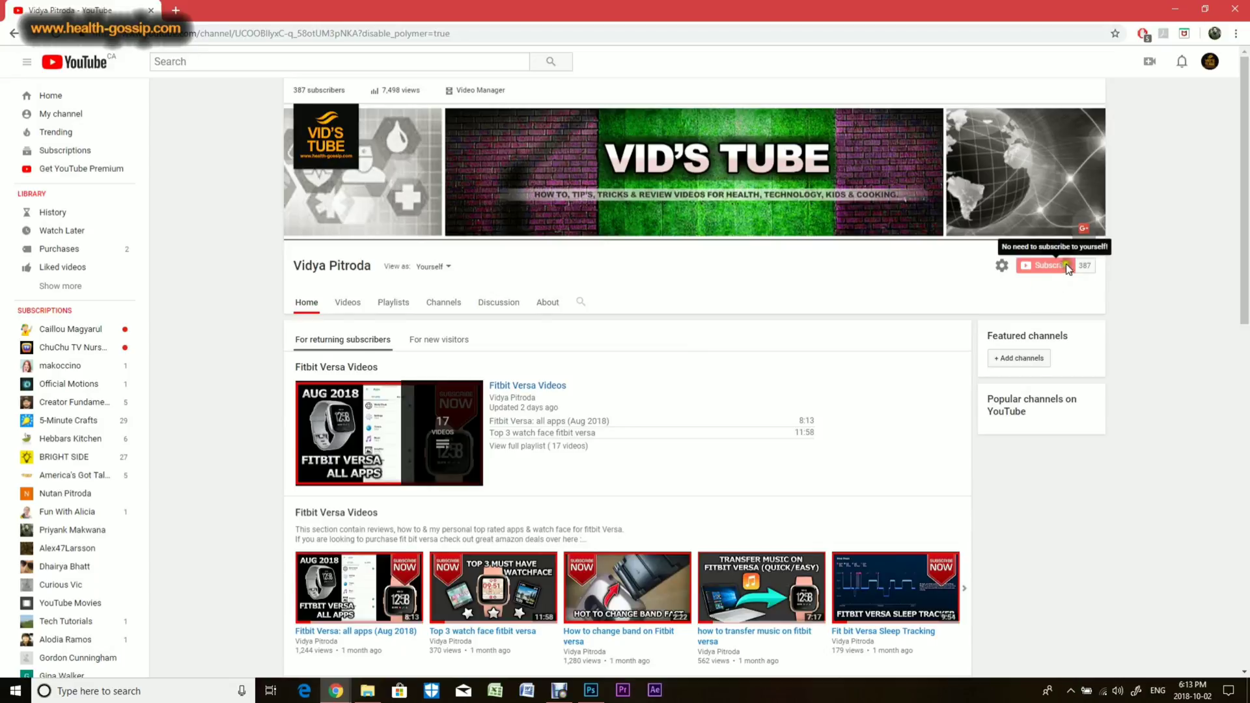
Step: Switch from the YouTube channel page to Photoshop
click(1001, 278)
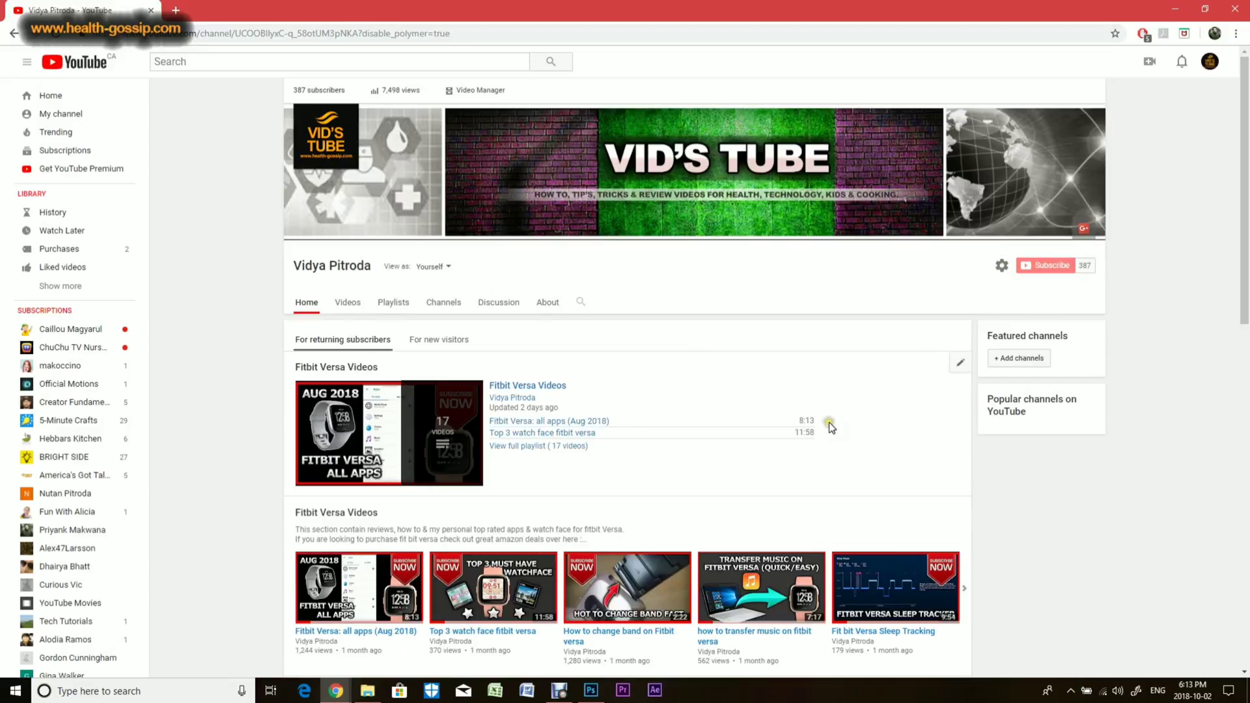
click(591, 690)
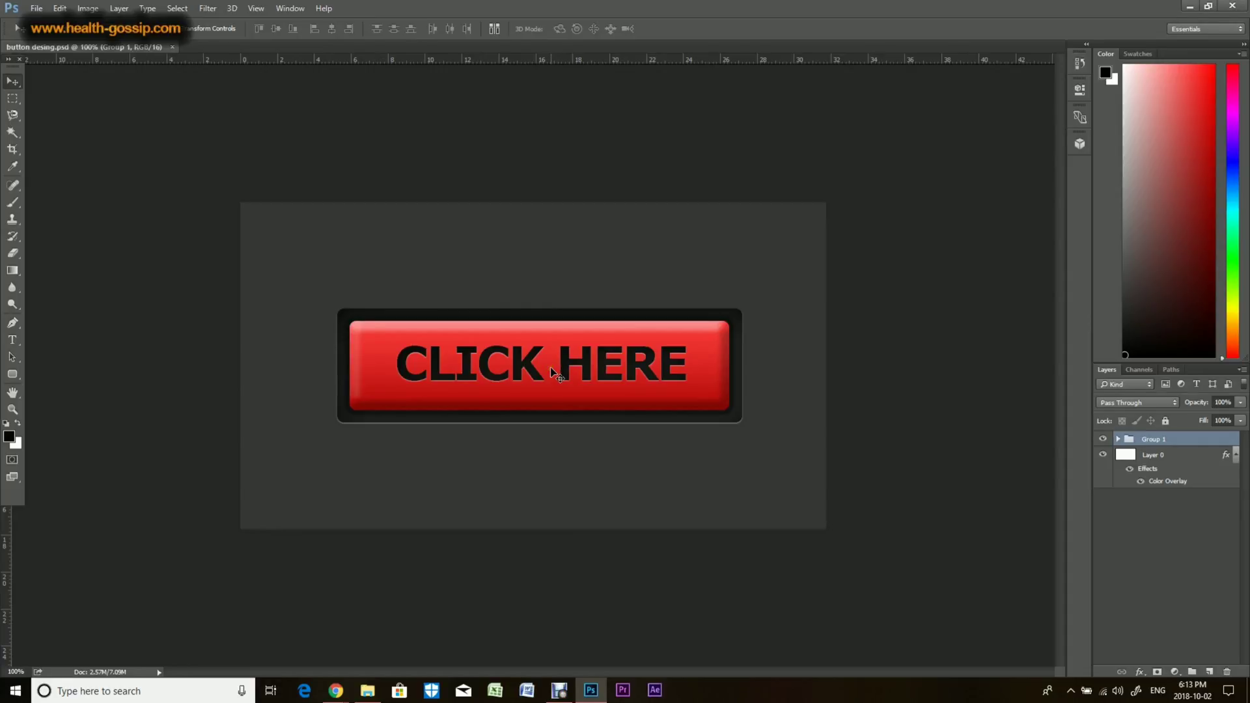
Step: Close the open button design and create a new 900 x 500 px, 72 ppi document named BUTTON
click(172, 47)
click(36, 8)
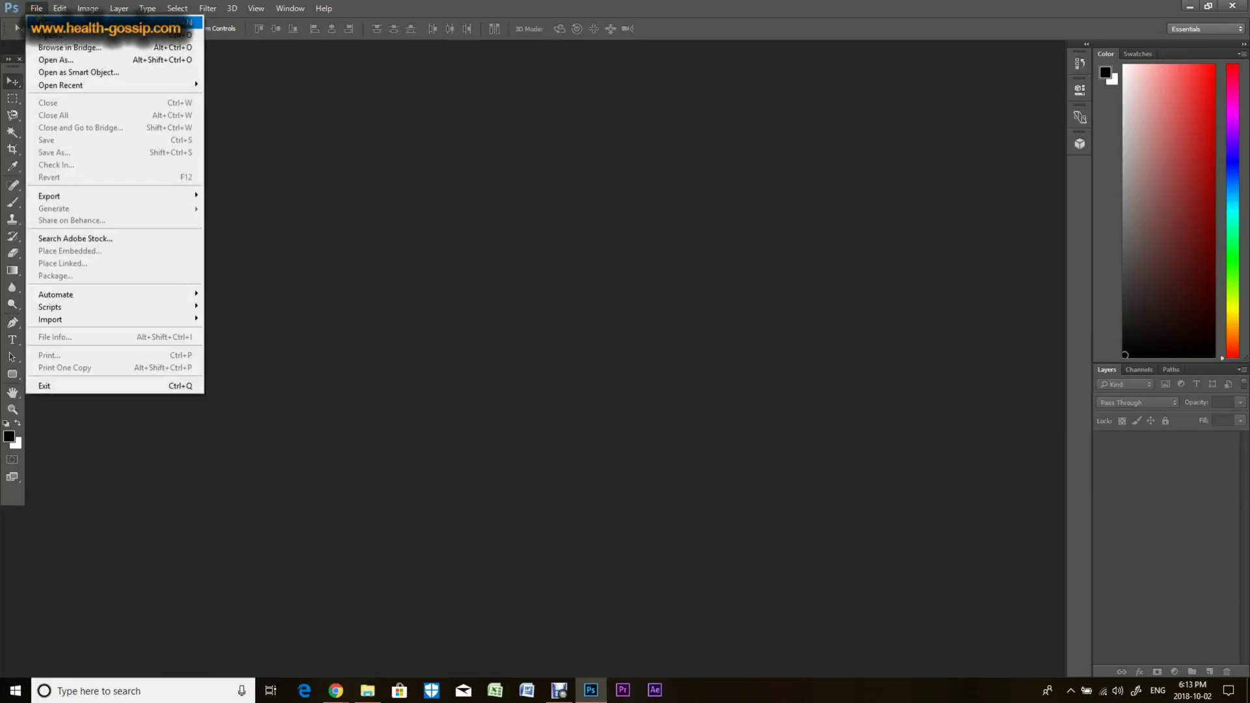
click(36, 8)
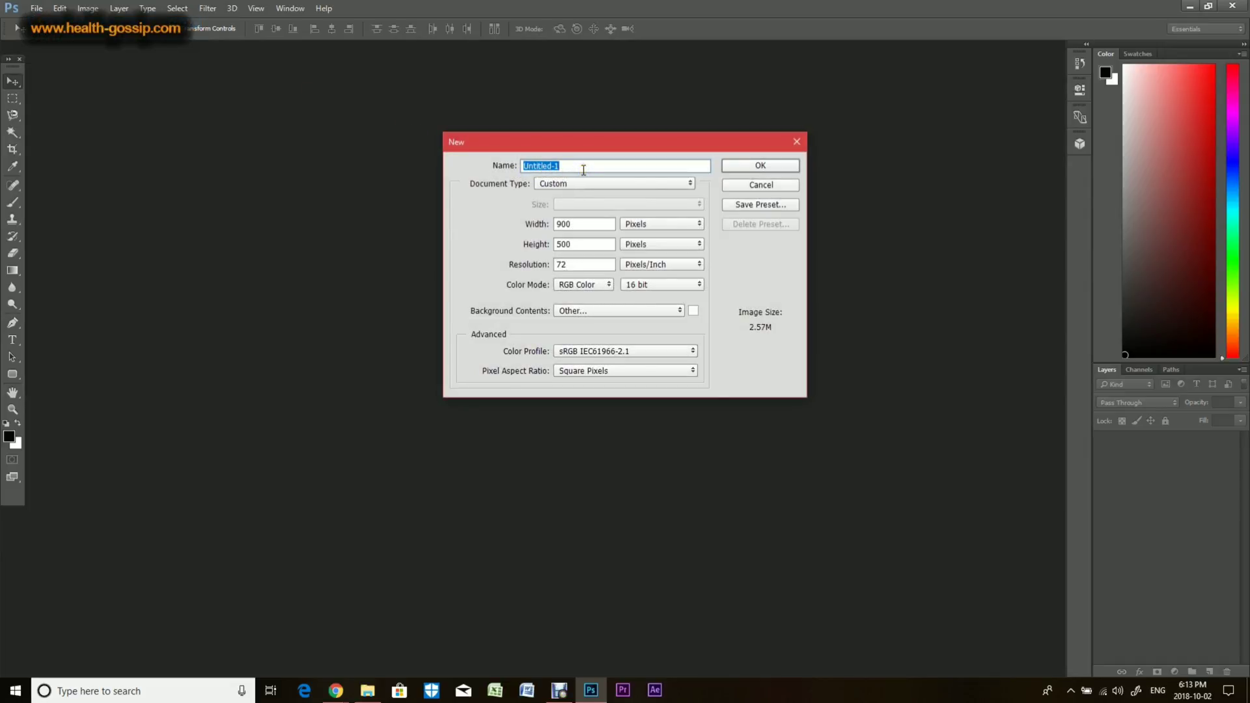
text(BUTTON)
click(751, 170)
click(758, 169)
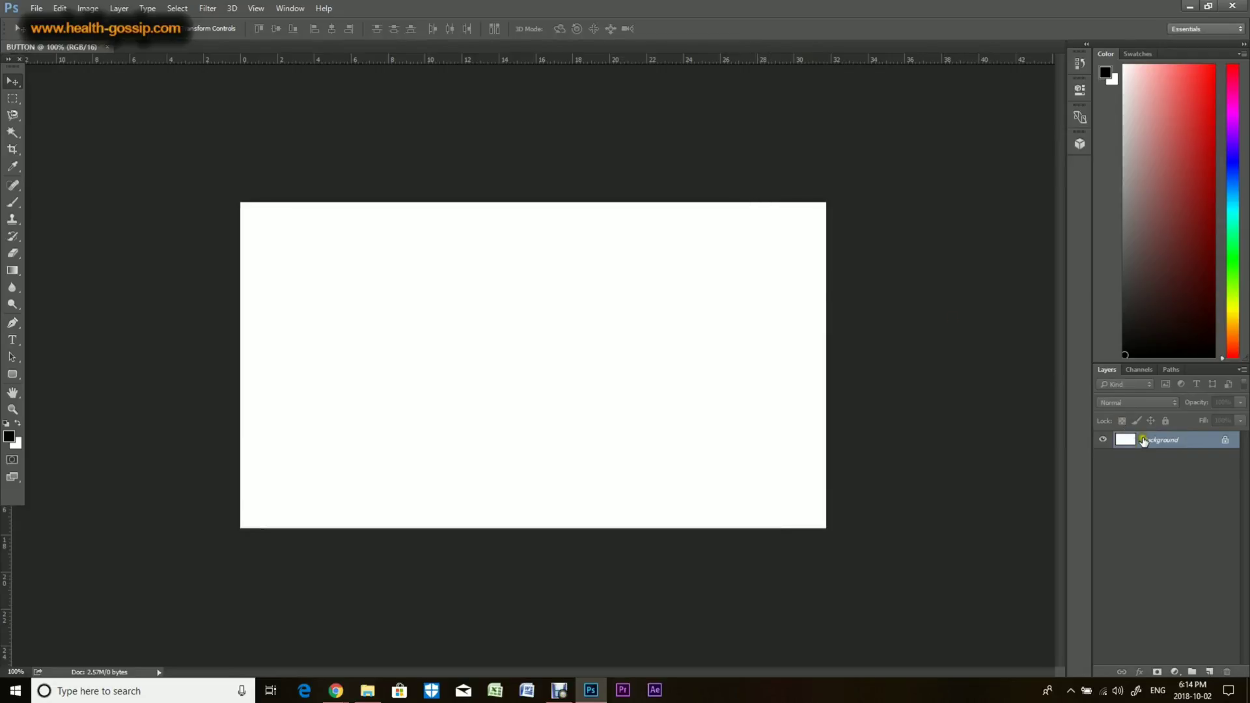
Step: Convert the locked background into Layer 0 and give it a dark grey Color Overlay effect
double_click(1212, 441)
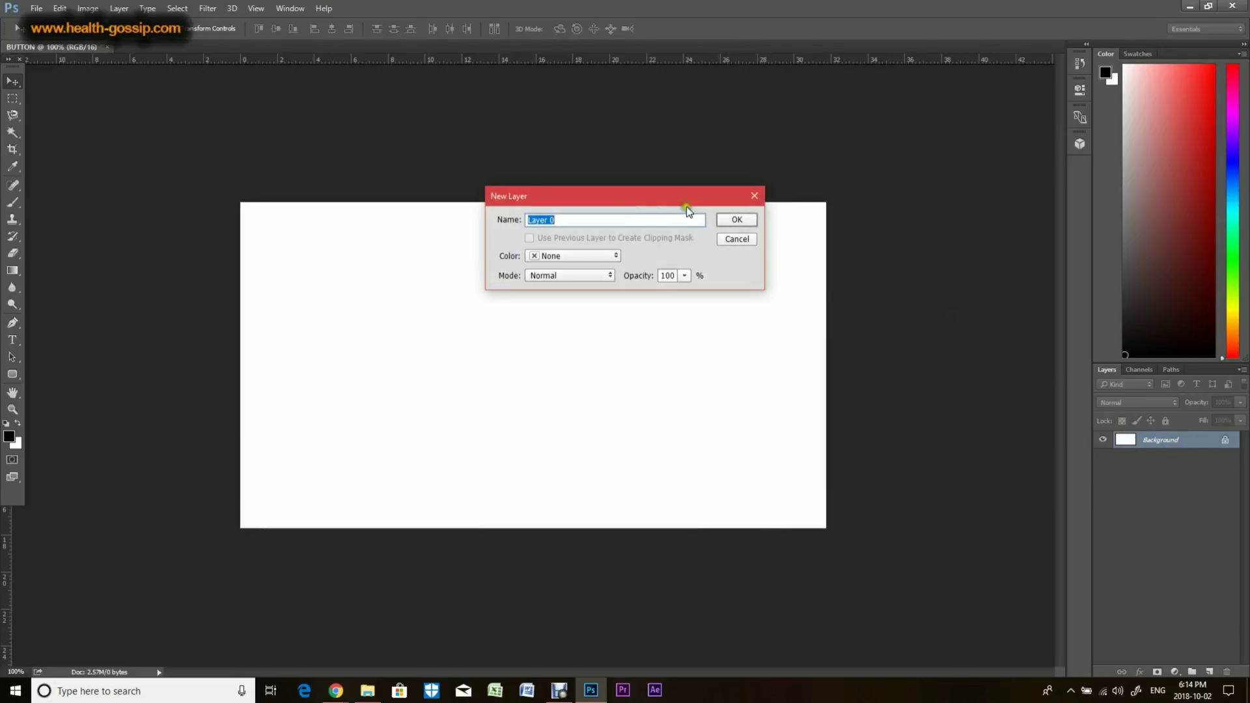
click(737, 220)
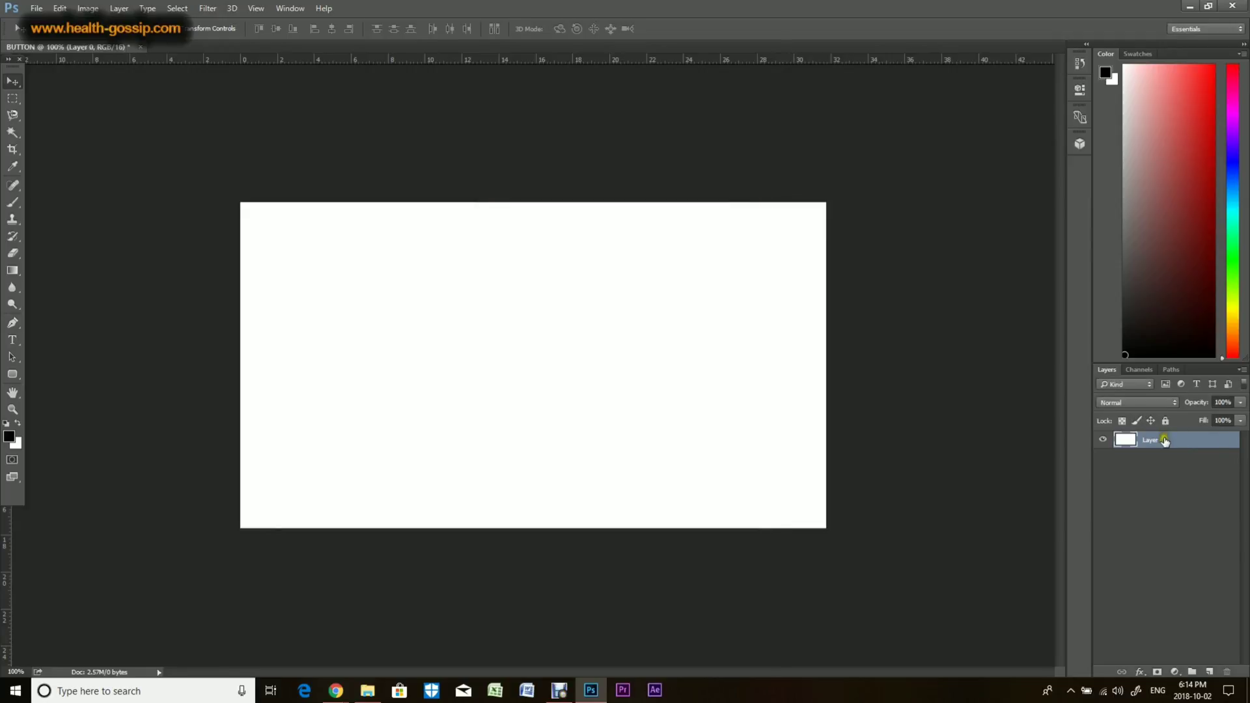
click(1139, 671)
click(1166, 611)
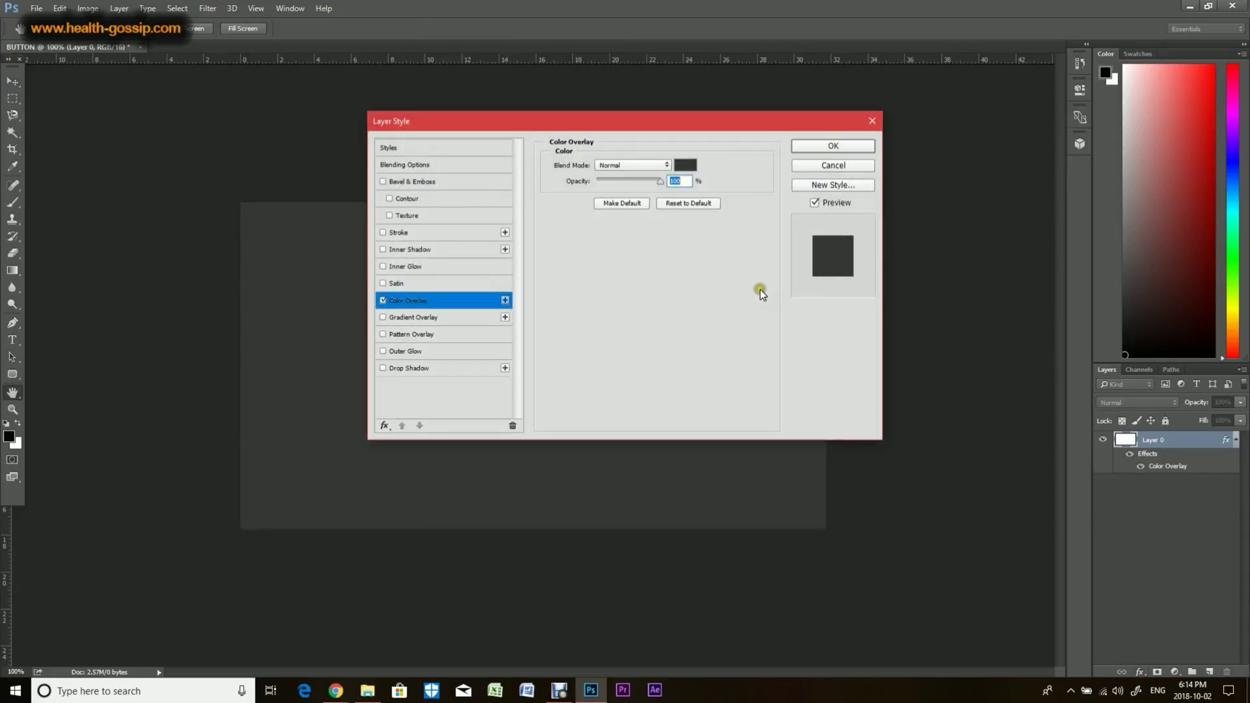
click(825, 147)
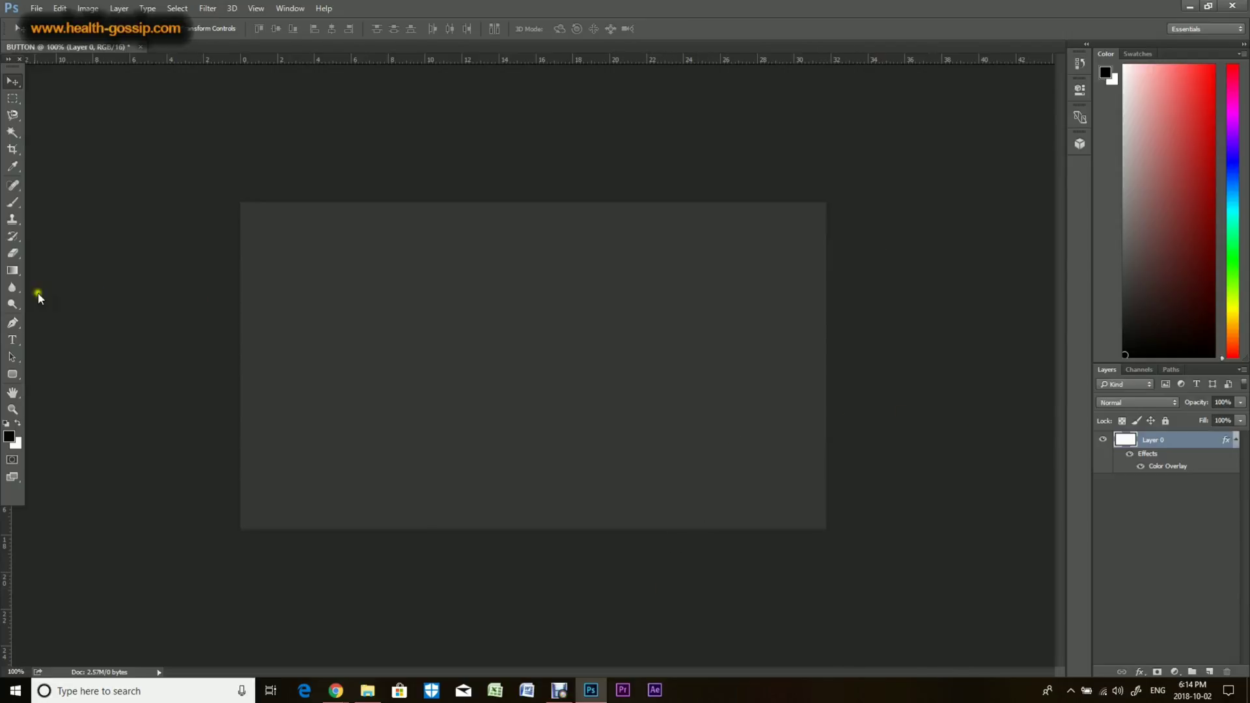
Step: Draw a rounded rectangle with 10 px radius, about 705 x 198 px, across the middle of the canvas
click(12, 374)
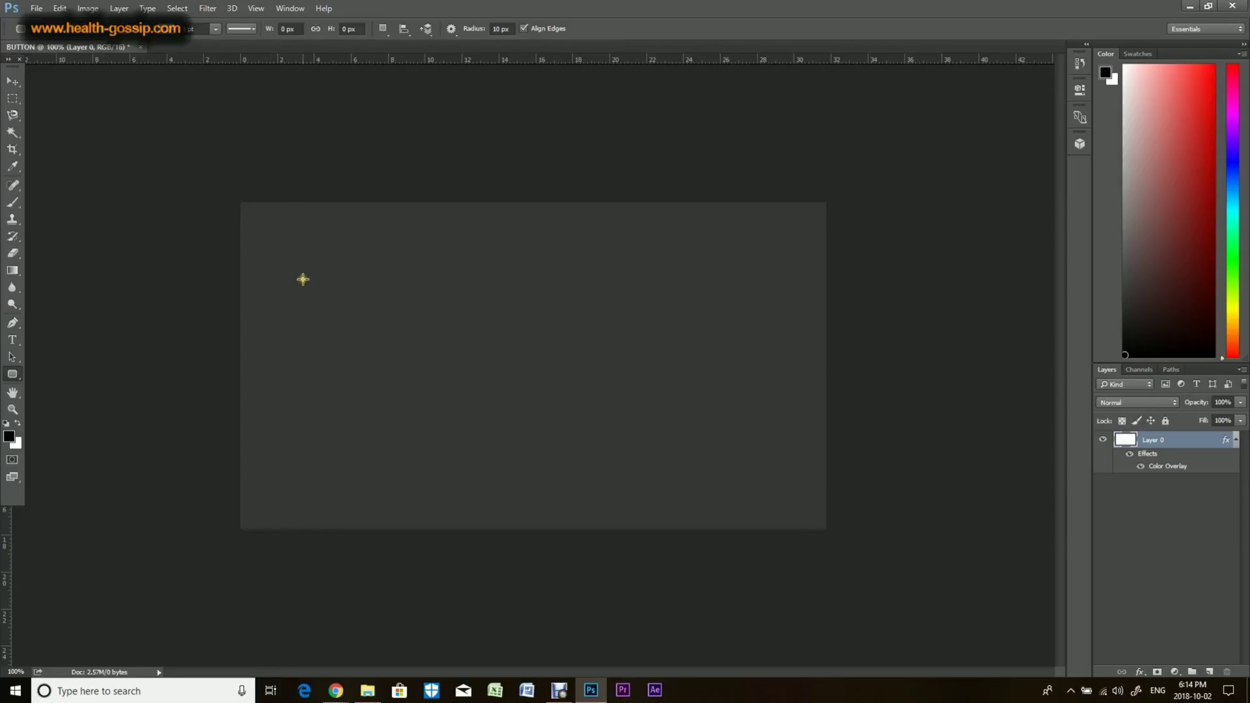
drag(302, 279, 762, 407)
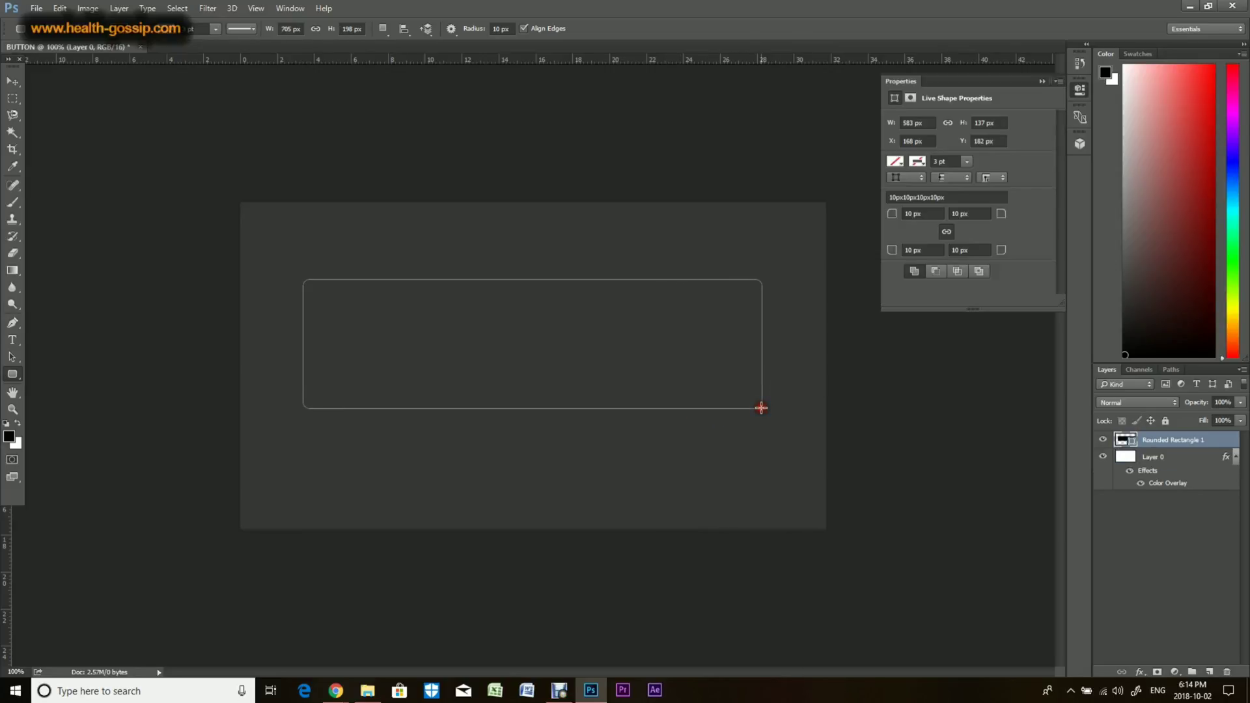
click(1033, 82)
Step: Rename the rounded rectangle layer to BACKGROUND
double_click(1176, 441)
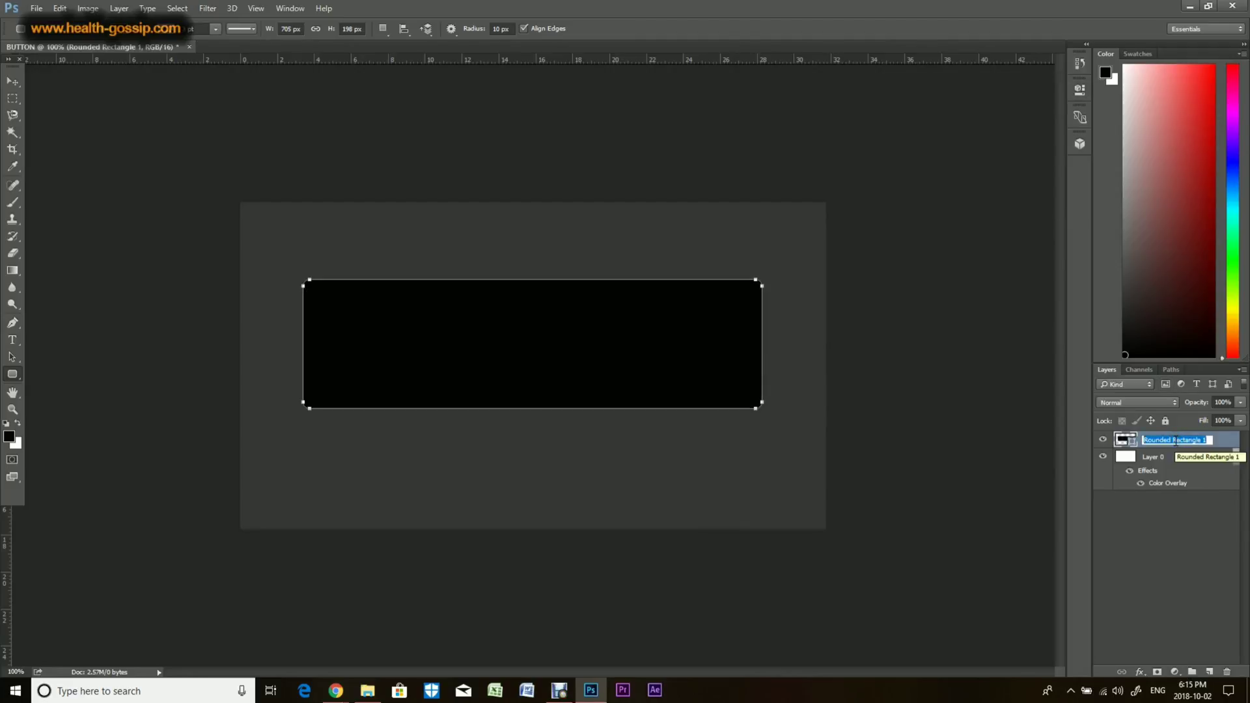
text(BACKGROUND)
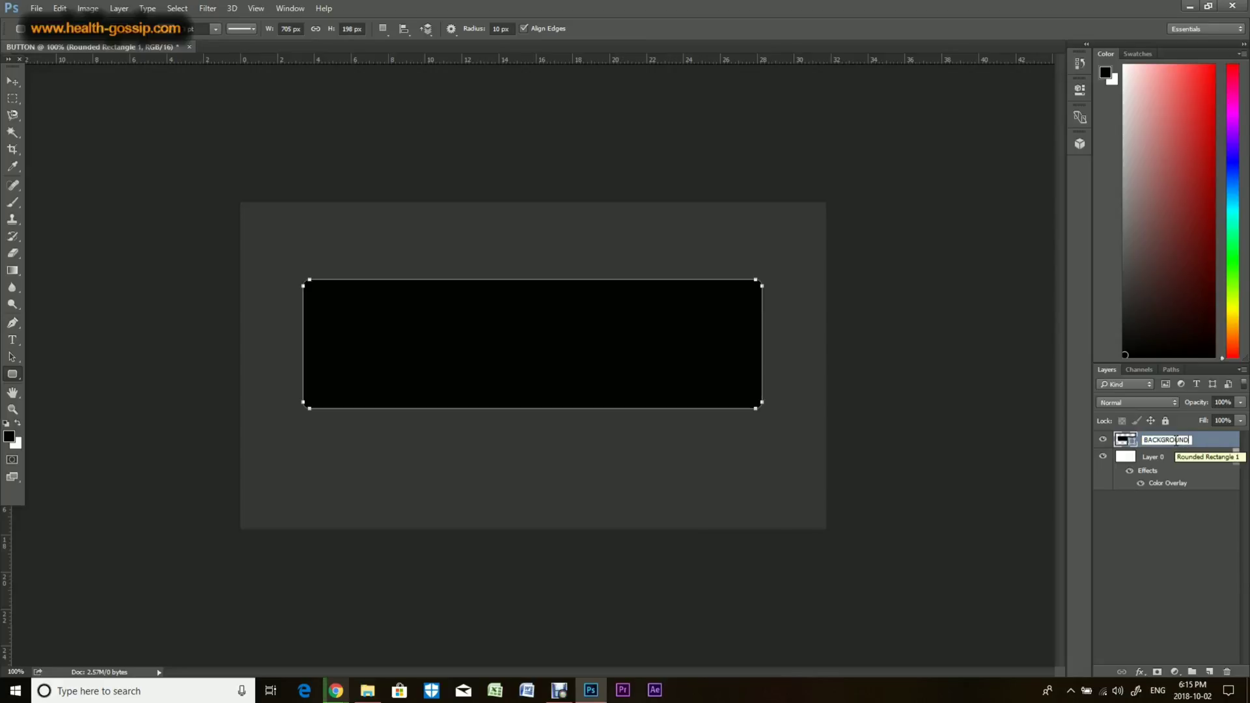
click(1206, 445)
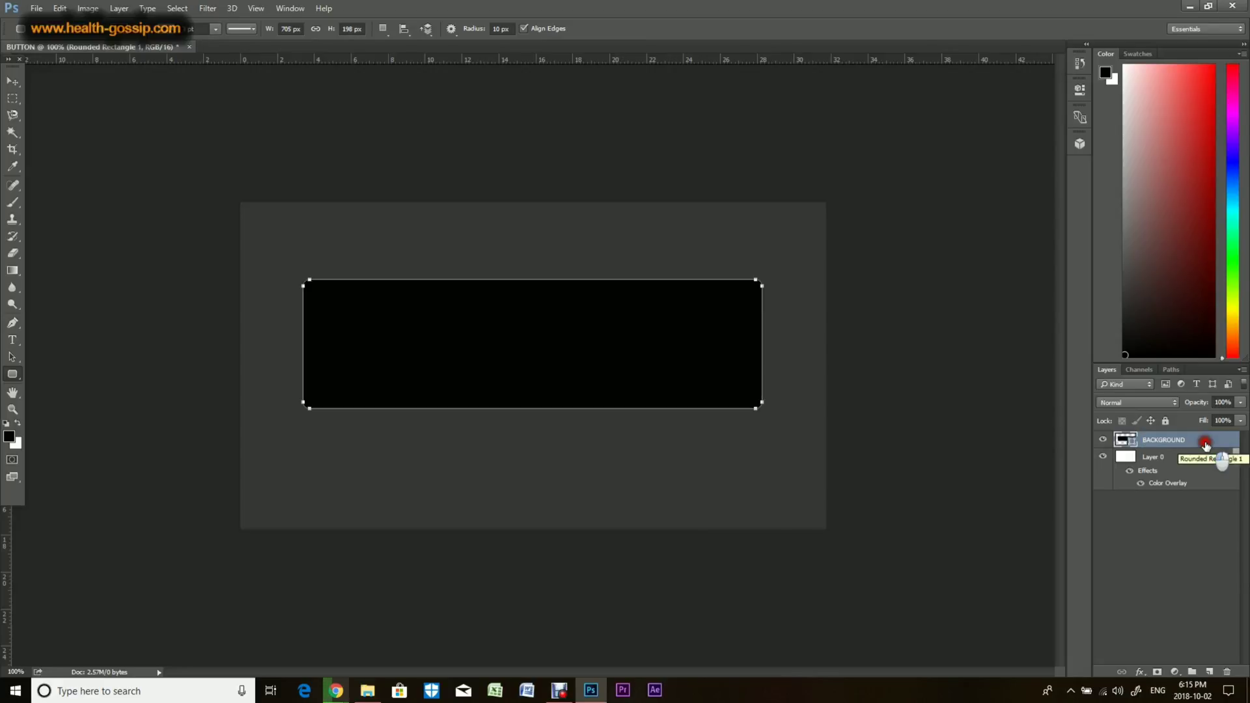
Step: Rasterize the BACKGROUND layer and move the shape slightly lower on the canvas
right_click(1164, 445)
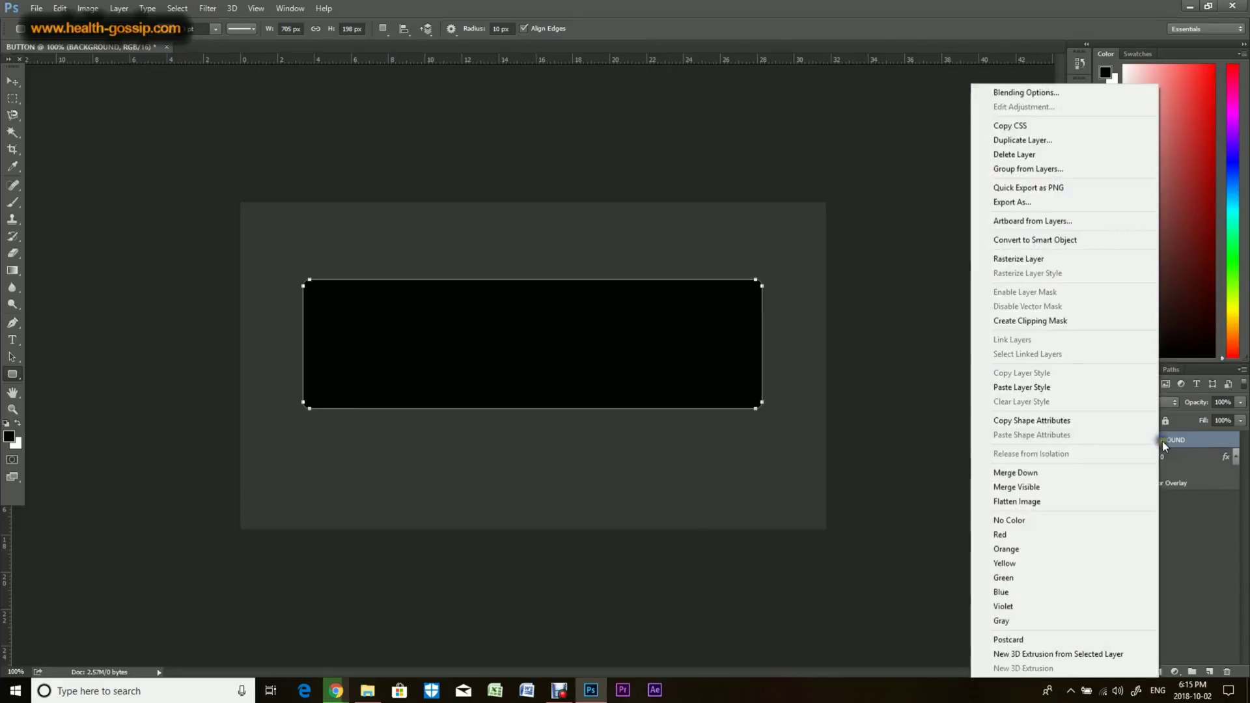
click(1045, 259)
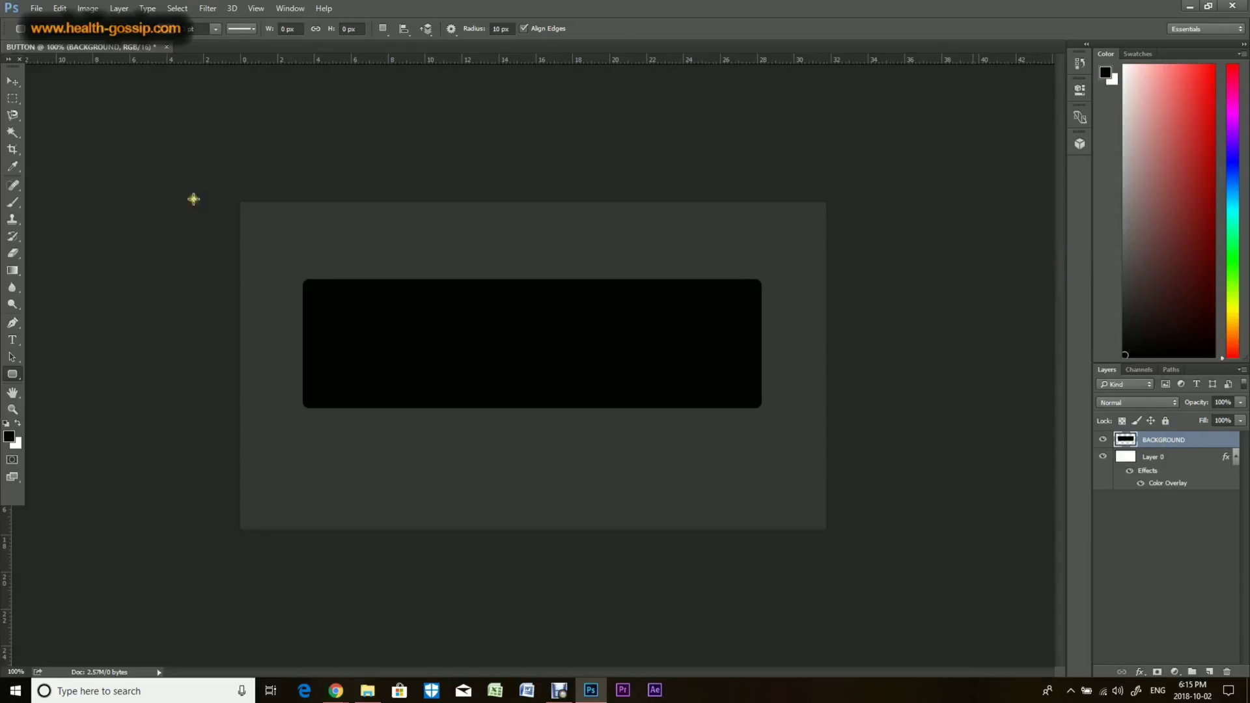
click(13, 82)
mouse_move(502, 341)
mouse_down()
mouse_move(499, 364)
mouse_move(516, 362)
mouse_move(500, 349)
mouse_move(498, 363)
mouse_up()
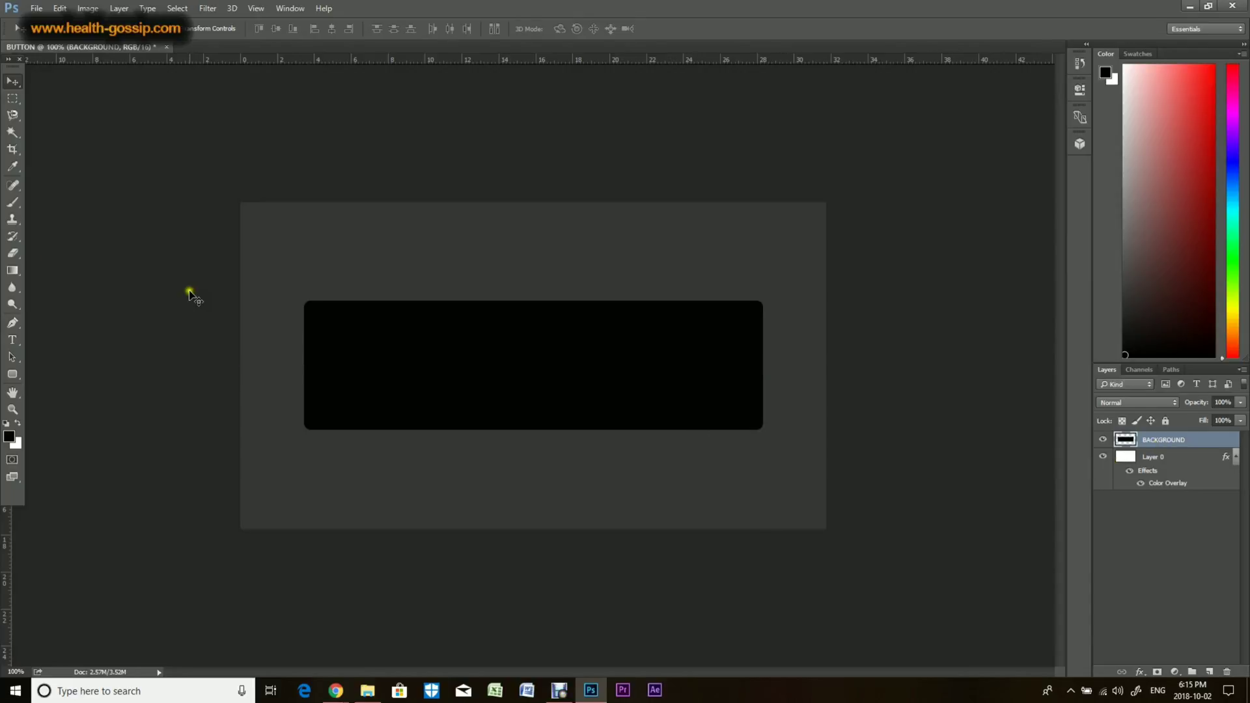
Step: Draw a second rounded rectangle, about 661 x 143 px, inside the black shape
click(12, 371)
drag(318, 317, 747, 409)
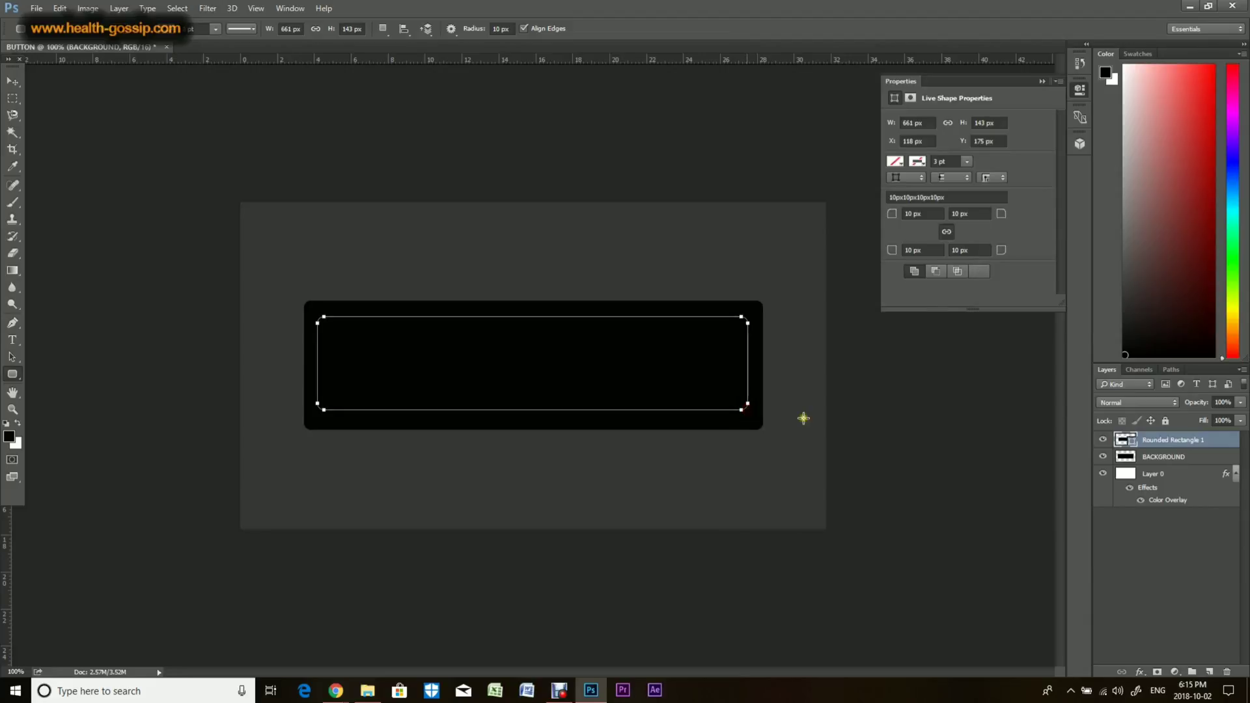
click(1041, 80)
Step: Rename the new rectangle layer to FOREGROUND
double_click(1163, 440)
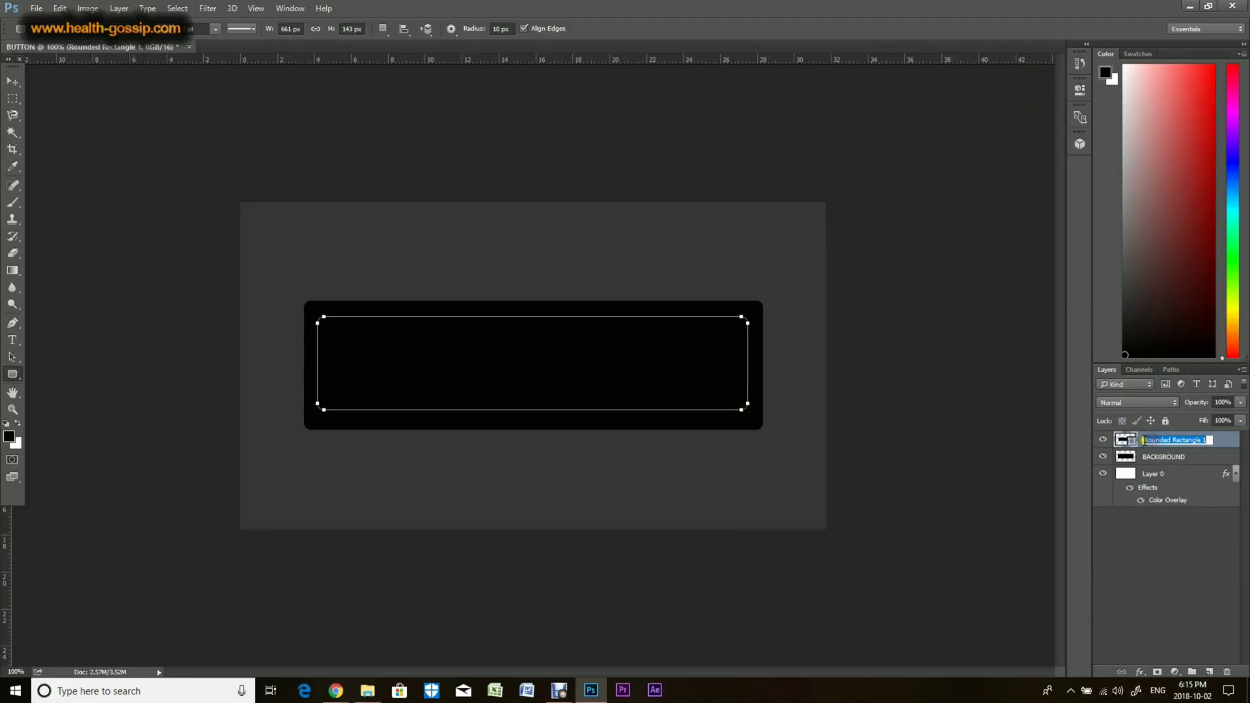
text(FOREG)
key(BackSpace)
text(GROUND)
key(Return)
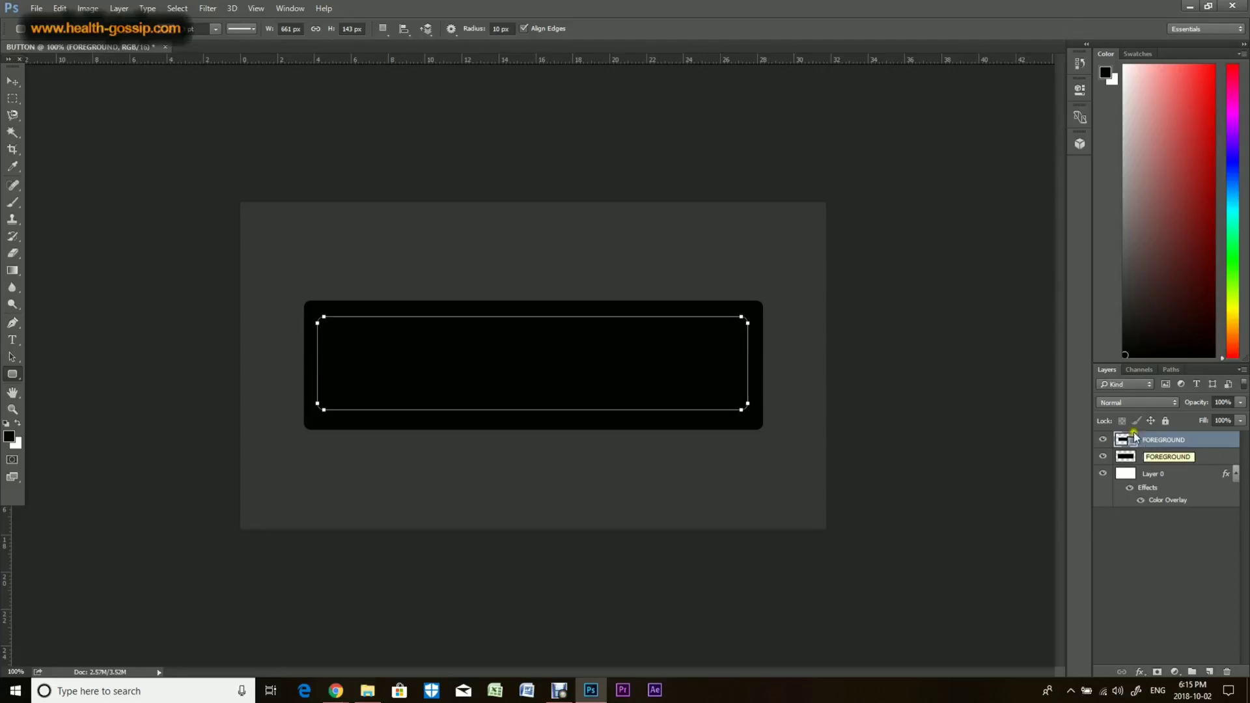
Step: Rasterize the FOREGROUND layer
right_click(1133, 442)
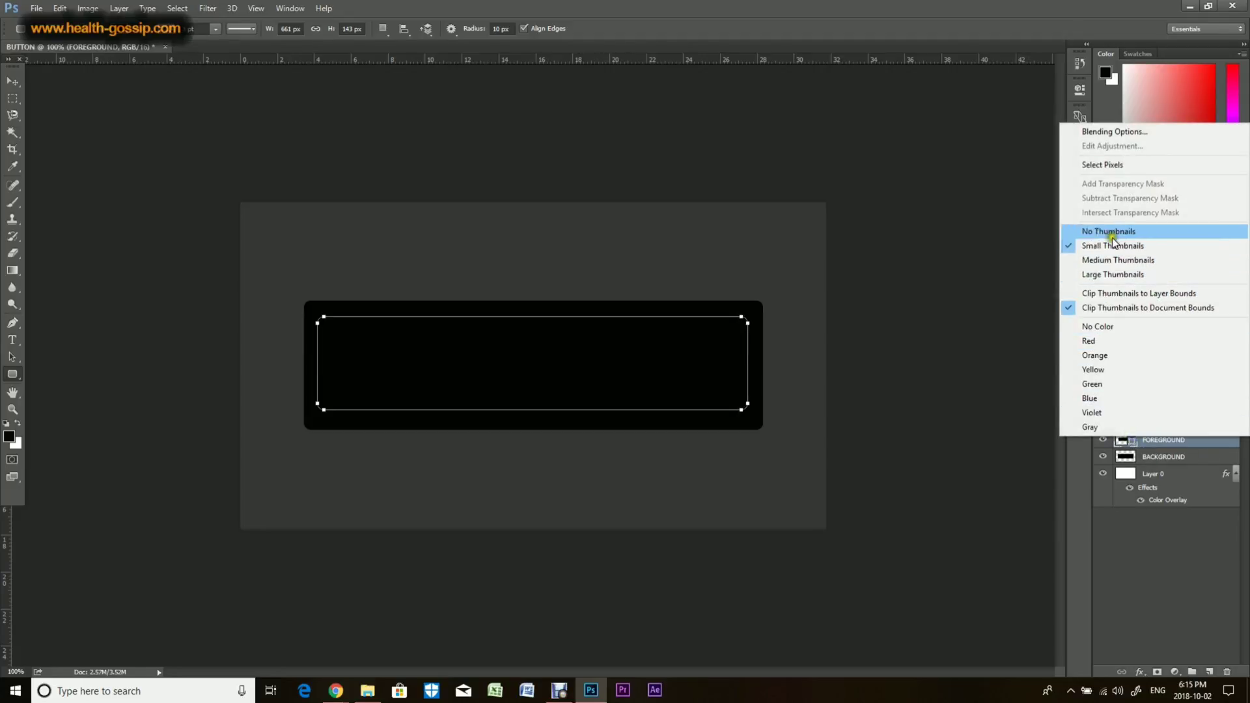
right_click(1170, 444)
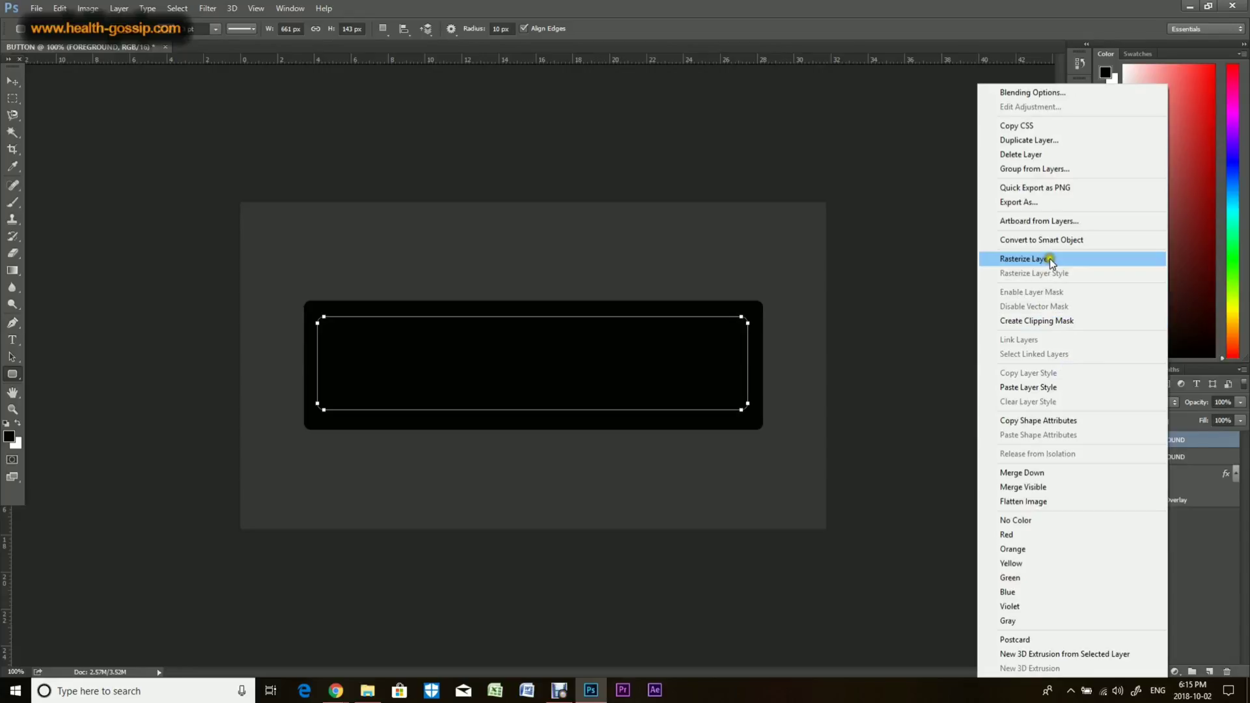
click(1051, 258)
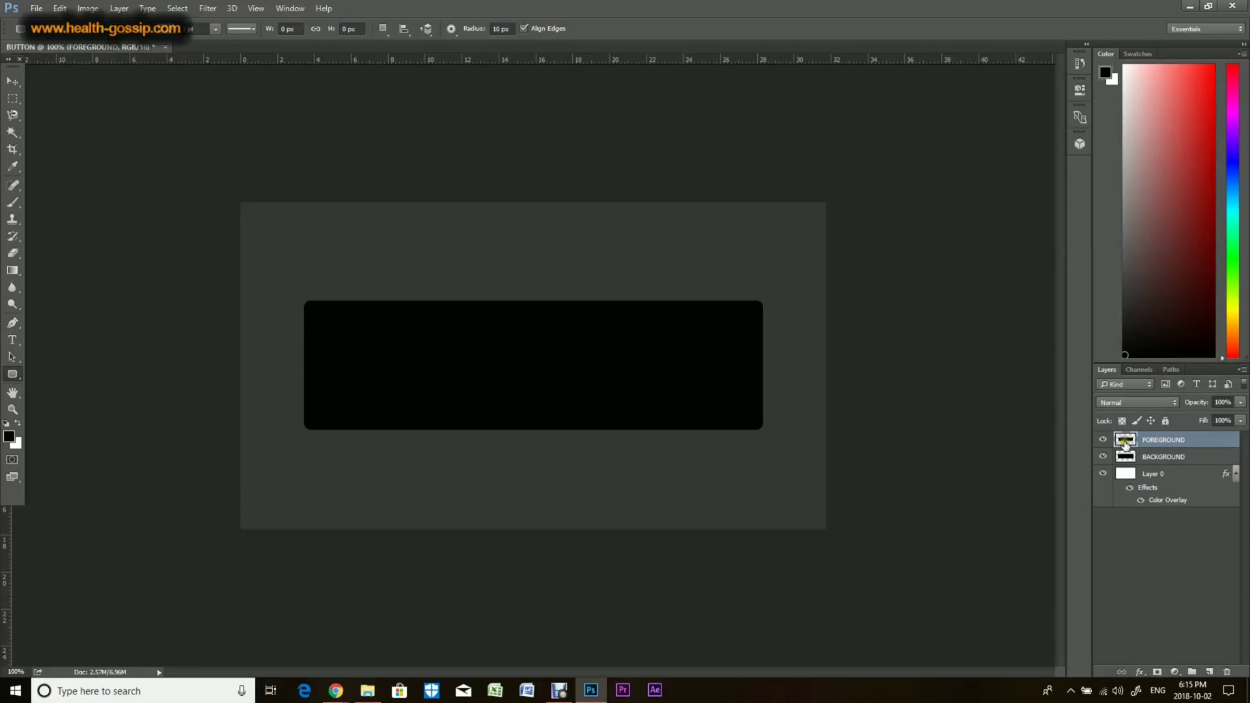
Step: Apply a grey Color Overlay effect to the FOREGROUND layer
click(1149, 668)
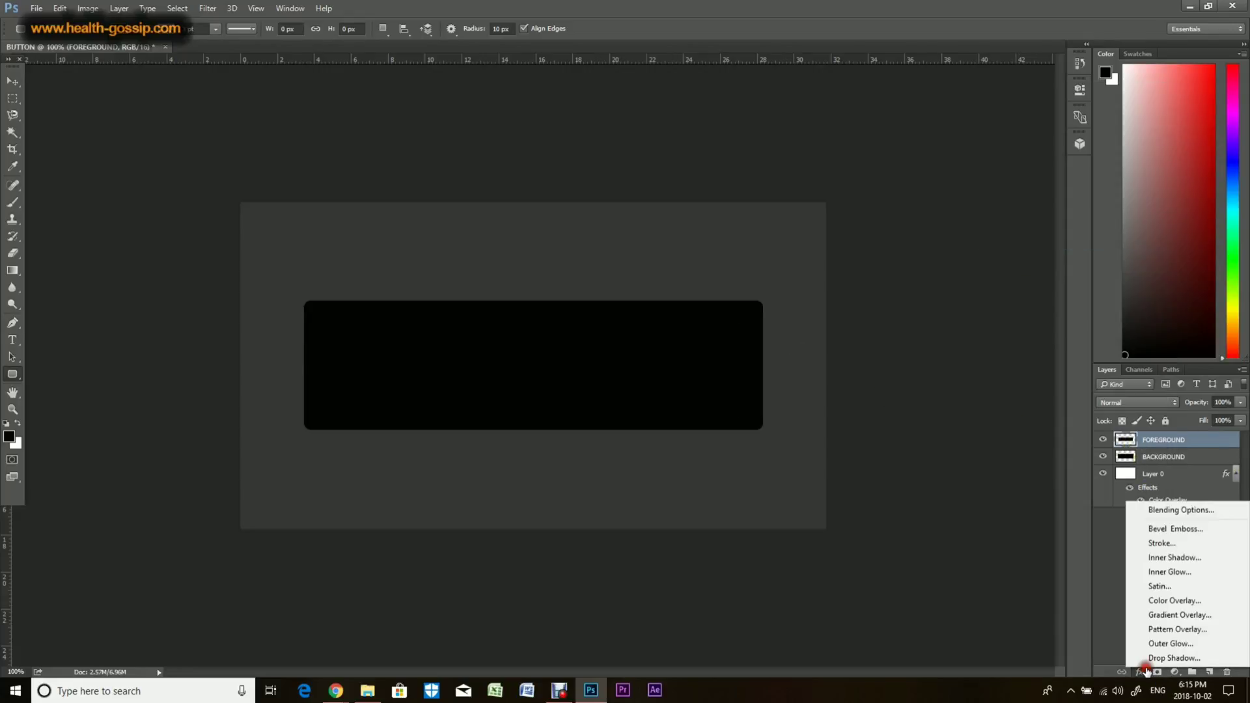
click(1166, 602)
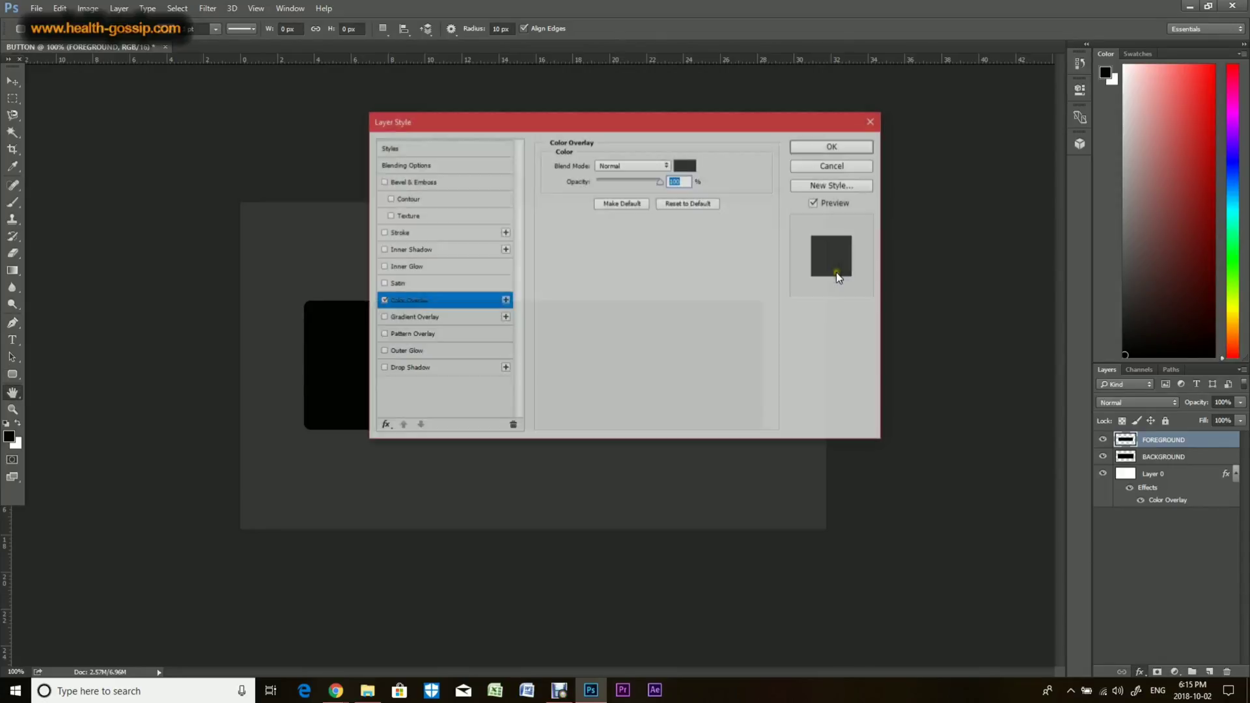
click(829, 147)
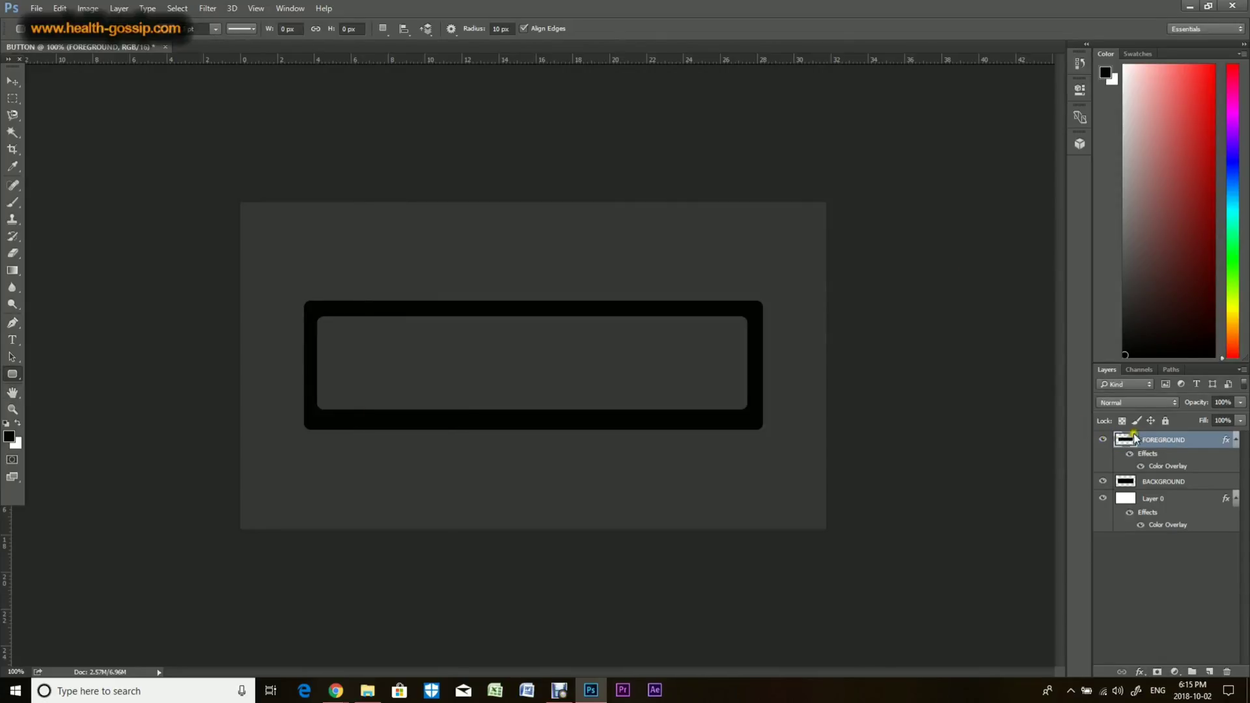
Step: Nudge the FOREGROUND shape slightly to centre it inside the black frame
click(11, 82)
drag(510, 353, 513, 355)
drag(653, 394, 653, 394)
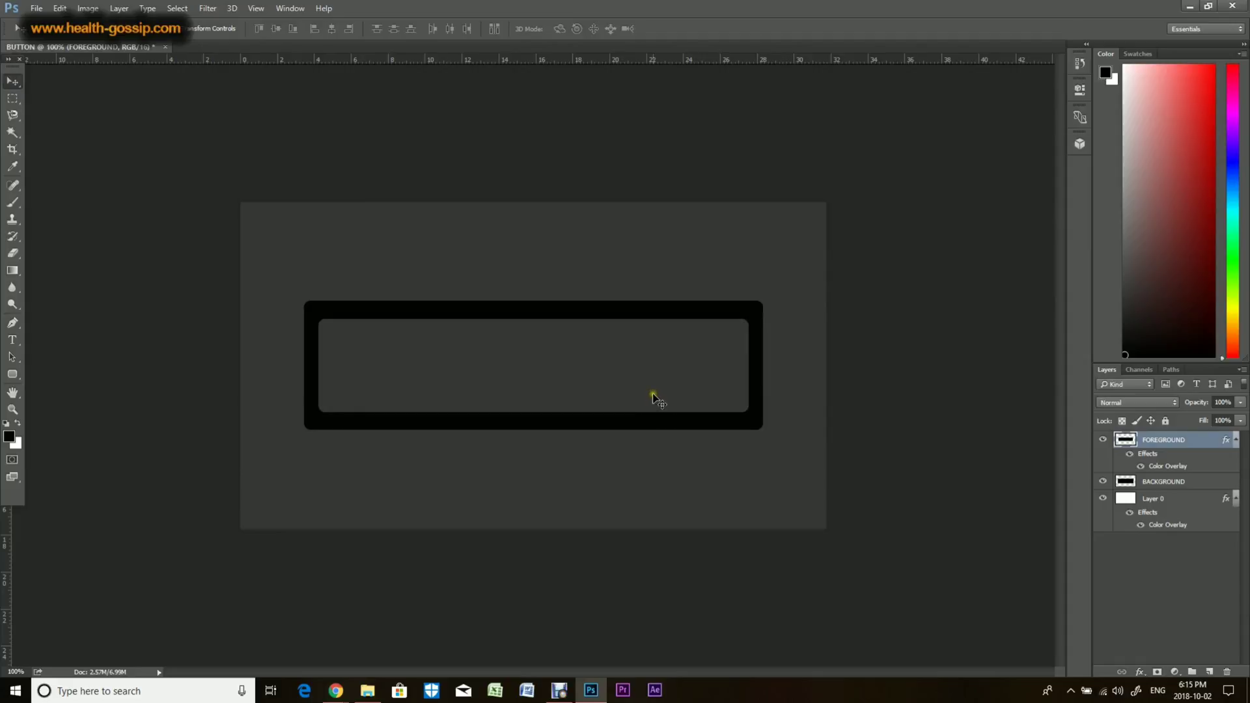
Step: Add a Color Overlay to the BACKGROUND layer with colour #252424
click(1140, 481)
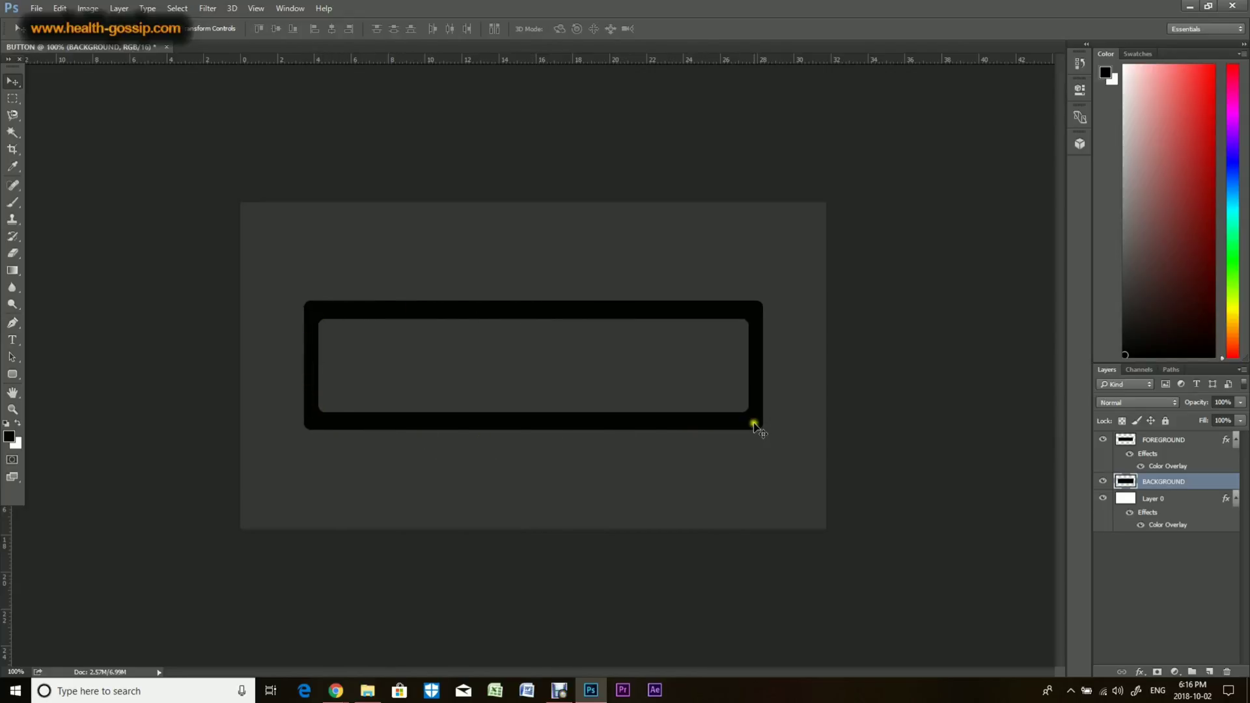
click(1148, 666)
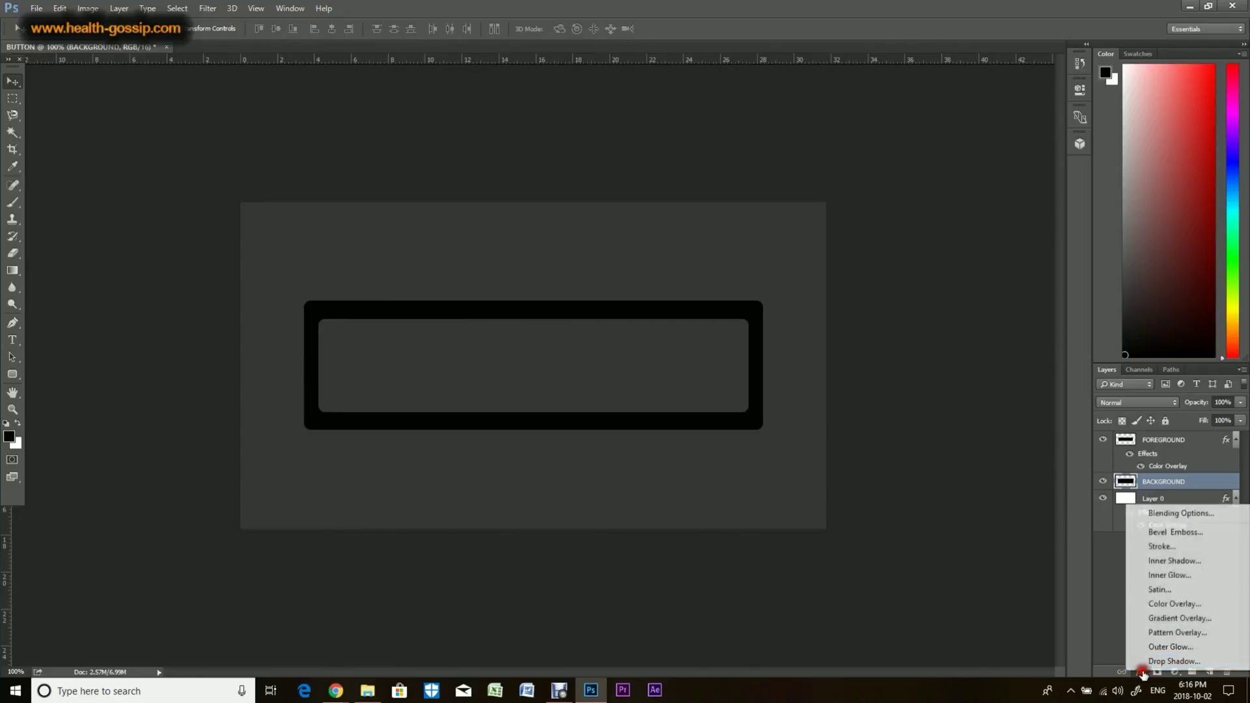
click(1171, 607)
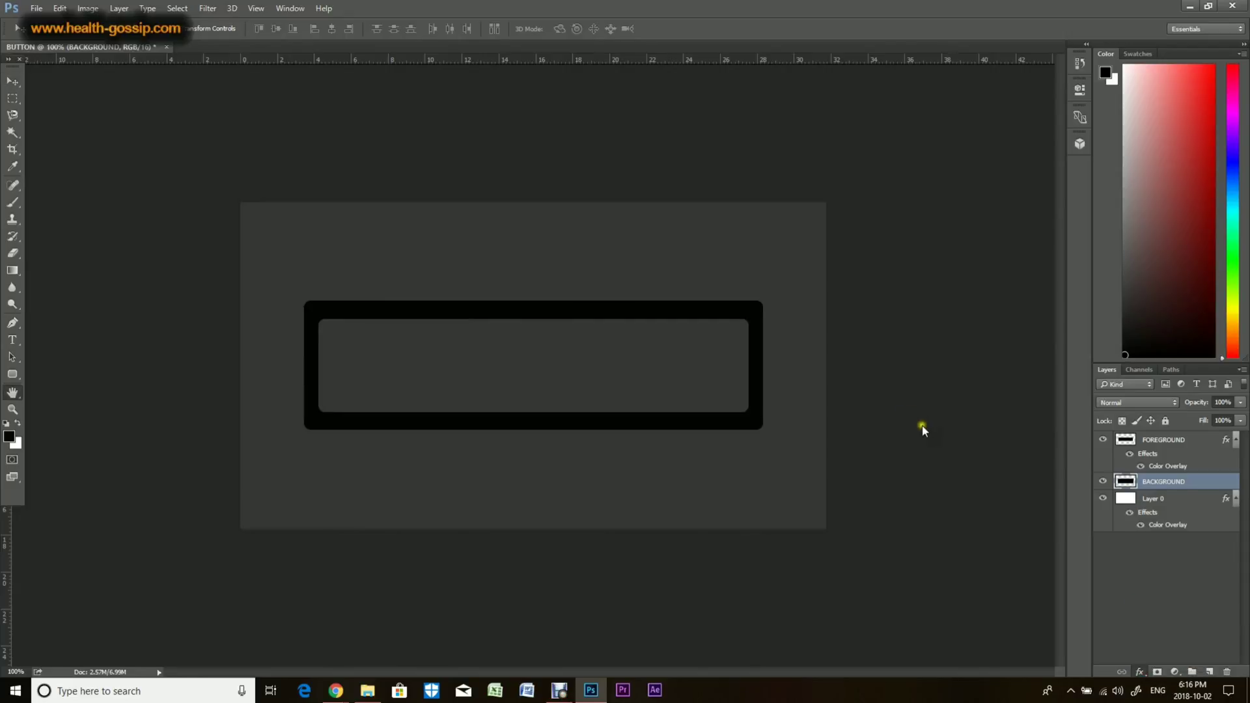
drag(614, 117, 838, 154)
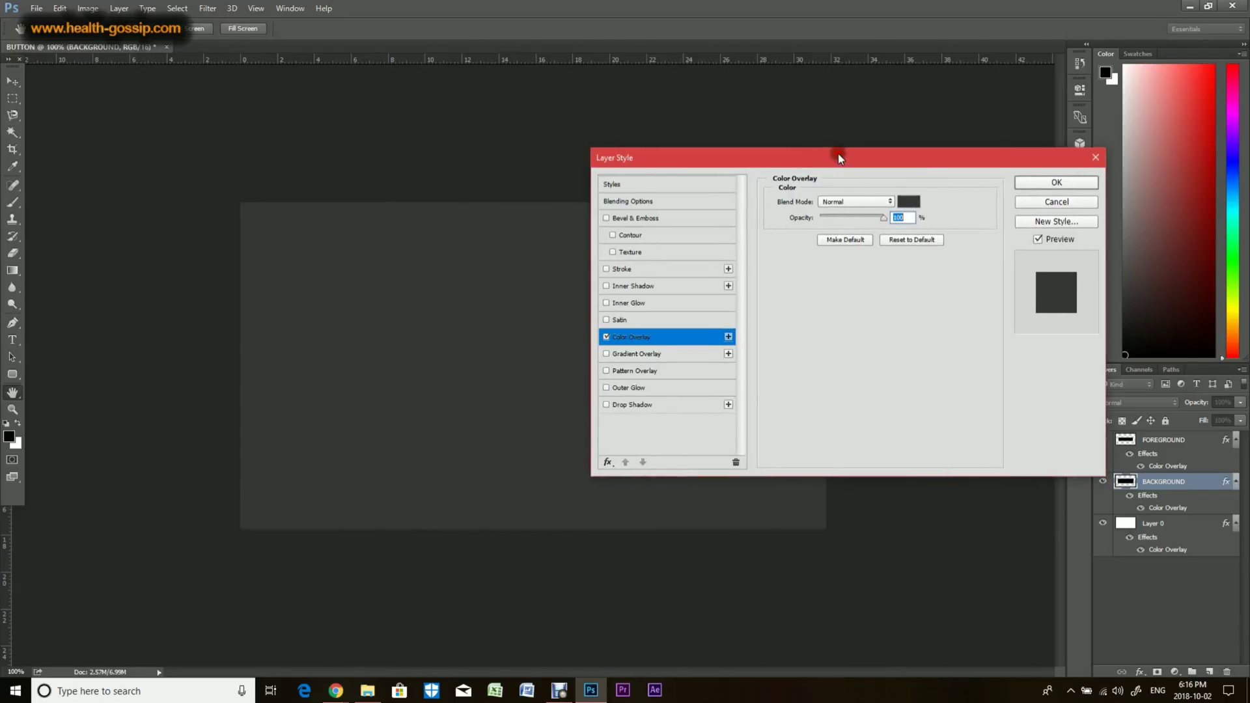
click(909, 201)
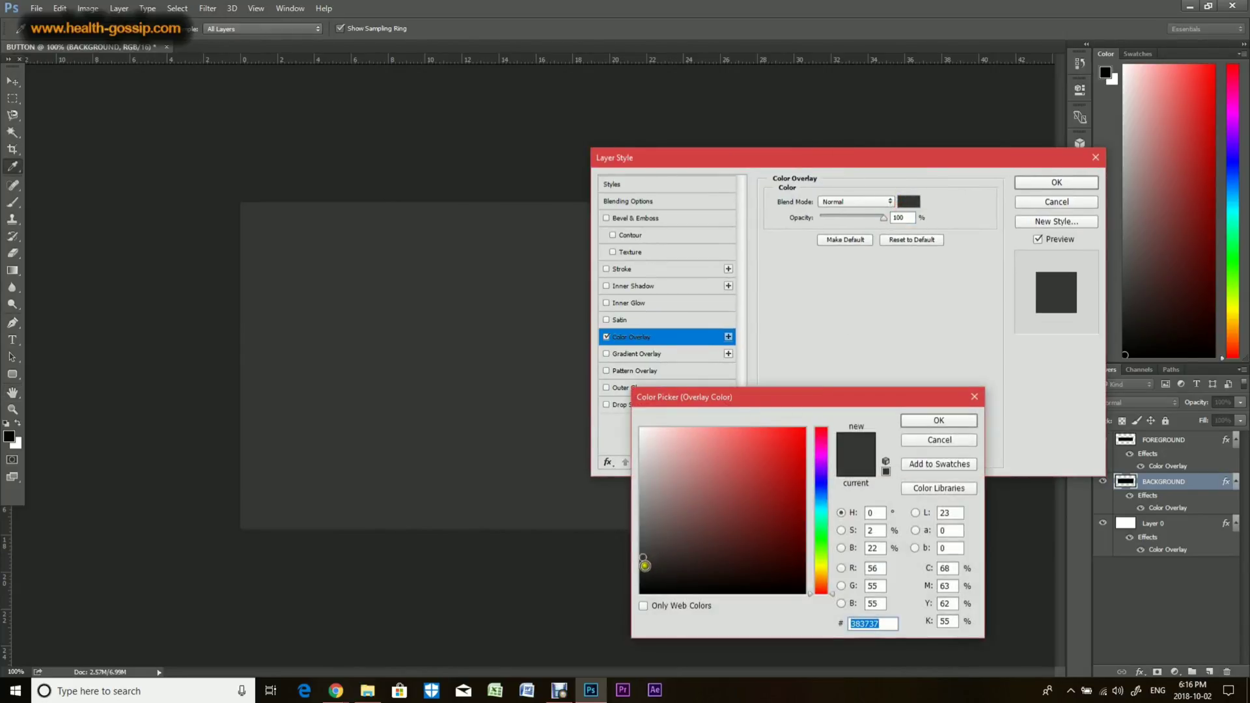
click(644, 572)
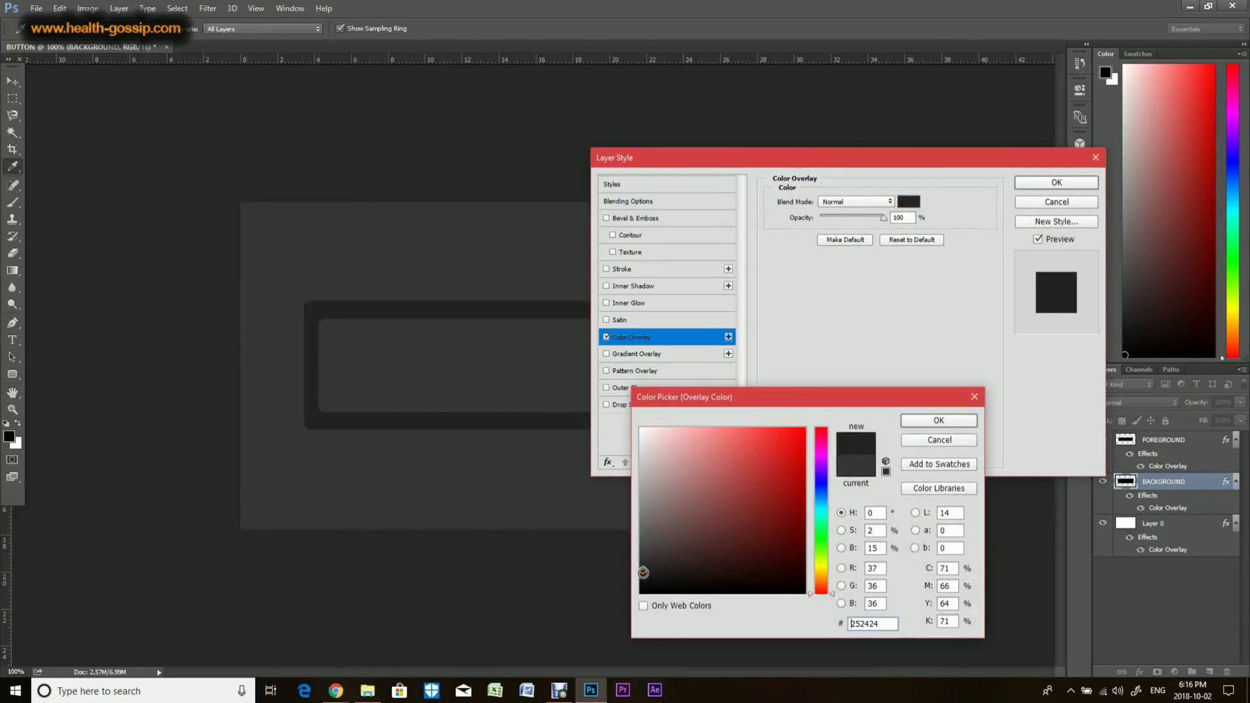
click(919, 419)
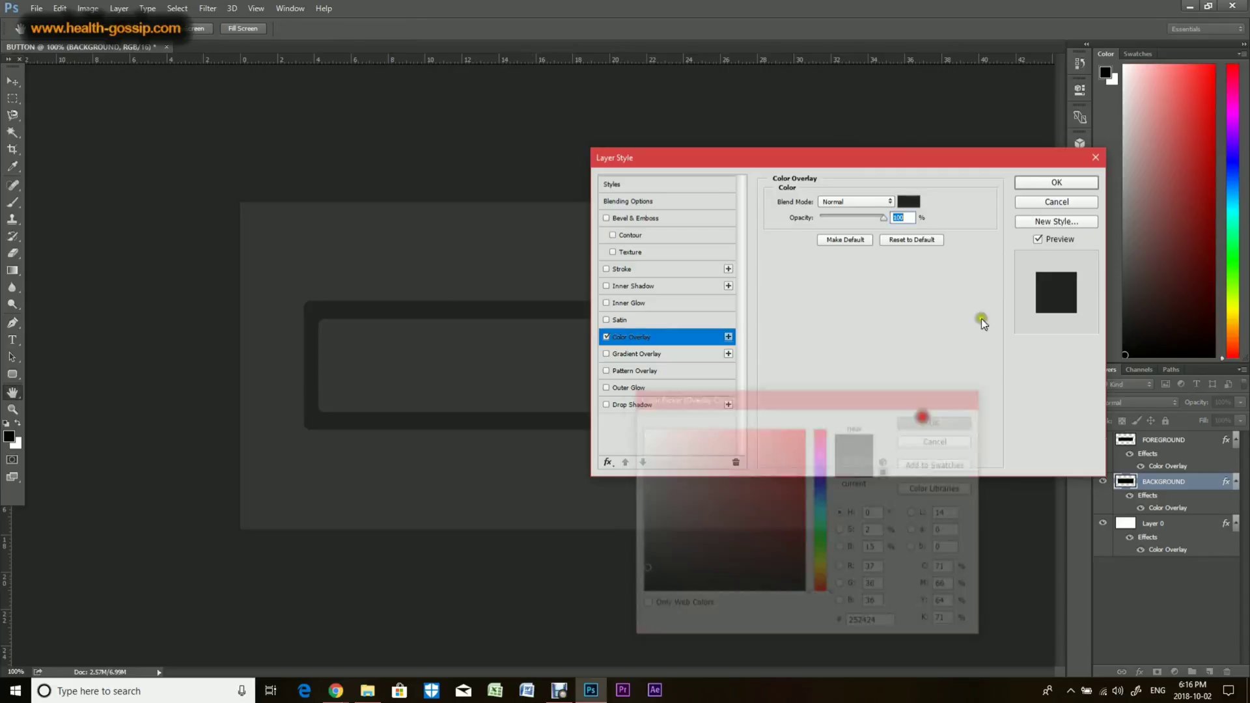
click(1047, 185)
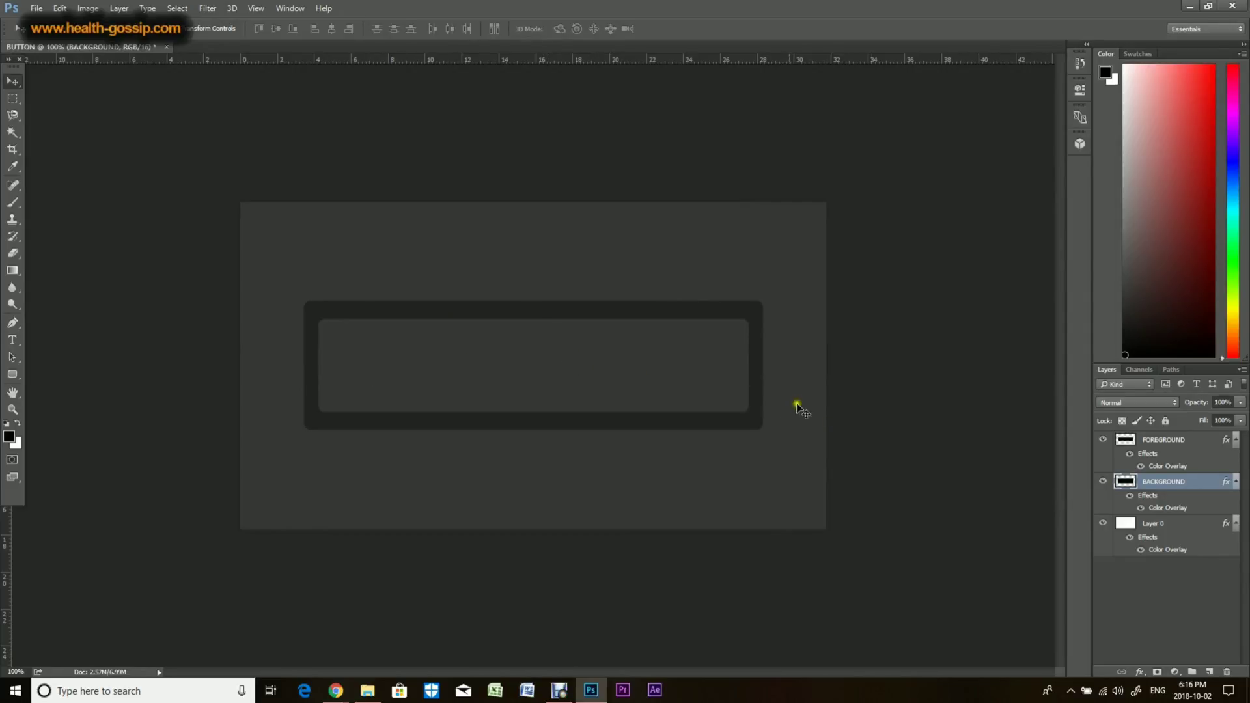
Step: Add an Inner Shadow to the BACKGROUND layer with 83% opacity, 90° angle, 5 px distance and 9 px size
click(1133, 666)
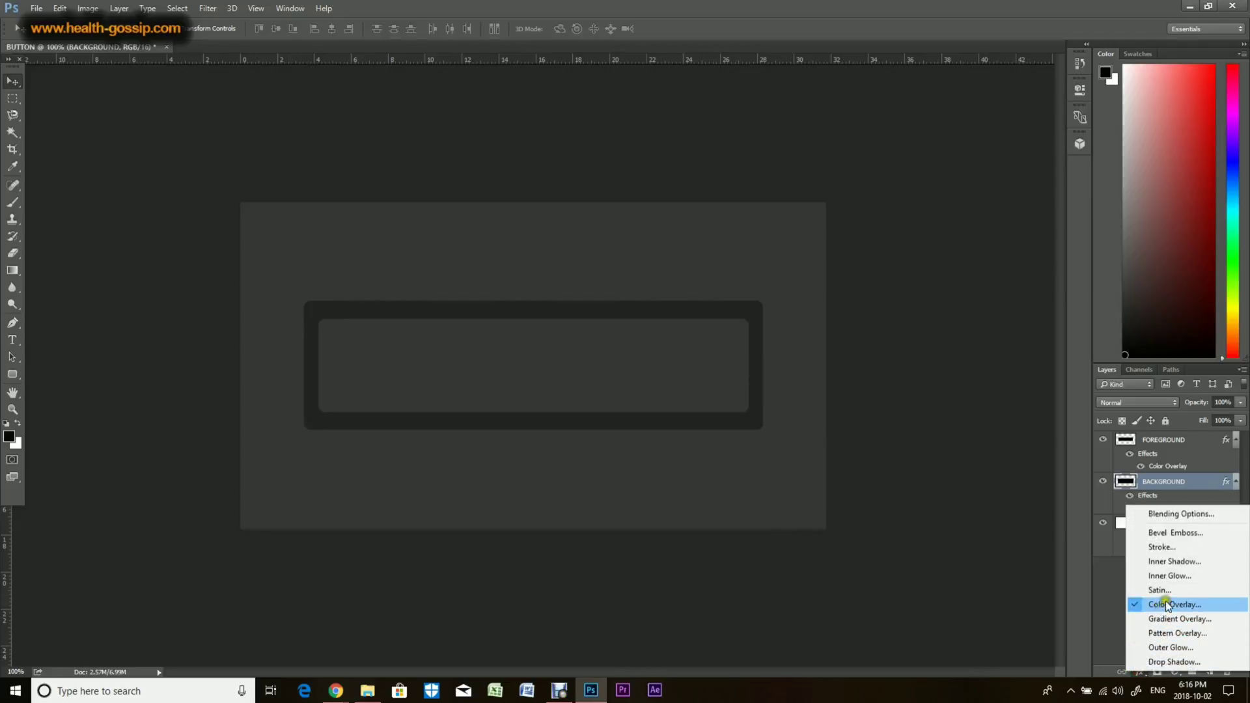
click(1175, 568)
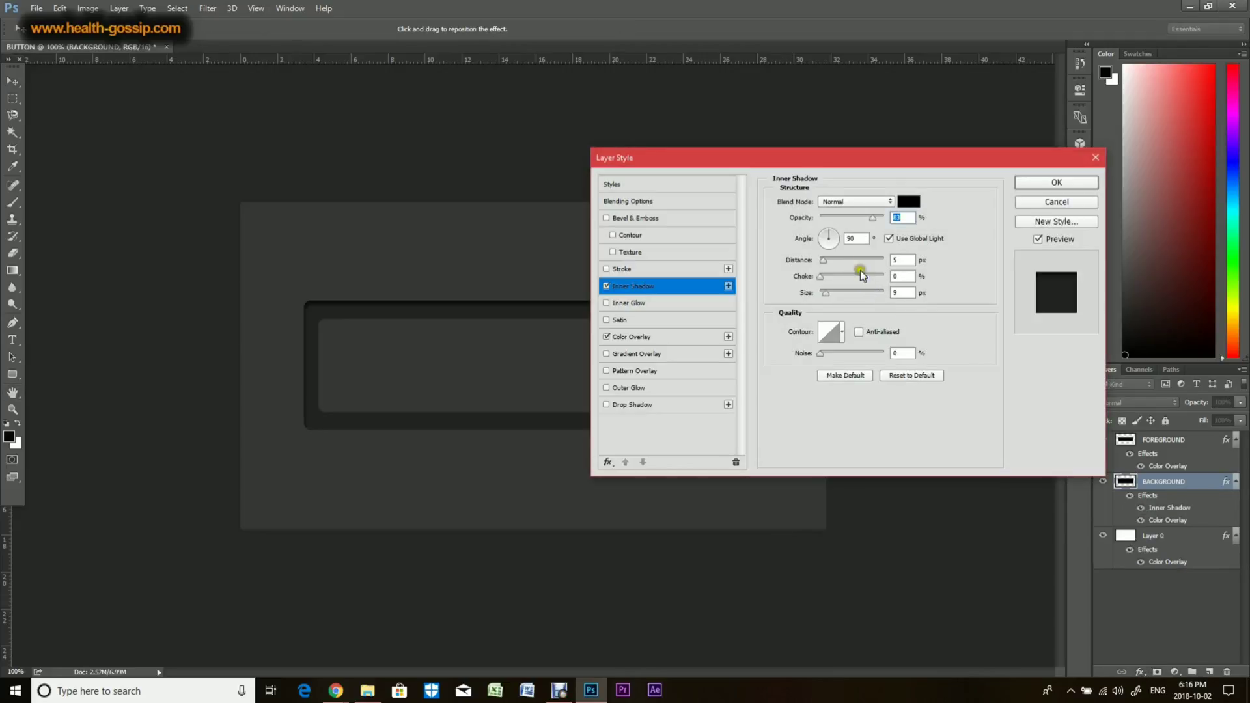
click(825, 235)
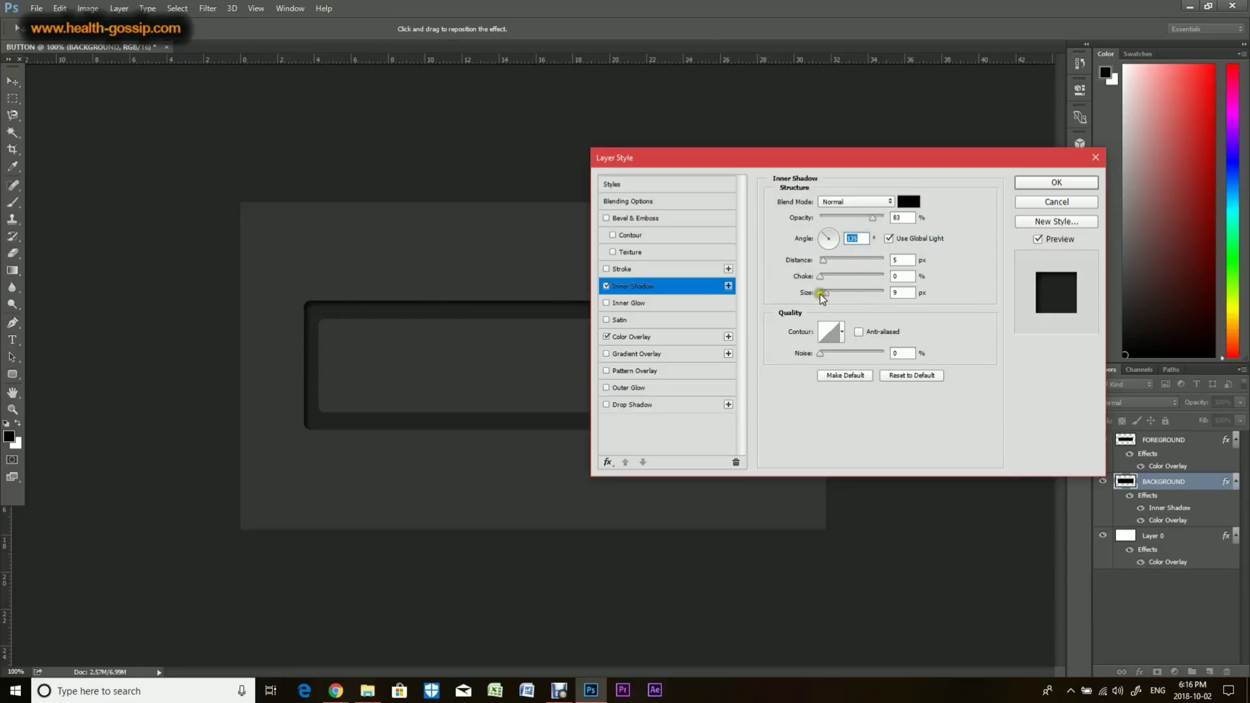
mouse_move(824, 296)
mouse_down()
mouse_move(828, 261)
mouse_move(831, 290)
mouse_up()
click(1024, 187)
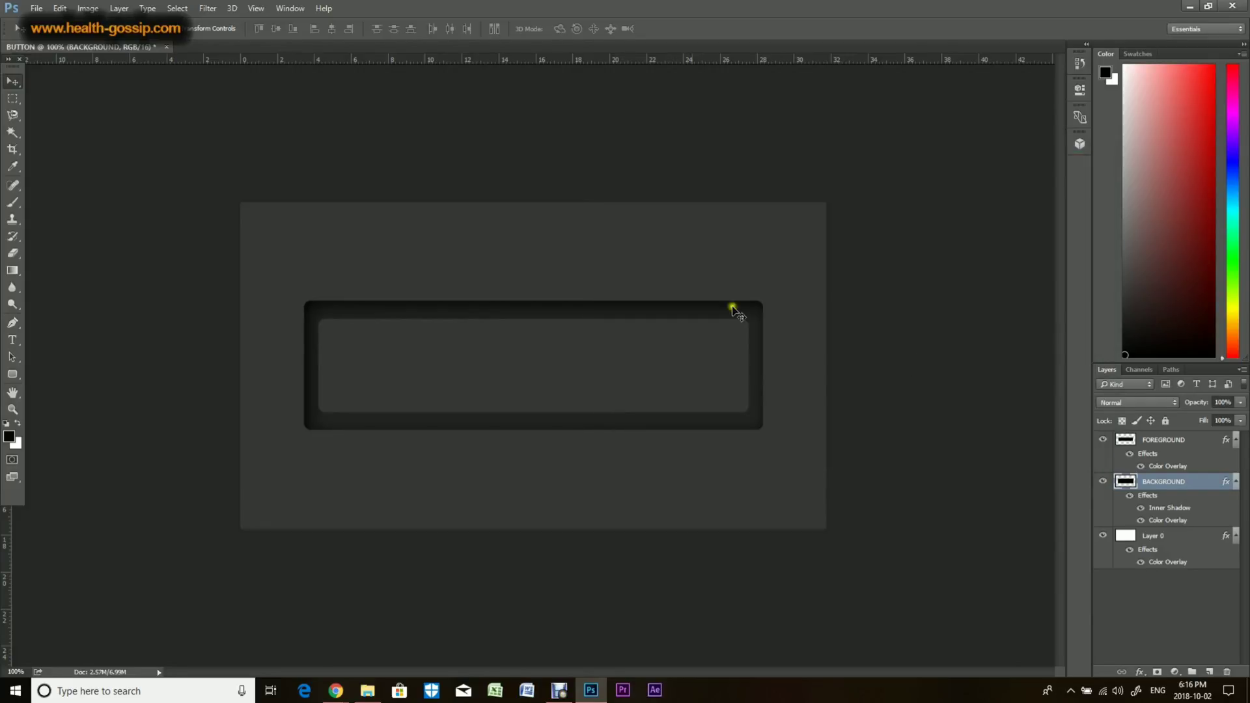
Step: Add a Drop Shadow to the BACKGROUND layer with 52% opacity, 1 px distance and 1 px size, adjusting its angle
click(1140, 672)
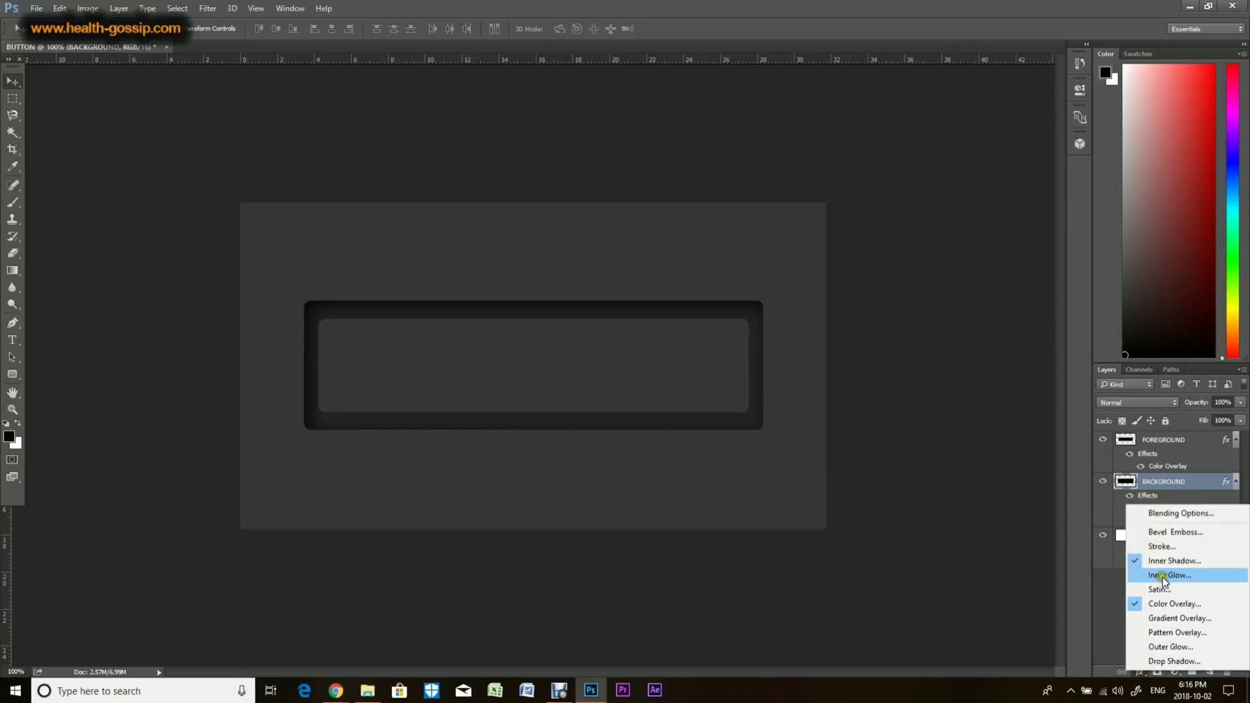
click(1169, 660)
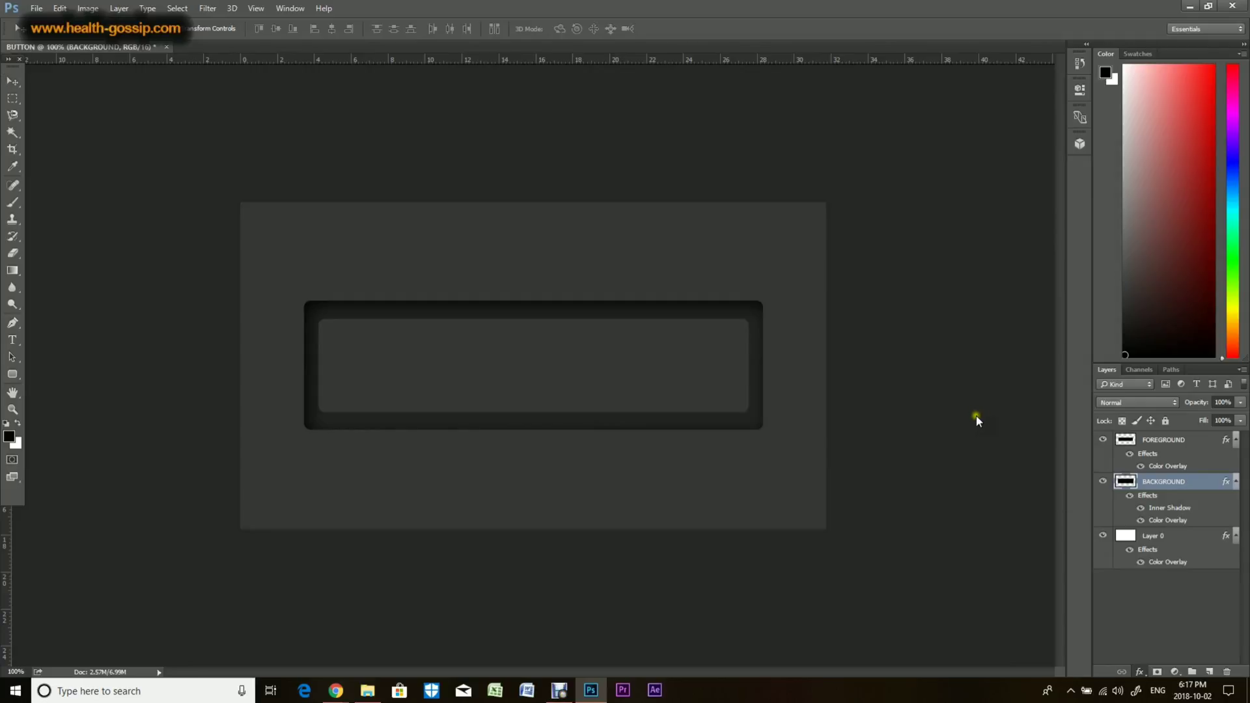
click(949, 412)
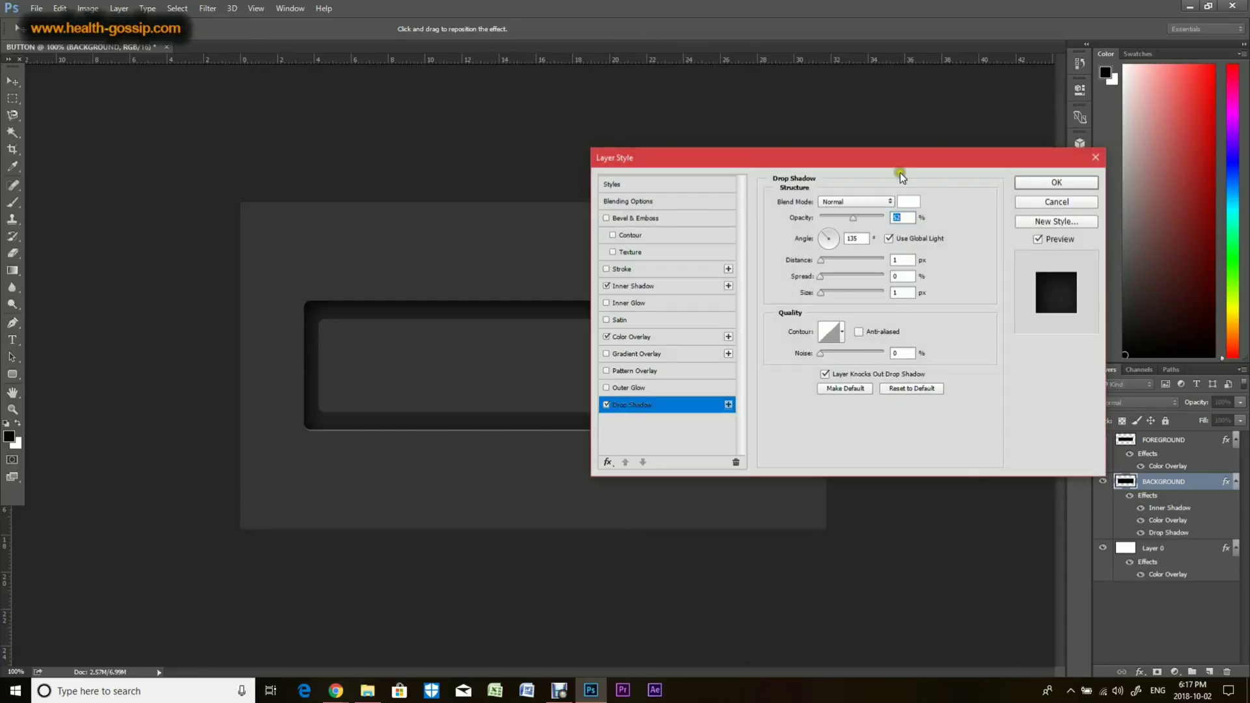
drag(896, 162, 1079, 205)
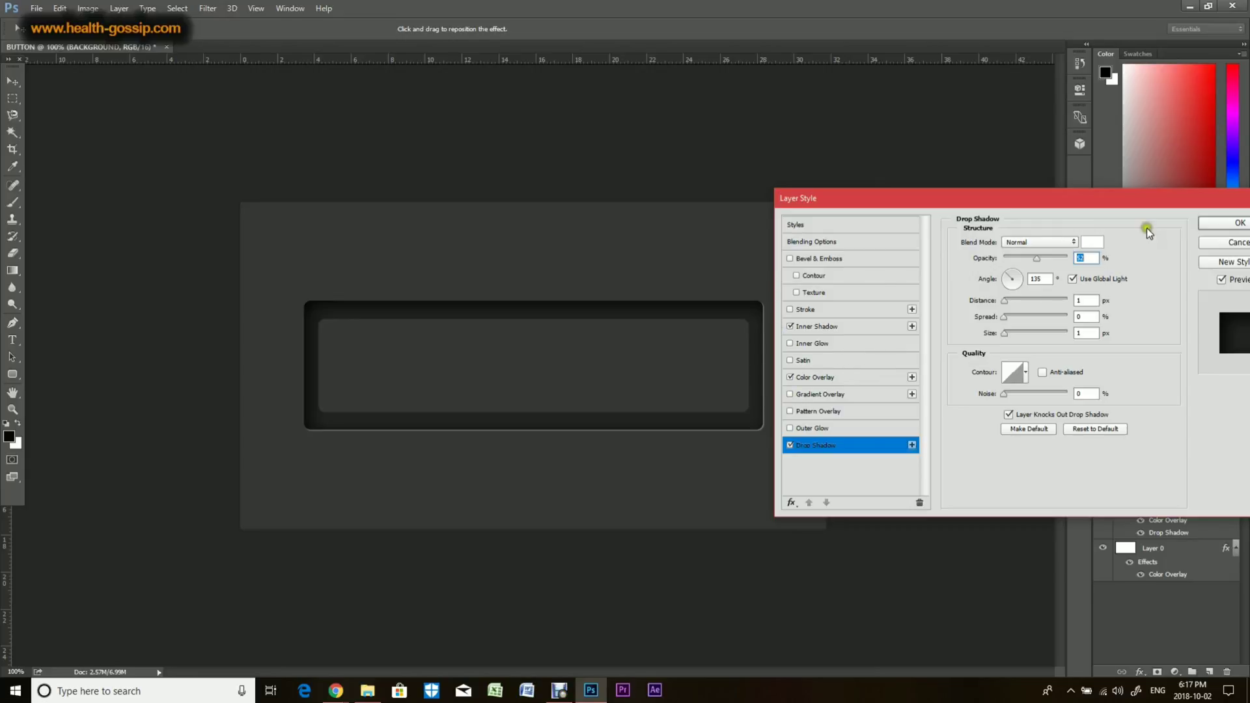
click(1061, 245)
click(1133, 233)
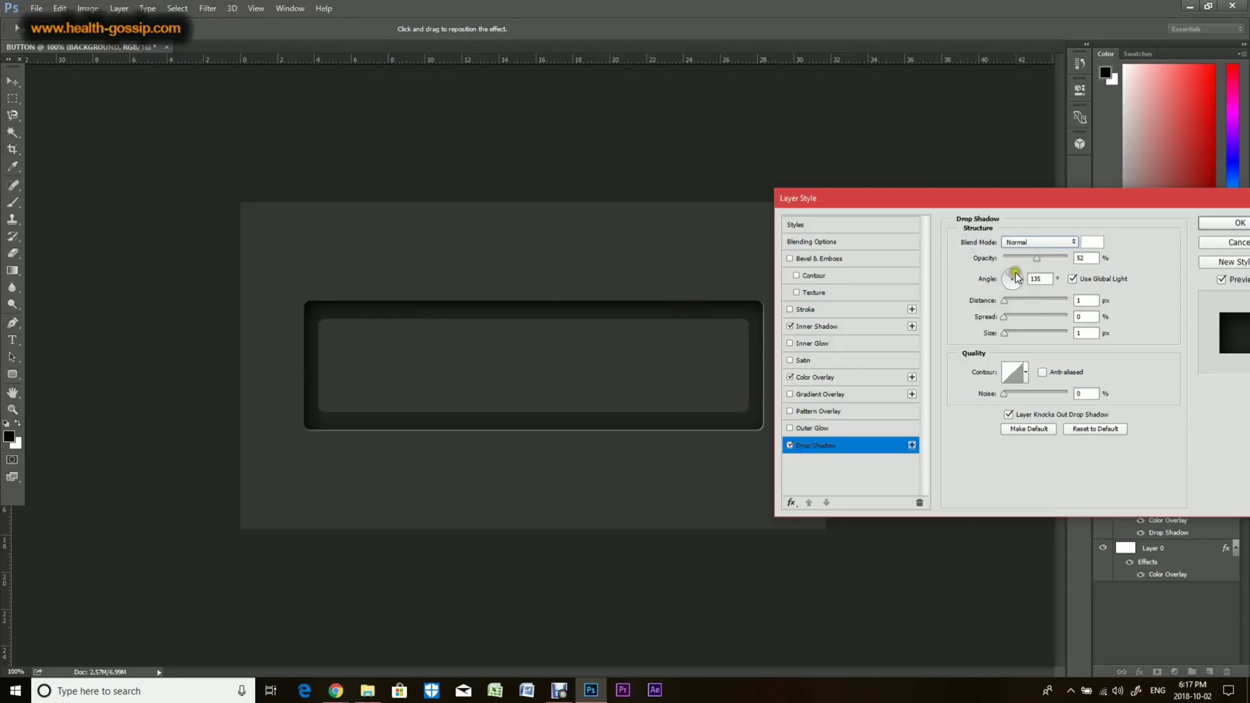
click(1018, 280)
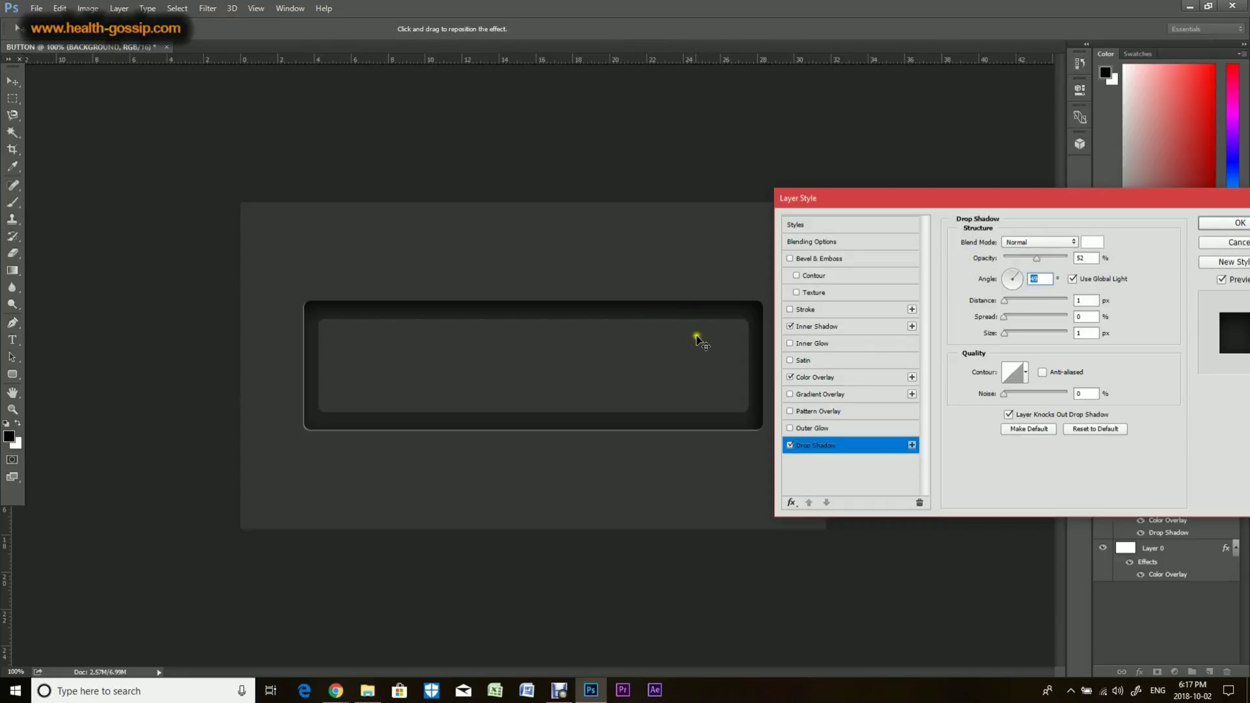
click(1008, 274)
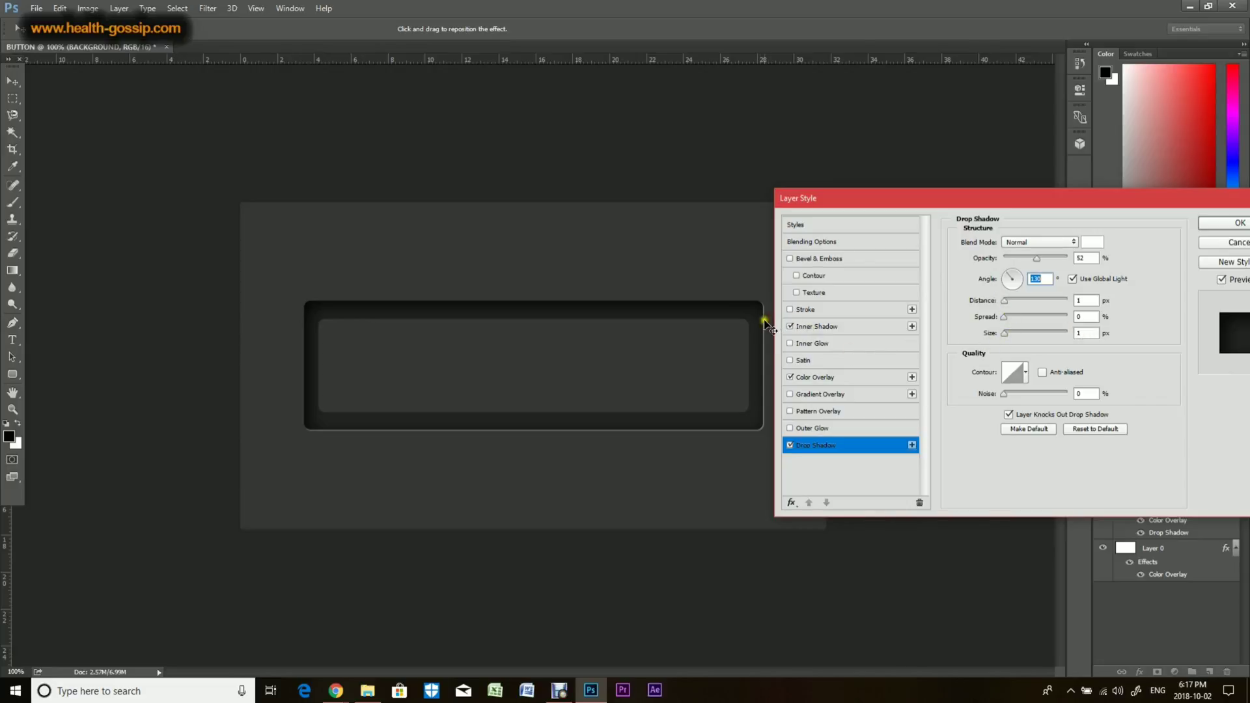
click(1226, 225)
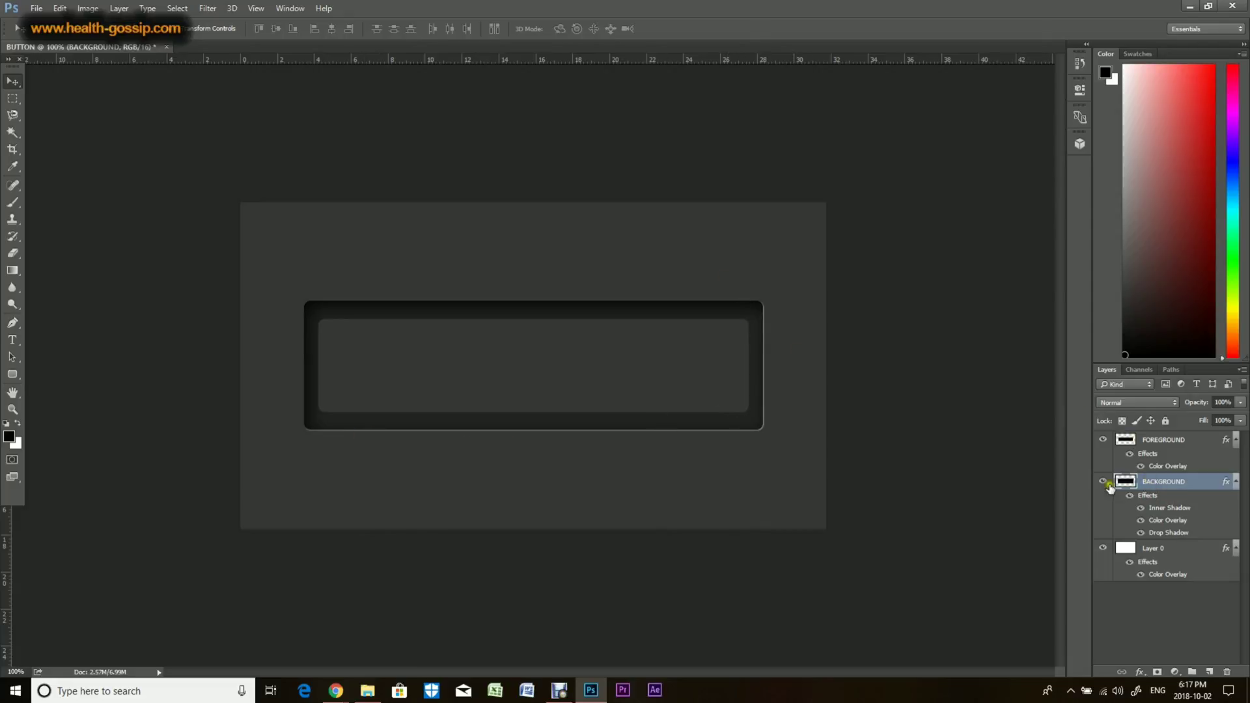
Step: Add a Softer Outer Glow to the FOREGROUND layer with 16% spread and 16 px size, raising its opacity
click(1169, 447)
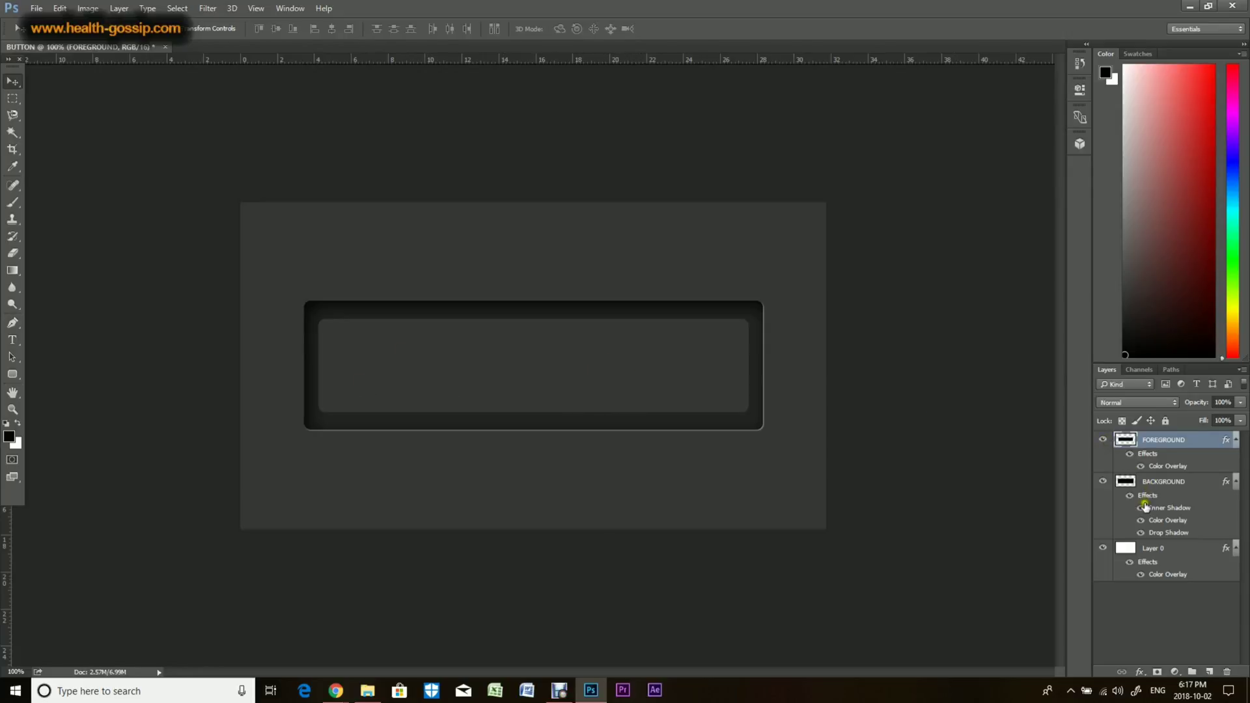
click(1141, 668)
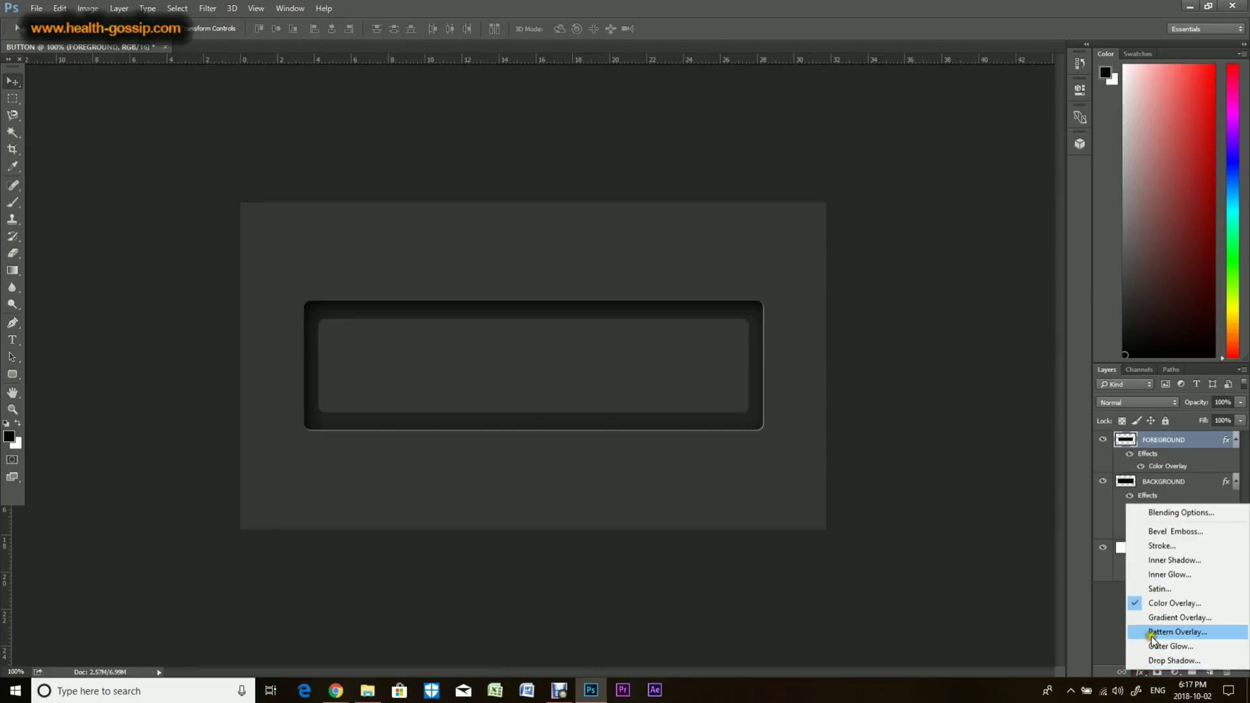
click(1156, 645)
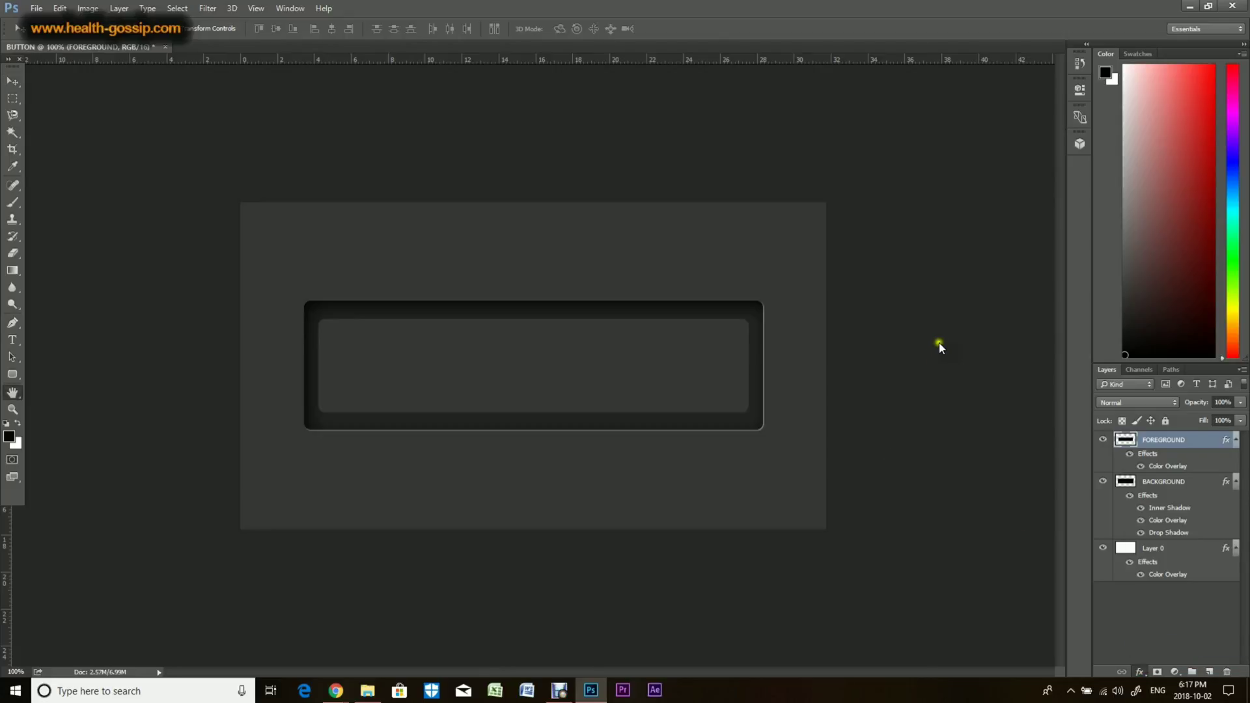
drag(635, 123, 1050, 261)
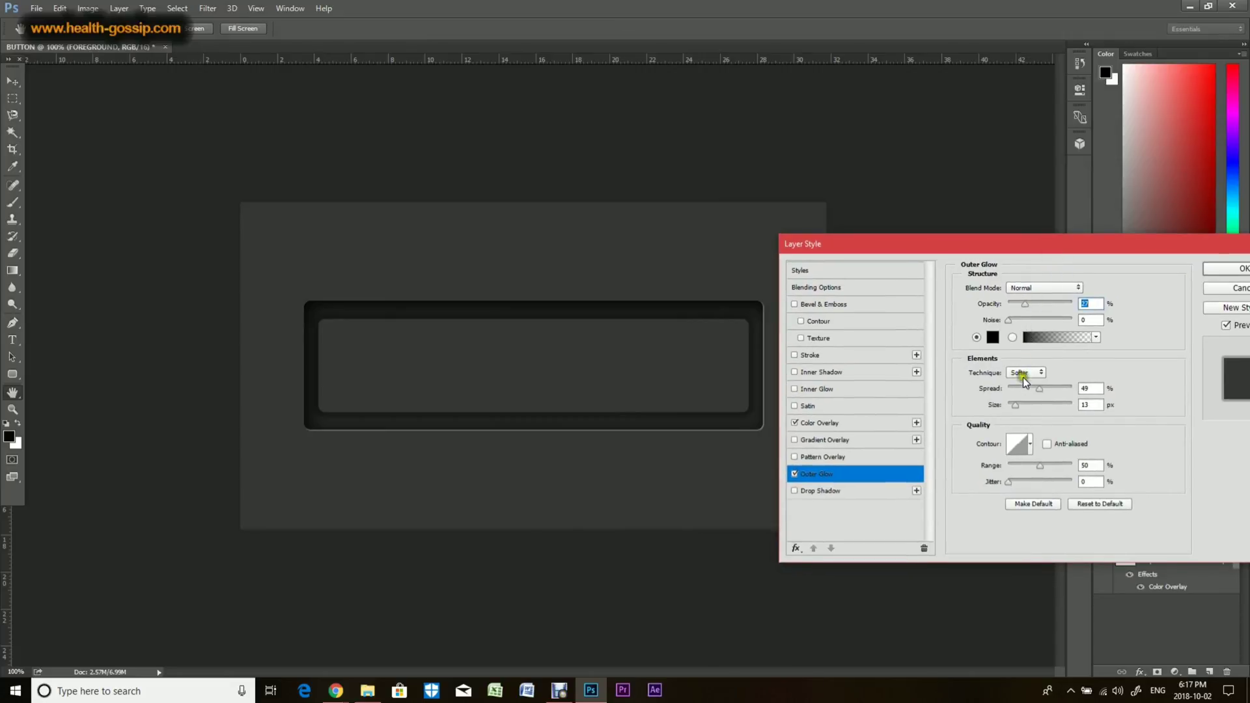
drag(1036, 390, 1020, 391)
click(1016, 405)
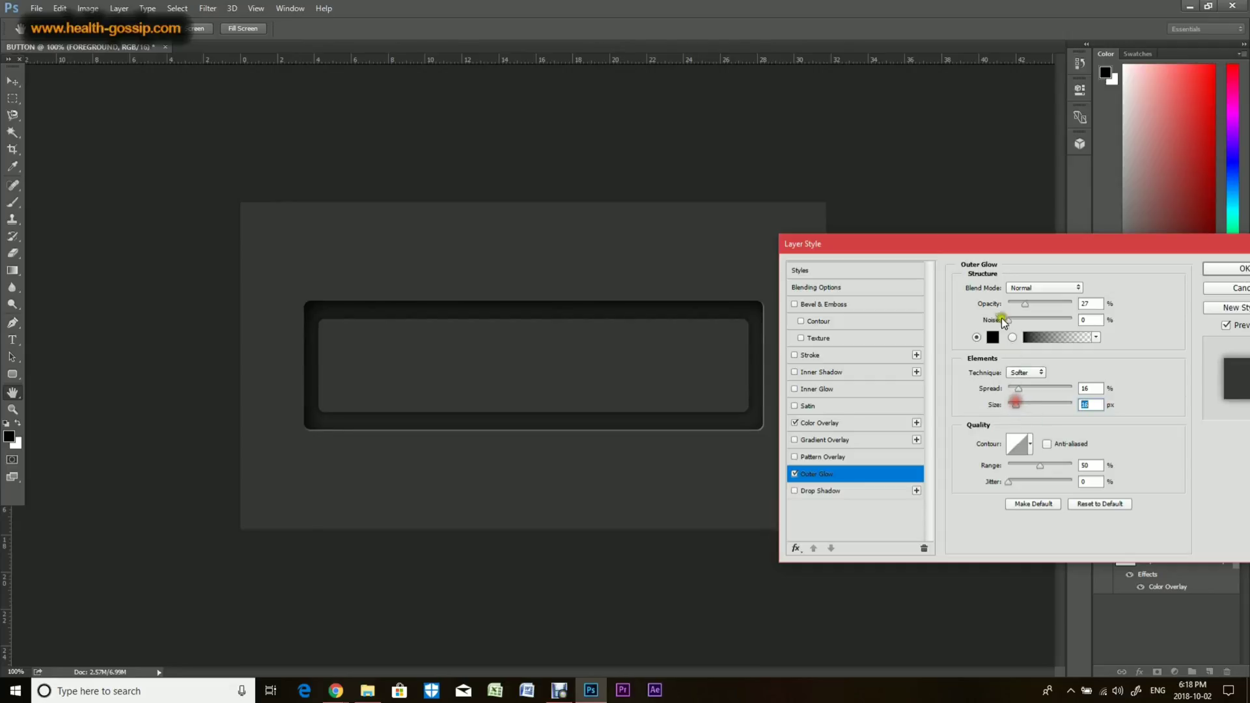
drag(1023, 303, 1048, 307)
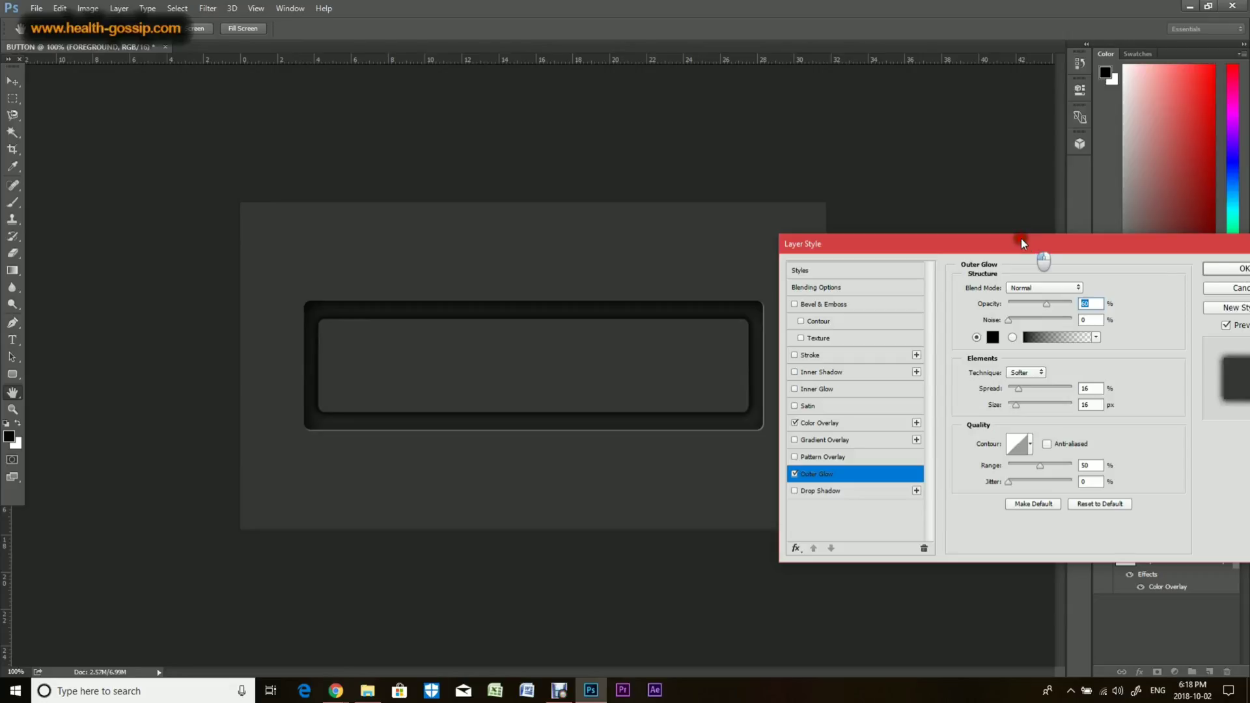
drag(1021, 238, 936, 214)
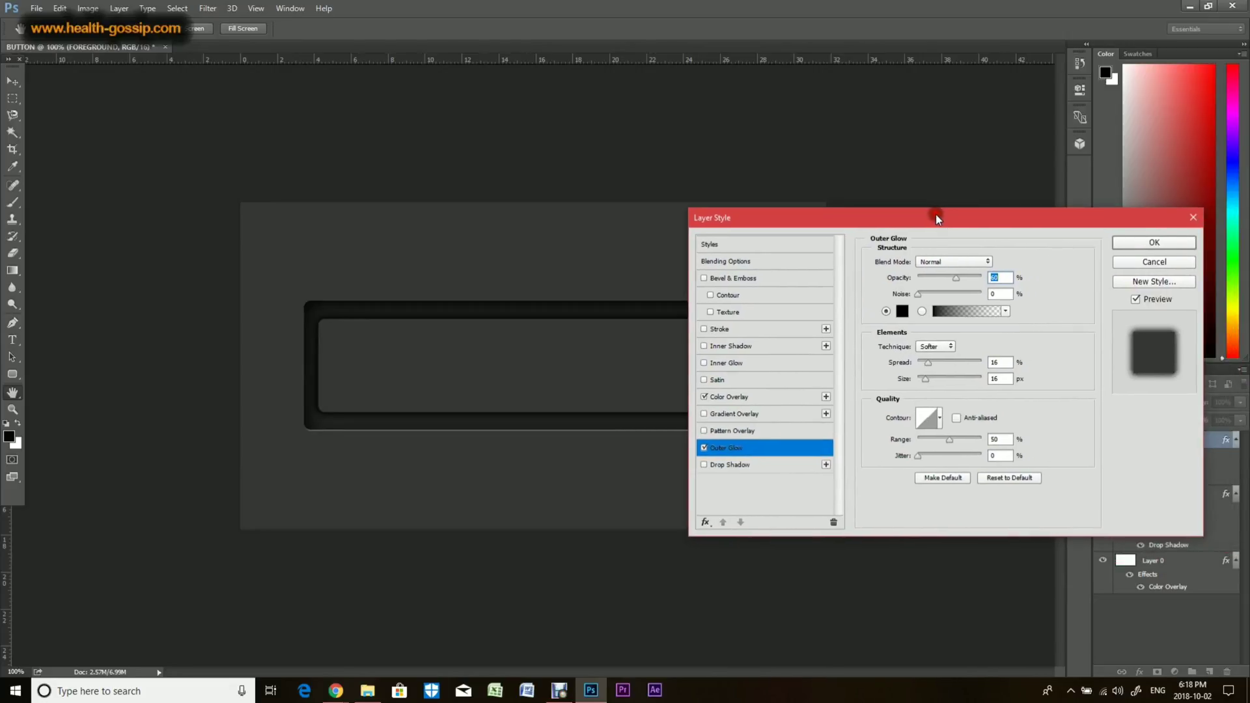
click(1154, 239)
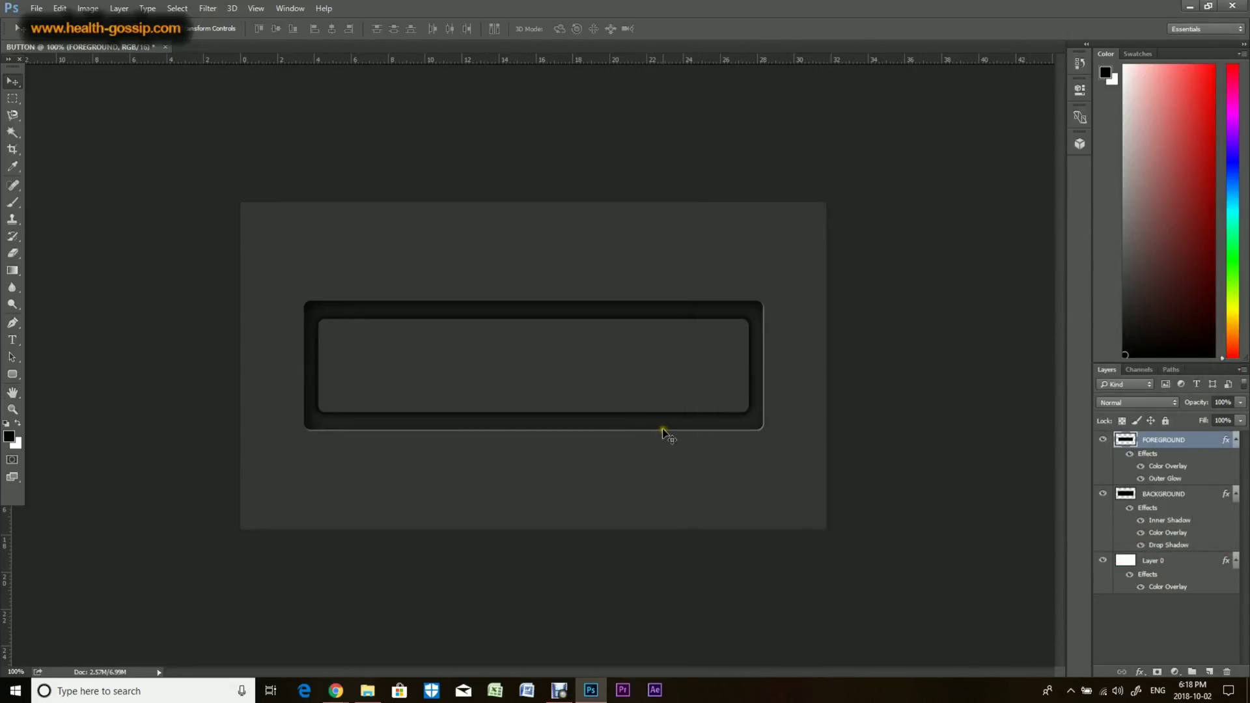
Step: Create a text layer reading "CLICK HERE" in 72 pt bold type above the button
click(12, 339)
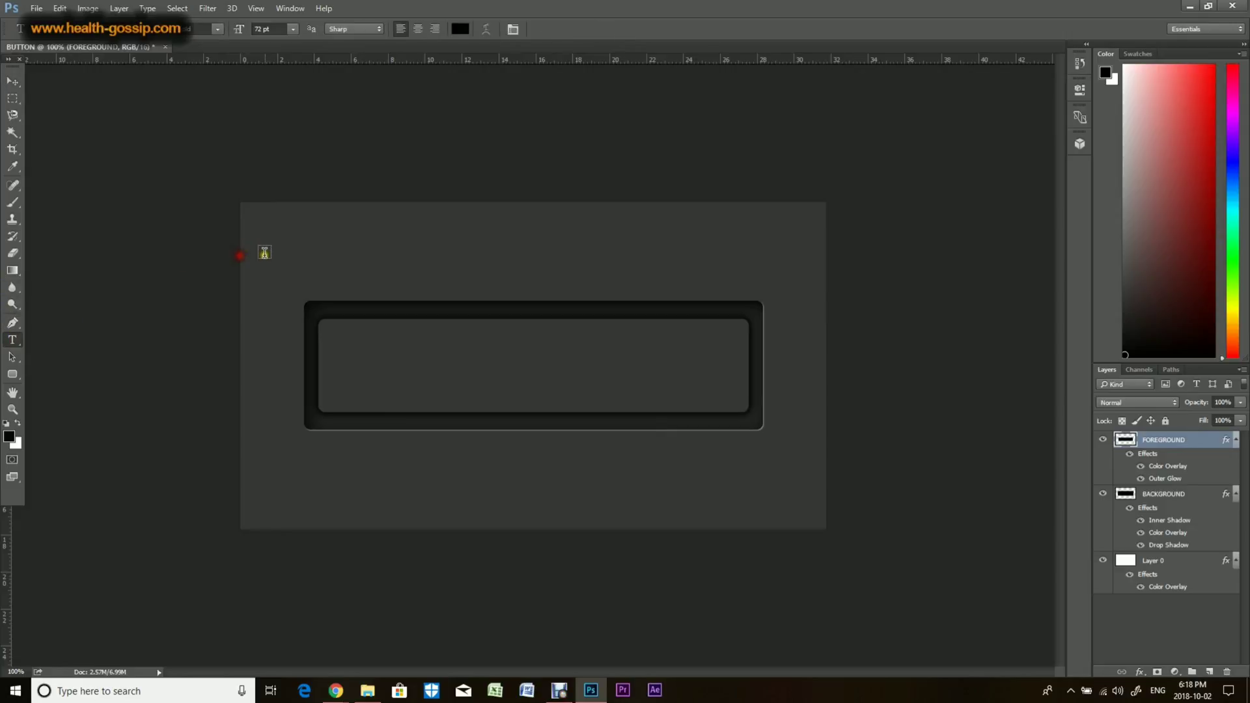
click(267, 254)
text(C)
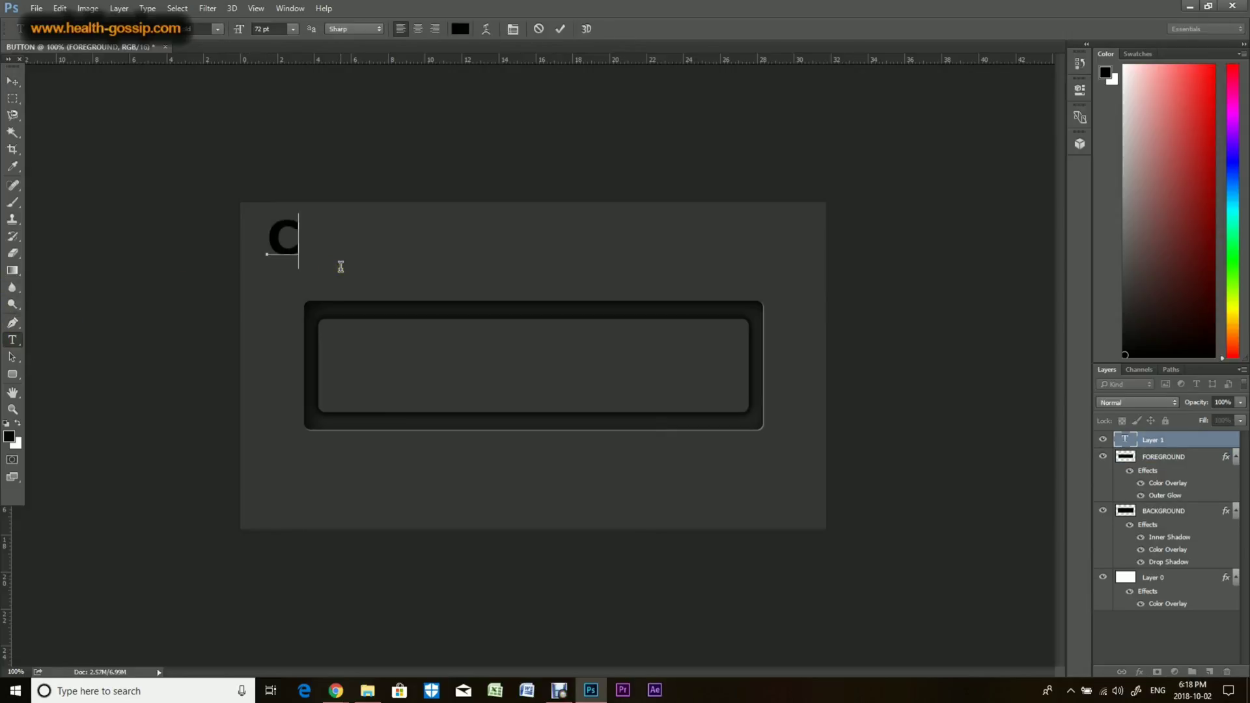
text(LICK HERE)
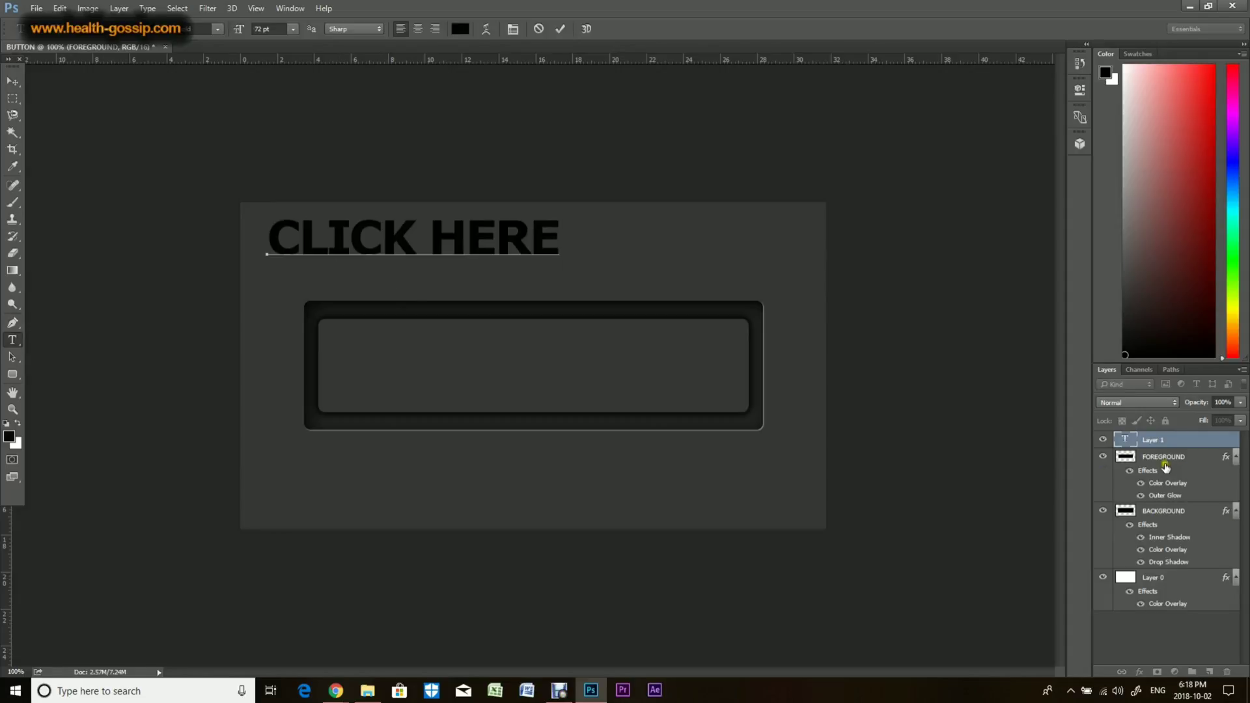
click(1152, 441)
Step: Move the CLICK HERE text into the centre of the button's inner rectangle
click(12, 81)
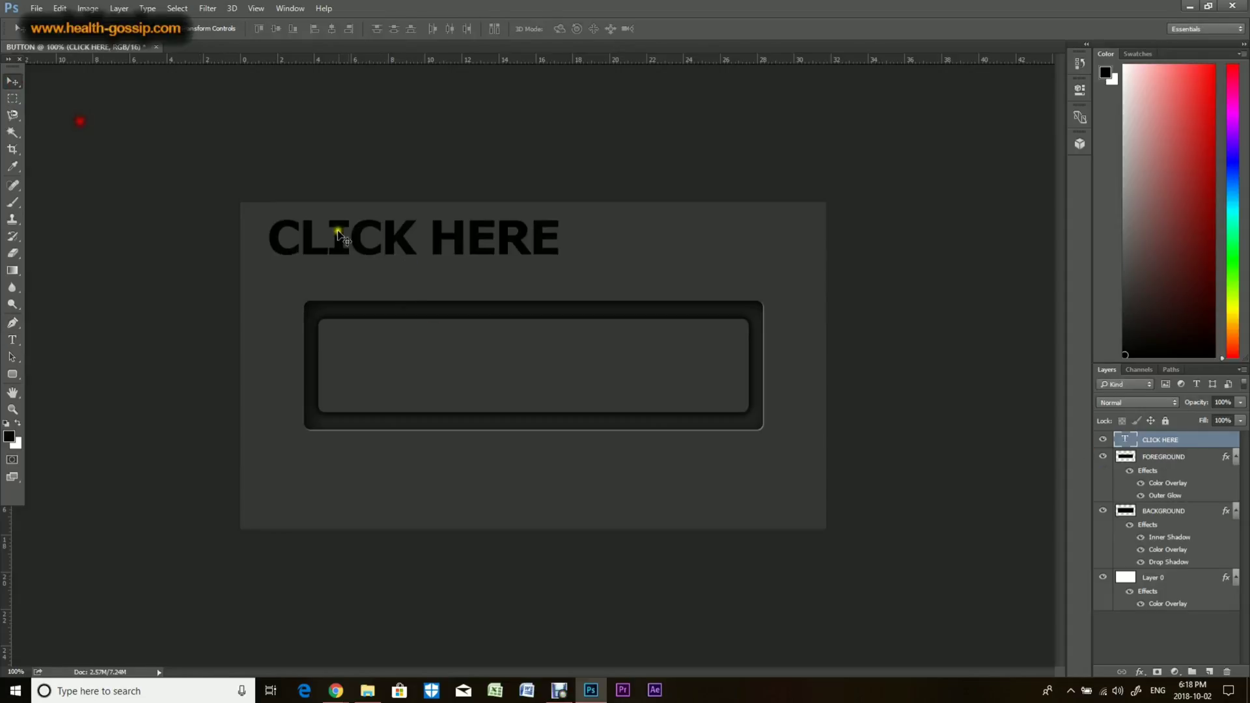
drag(336, 232, 507, 370)
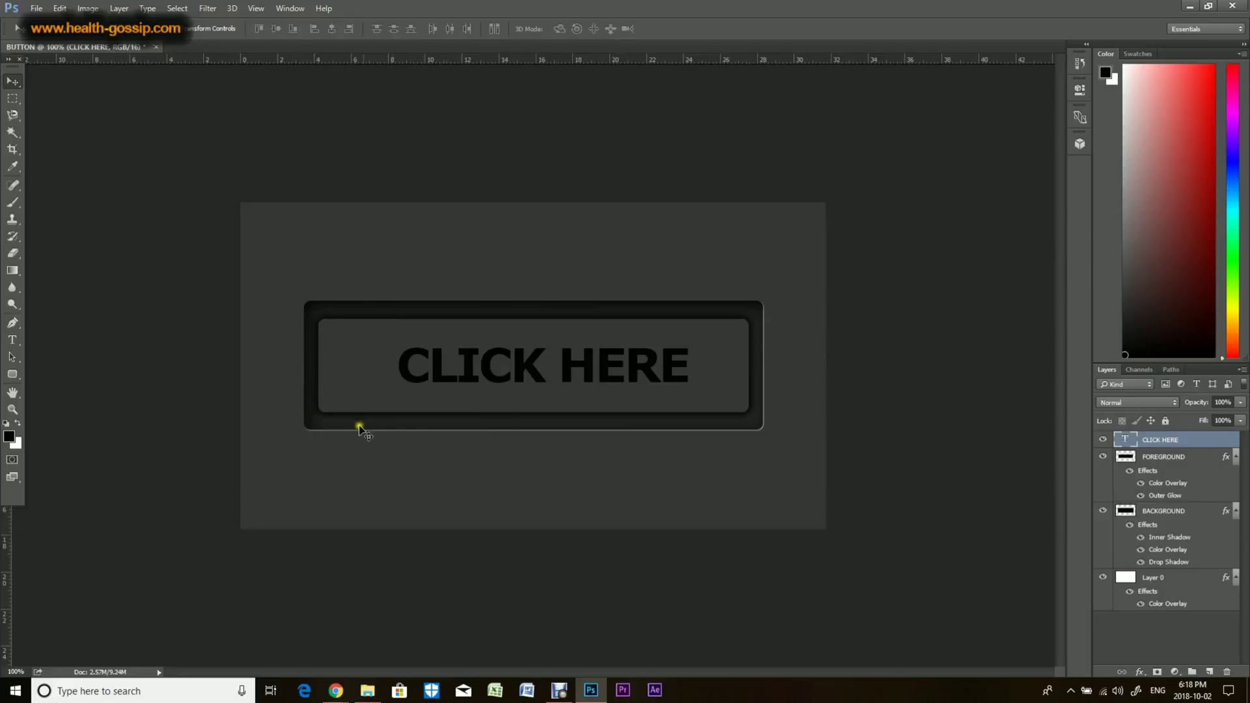
Step: Copy the BACKGROUND layer's style and paste it onto the CLICK HERE text layer
click(1177, 519)
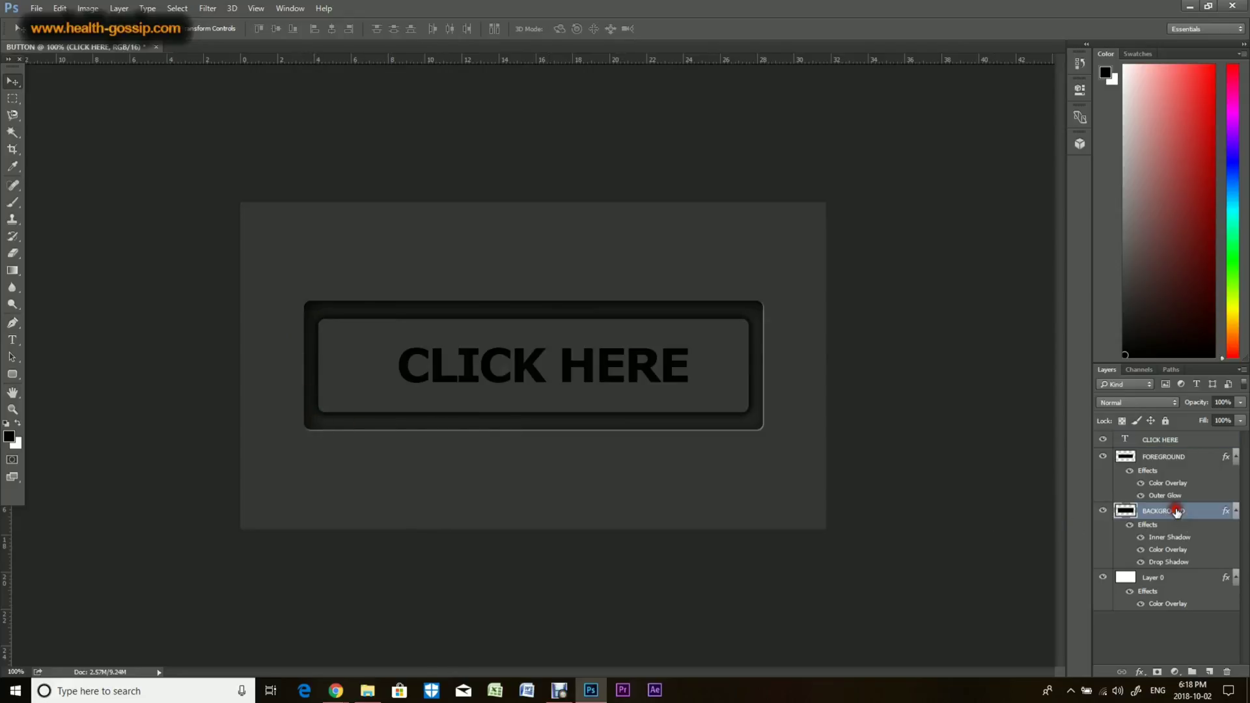
right_click(1176, 516)
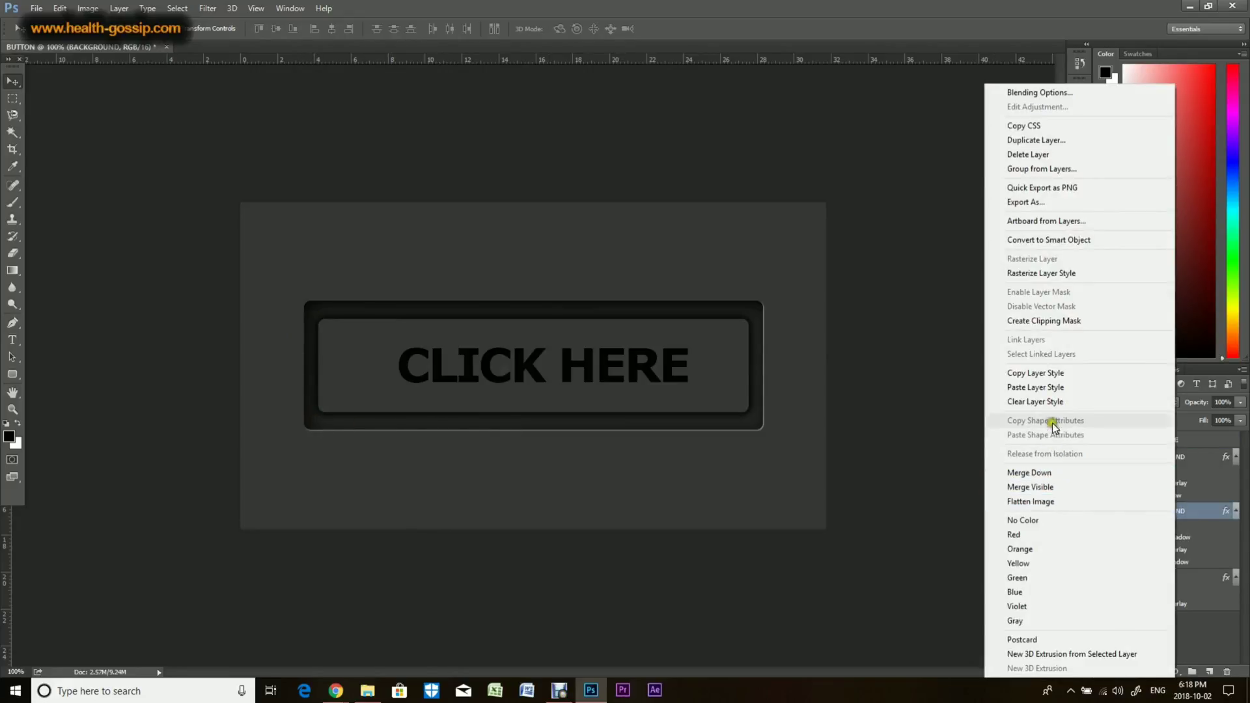
click(1054, 375)
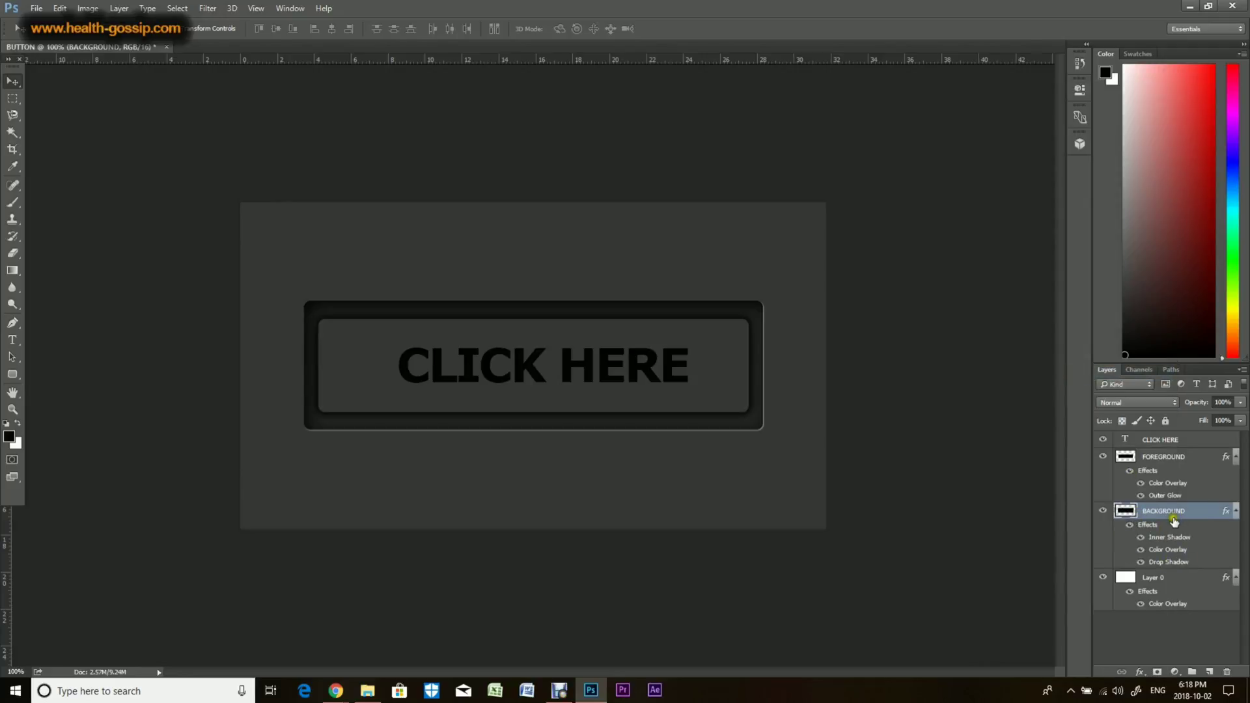
click(1167, 440)
right_click(1167, 439)
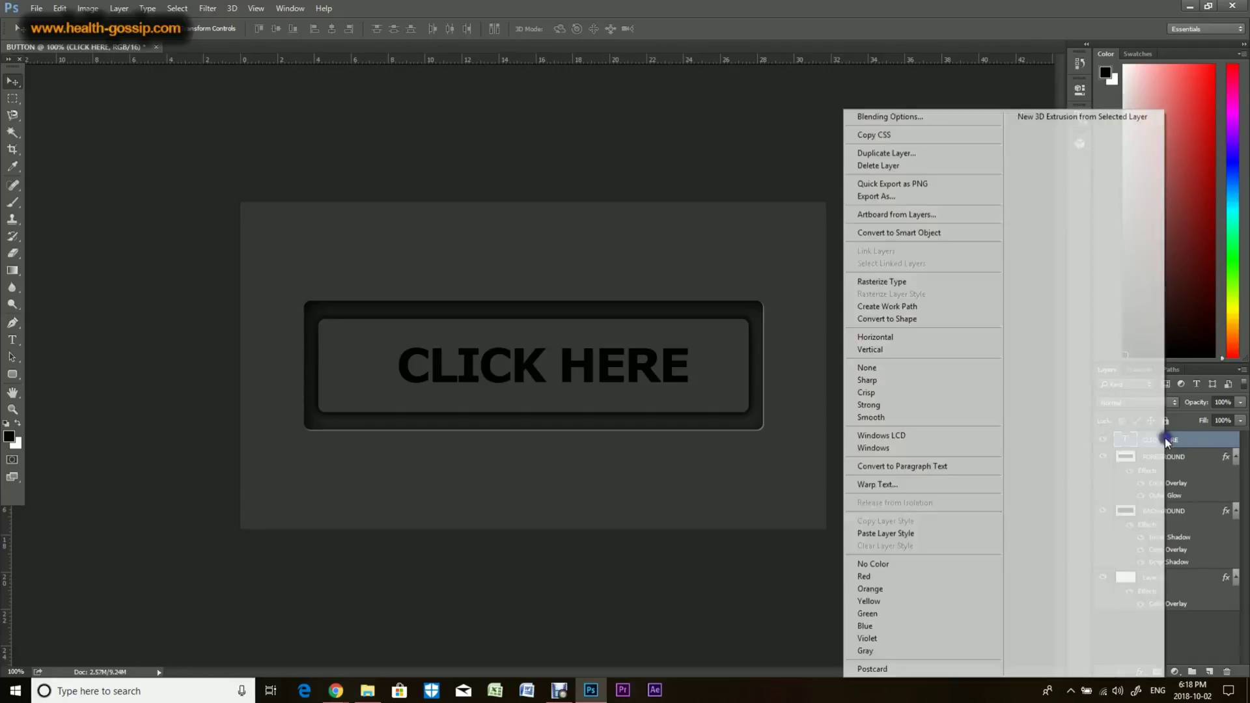
click(897, 533)
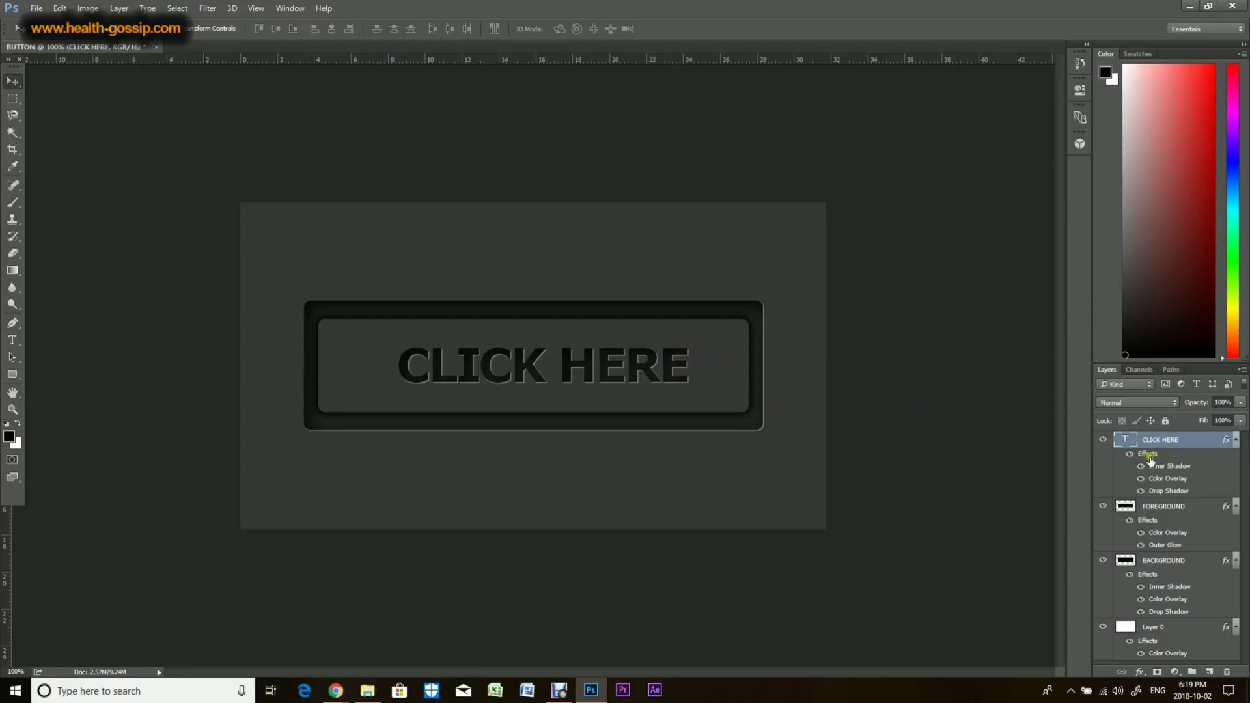
Step: Adjust the opacity of the CLICK HERE text layer's Drop Shadow effect
double_click(1159, 492)
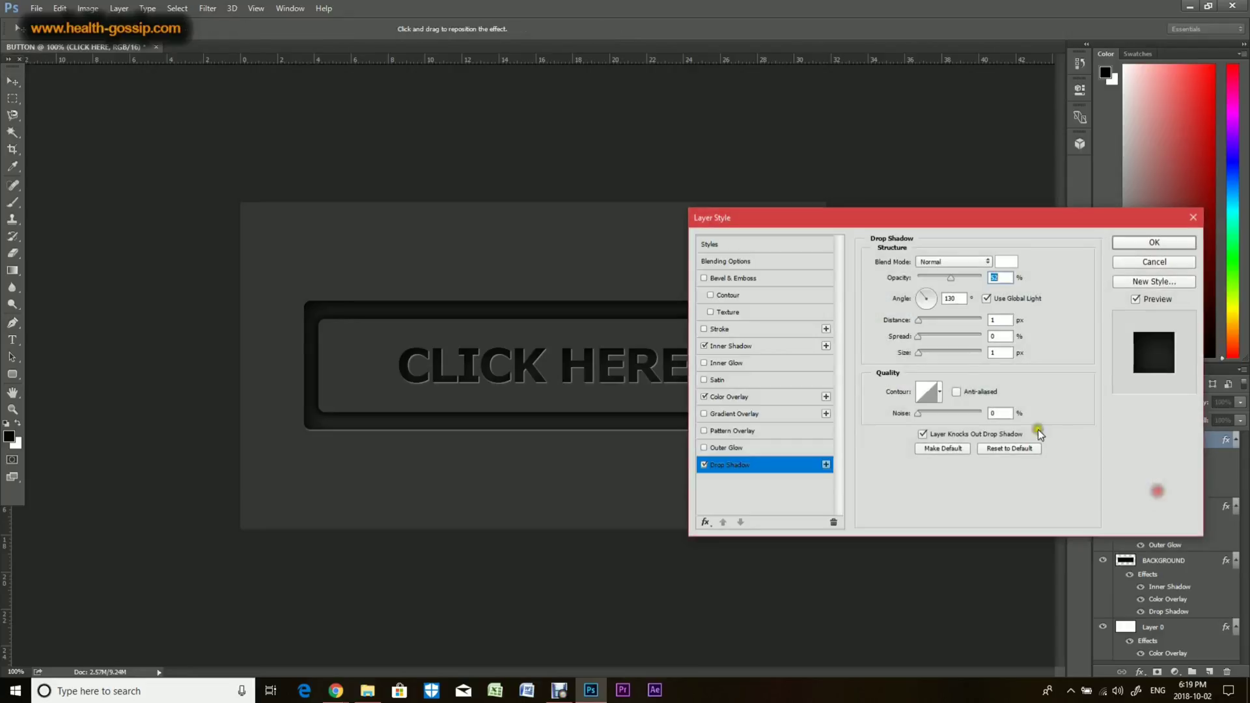
click(944, 278)
click(1149, 243)
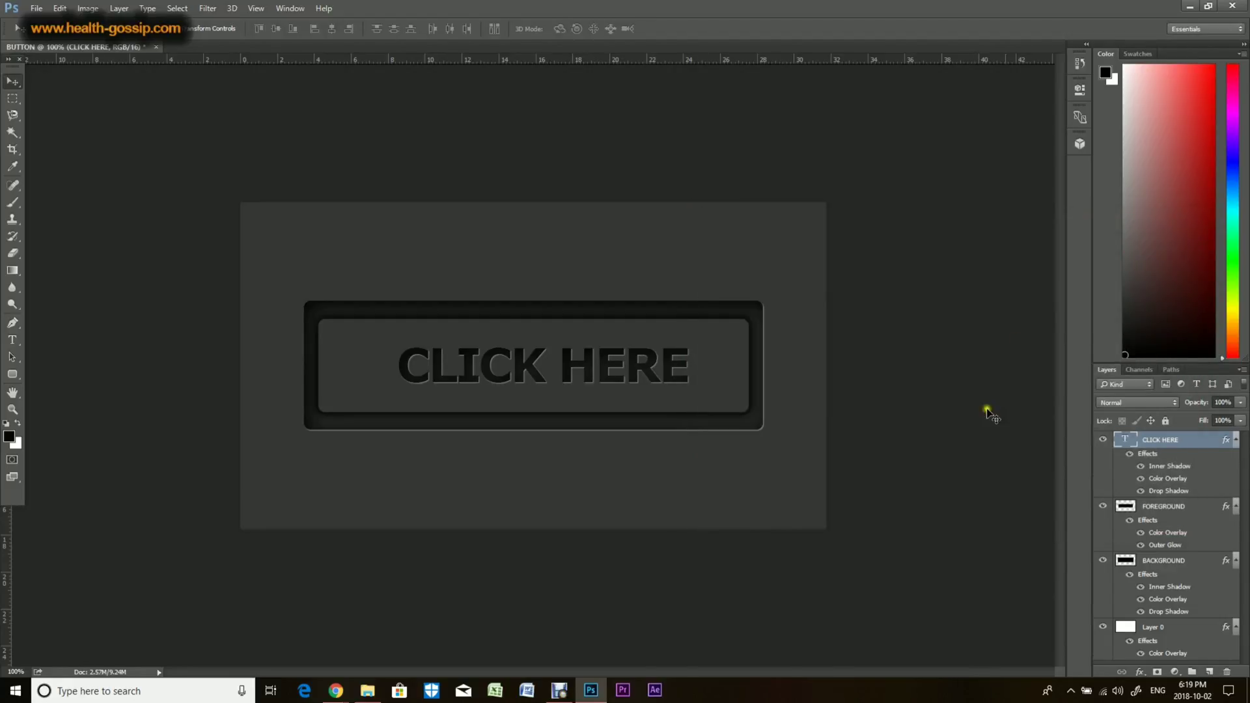
click(1160, 505)
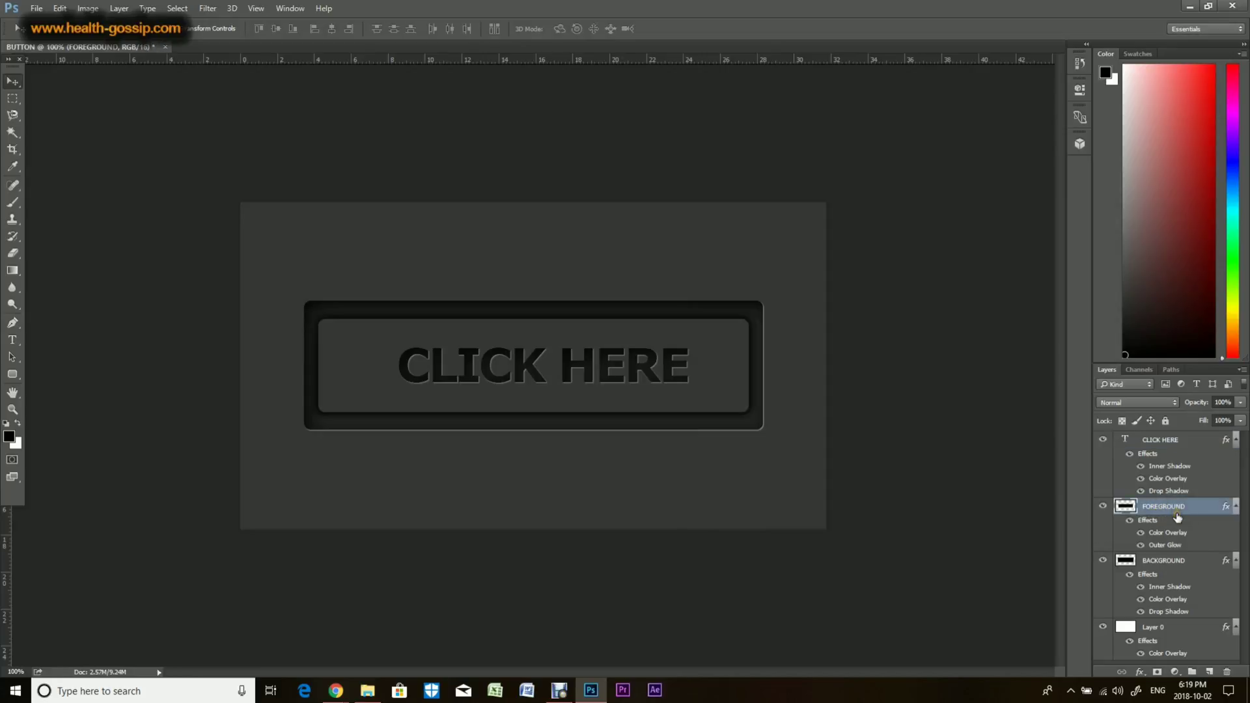
click(1140, 672)
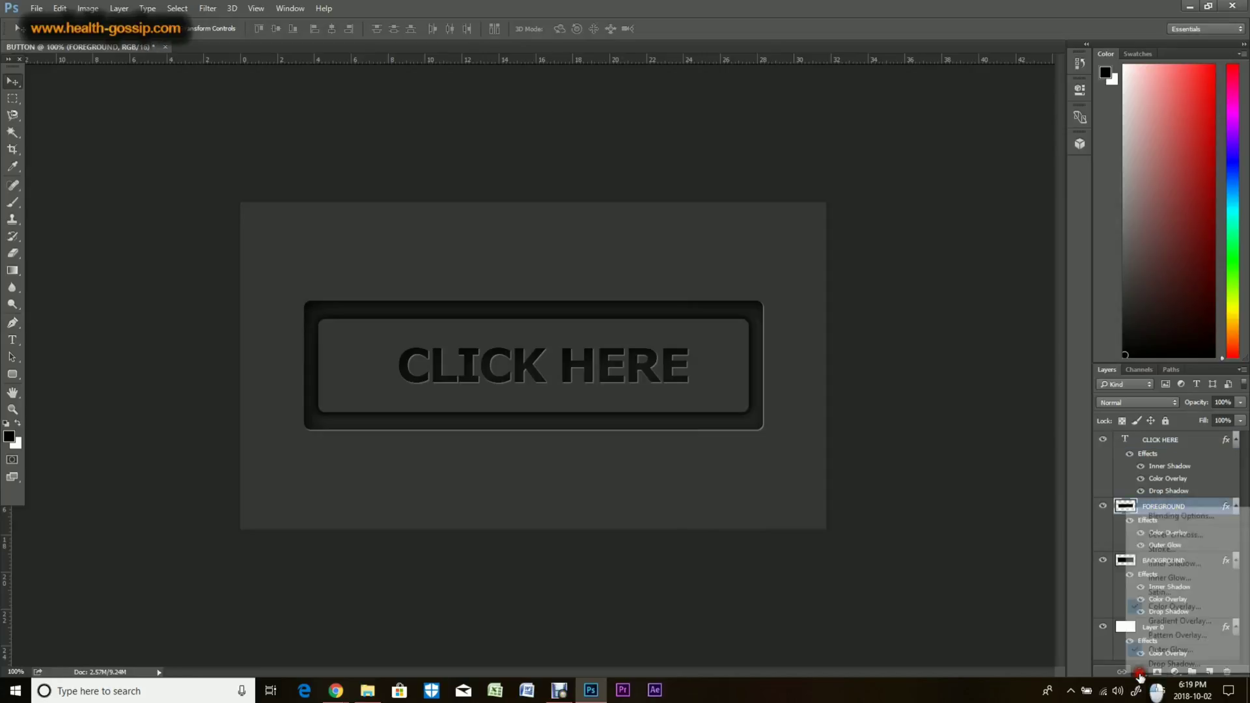
click(1022, 603)
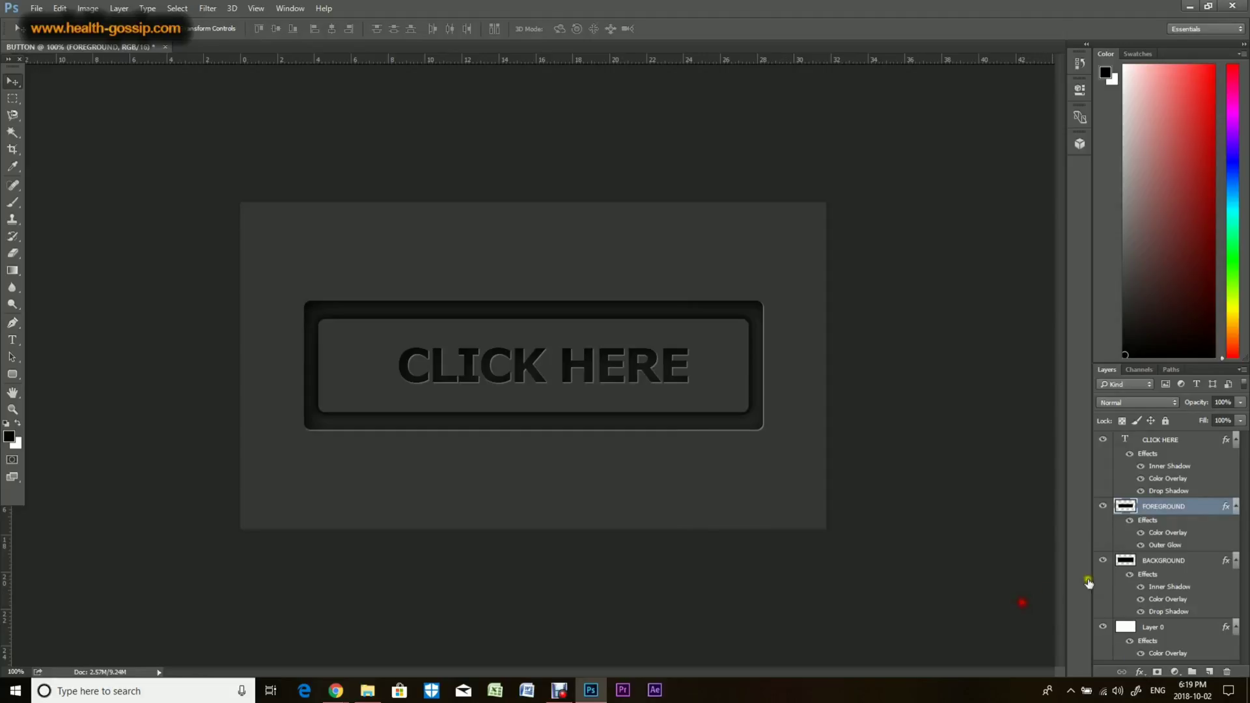
Step: Hide the FOREGROUND layer's Color Overlay effect and the CLICK HERE text layer
click(1141, 533)
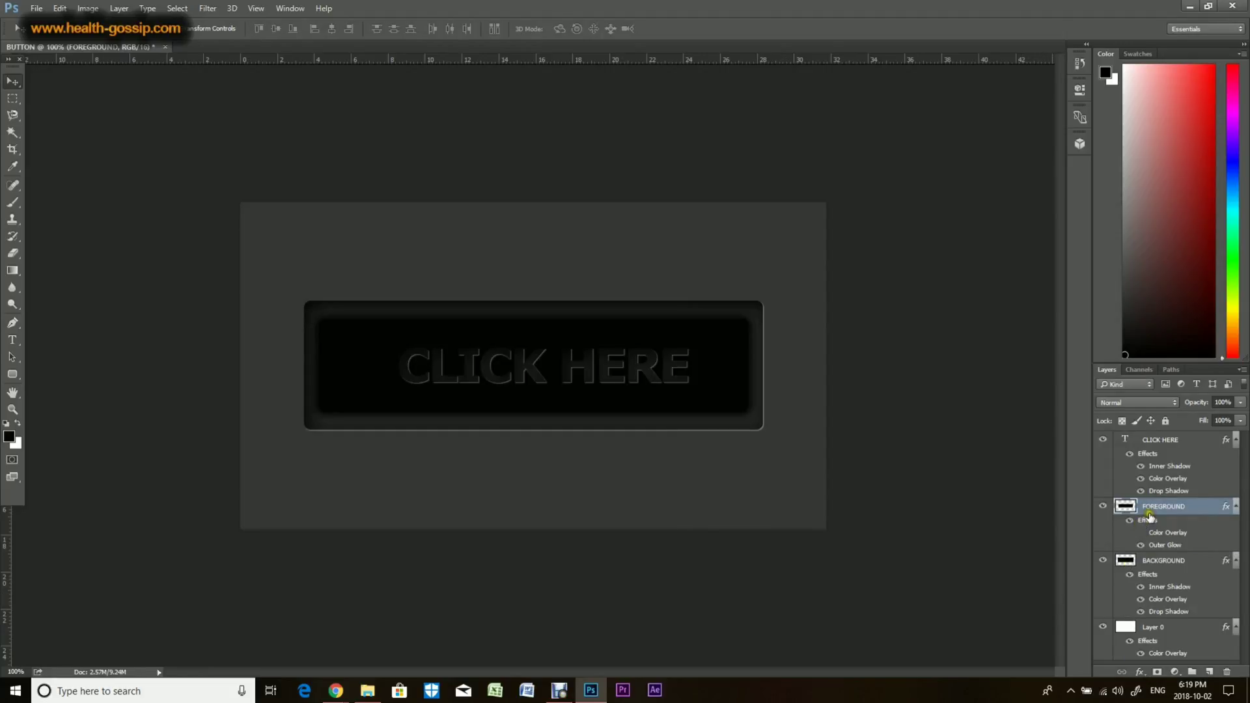
click(1103, 441)
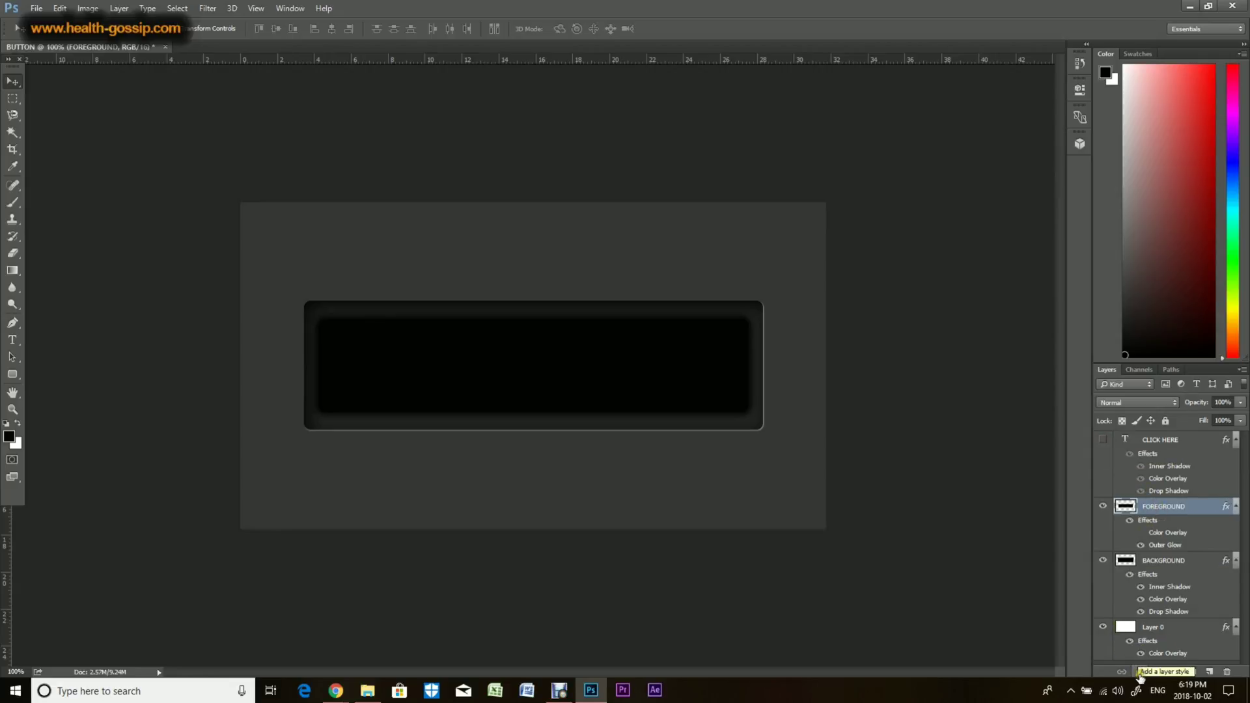
Step: Try adding a Gradient Overlay to the FOREGROUND layer, testing presets such as Red, Green in the Gradient Editor
click(1140, 676)
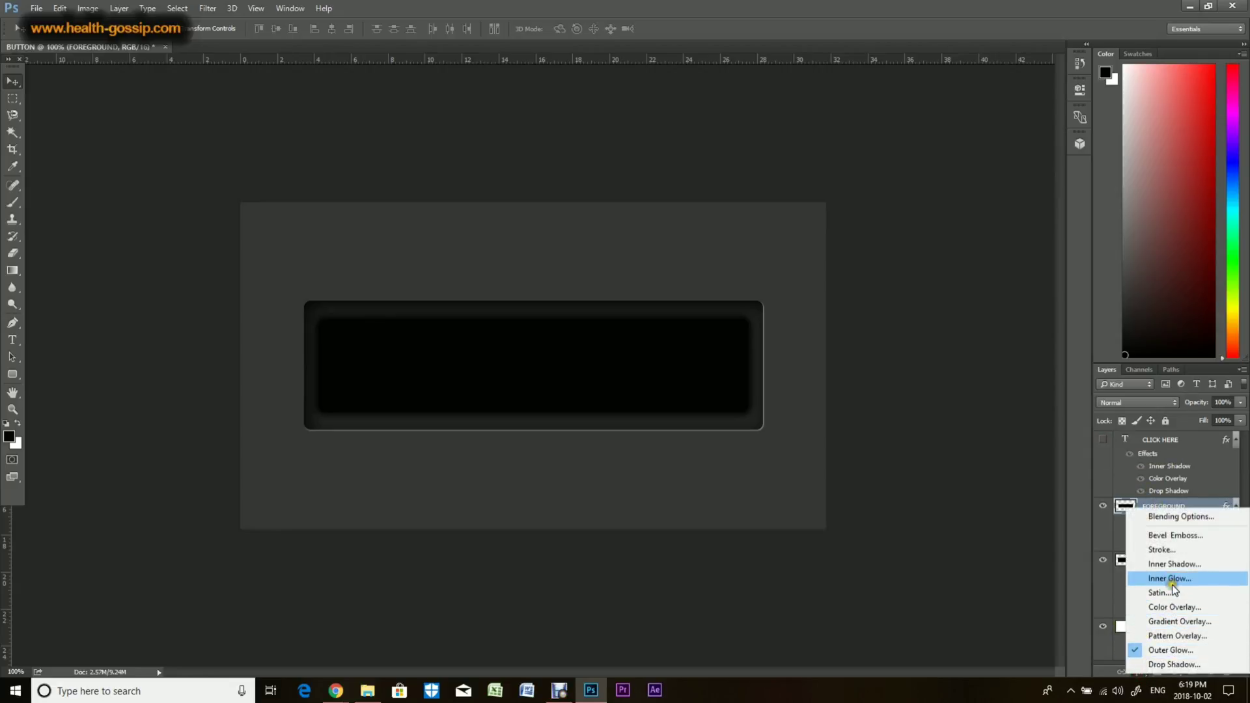
click(1172, 623)
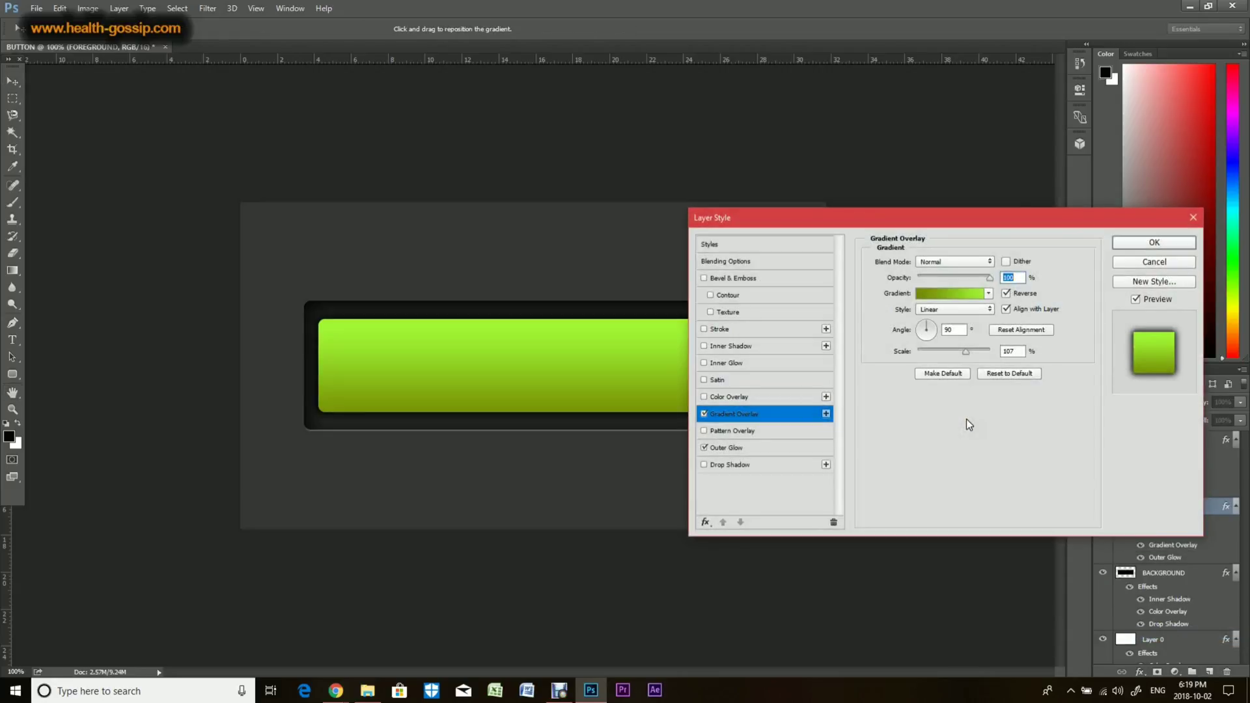
drag(874, 218, 947, 221)
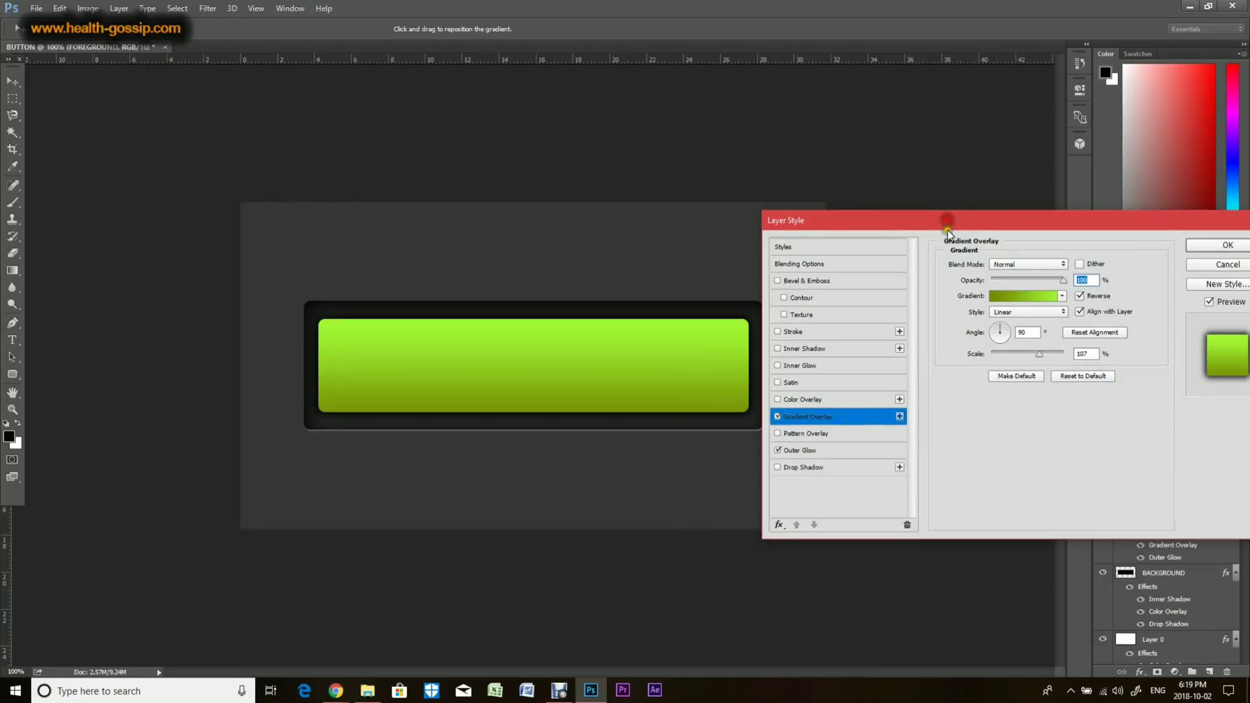
click(1013, 299)
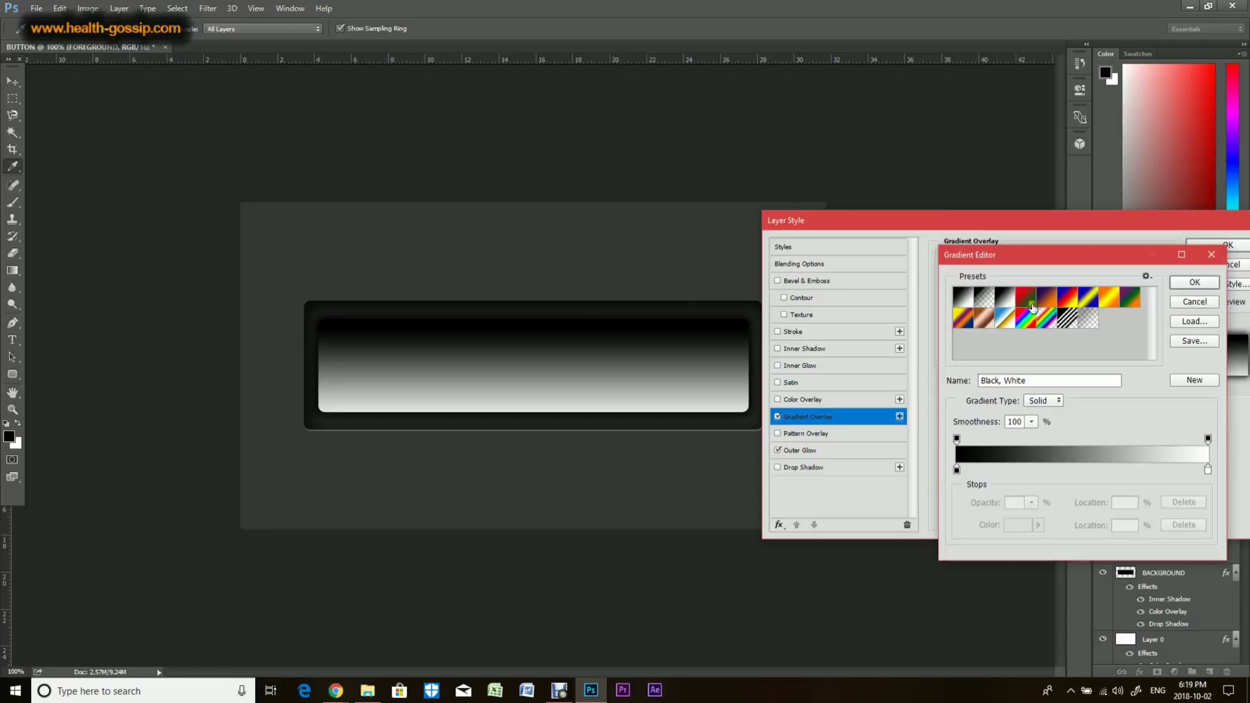
click(1197, 301)
click(1033, 298)
click(1034, 299)
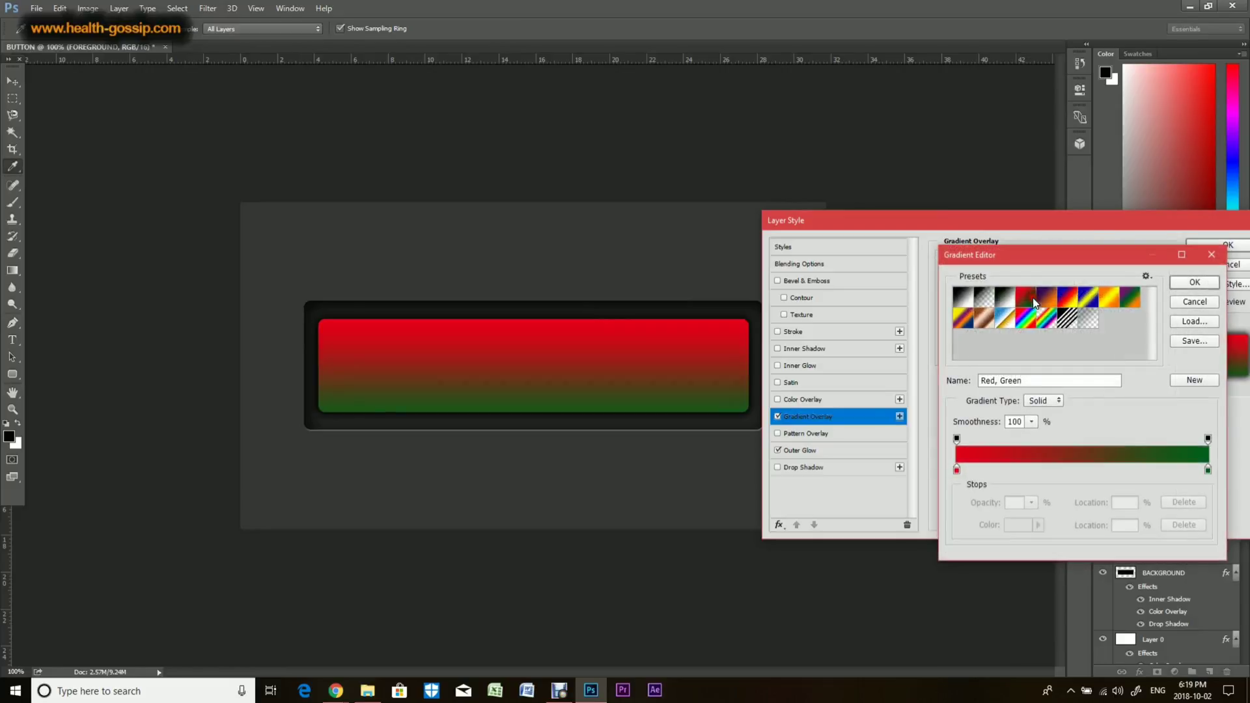
click(1182, 286)
click(1192, 300)
click(1023, 296)
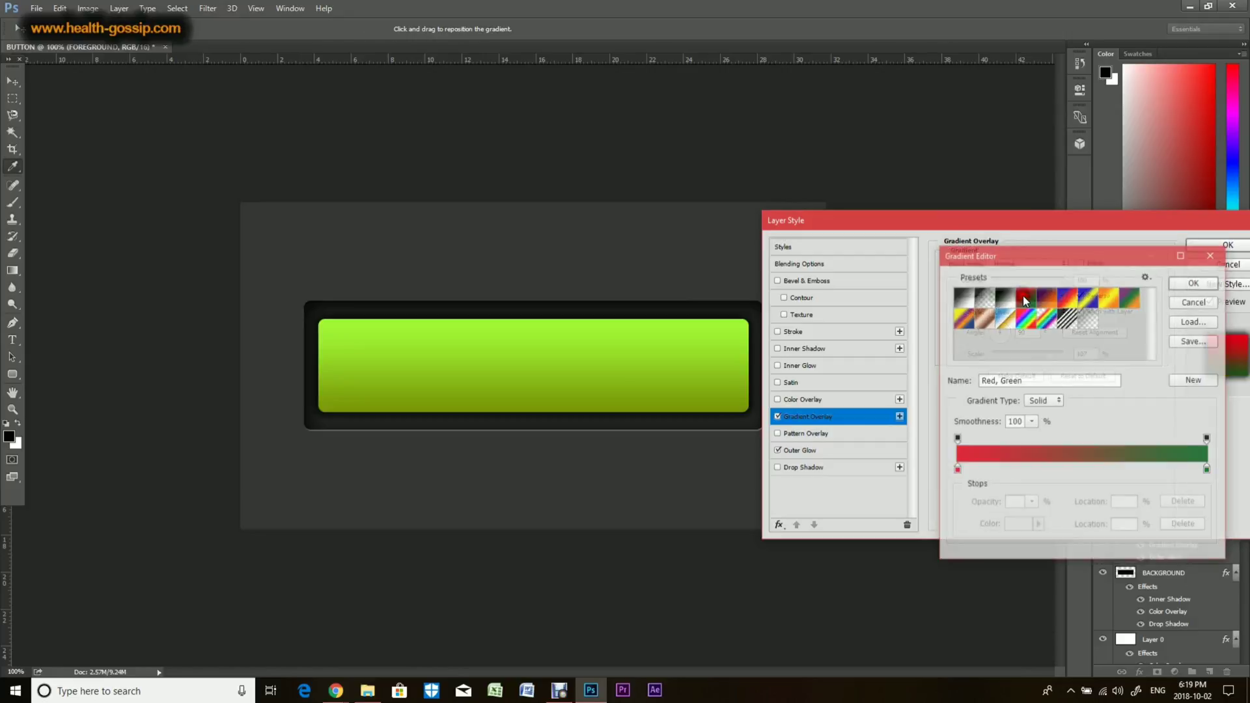
click(1032, 298)
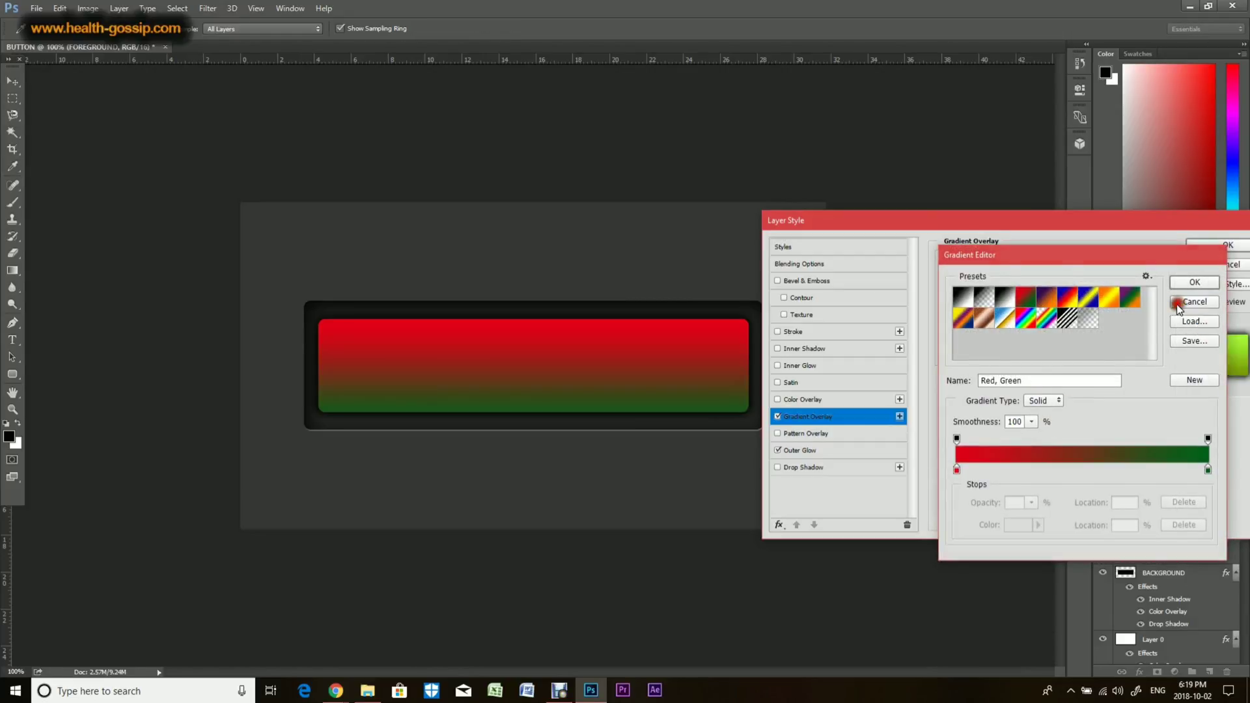
click(1174, 304)
click(1045, 299)
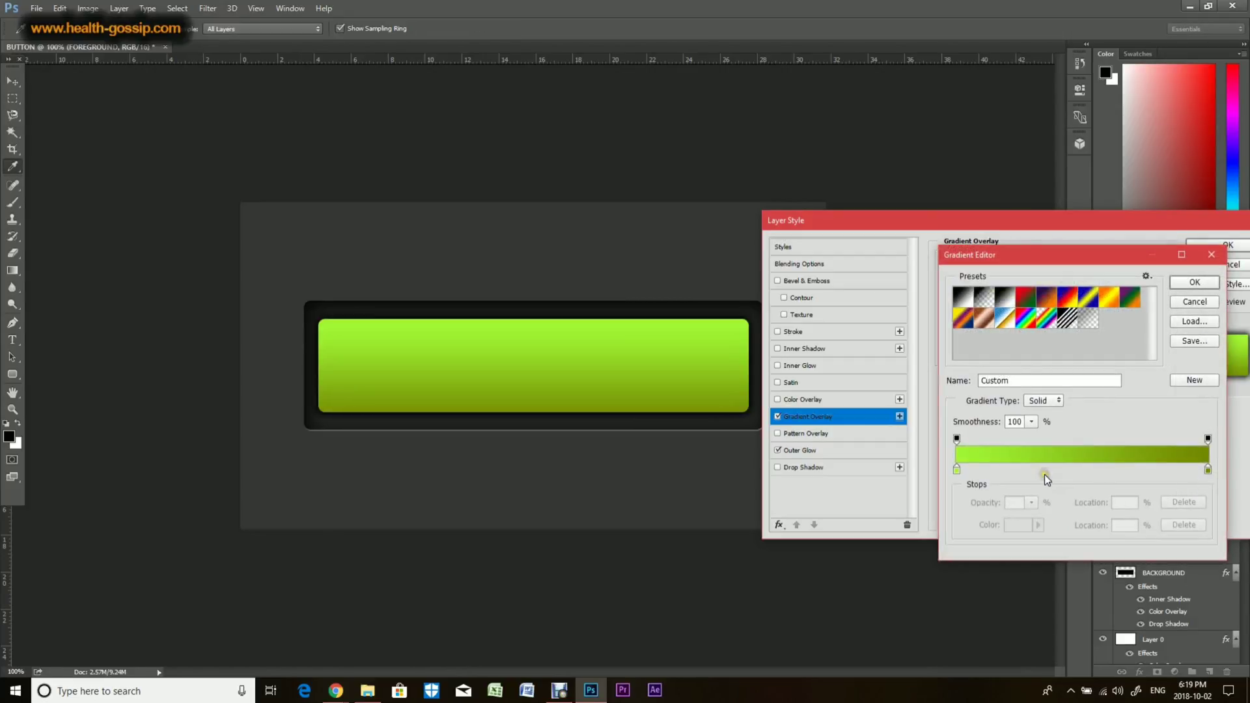
Step: Try recolouring the gradient stops to dark red 91020c and red f63737, then cancel the layer style
double_click(1208, 470)
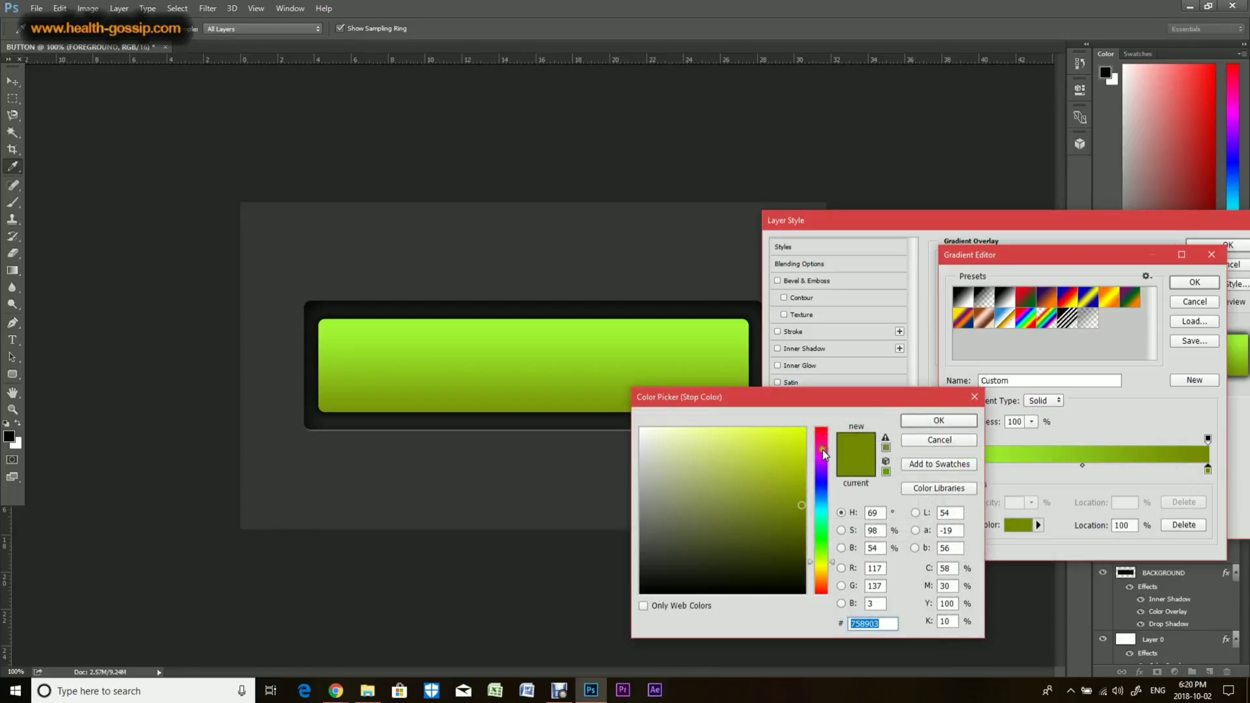
click(826, 433)
click(801, 432)
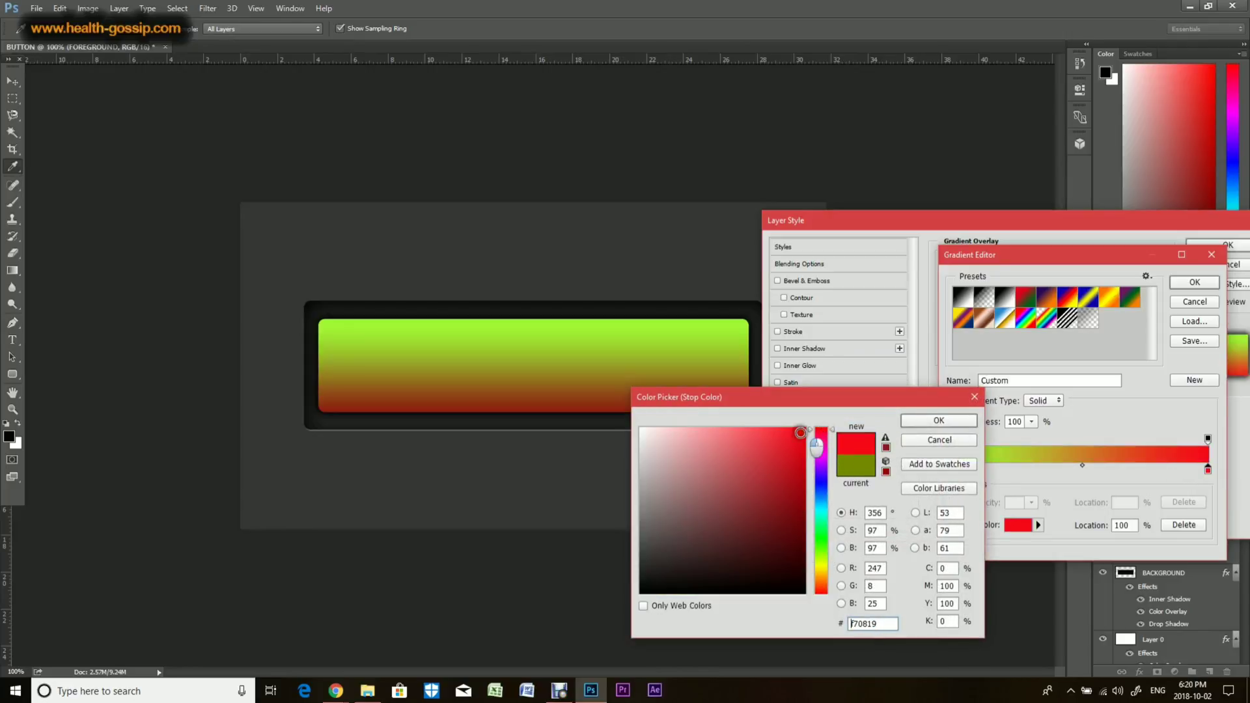
click(803, 499)
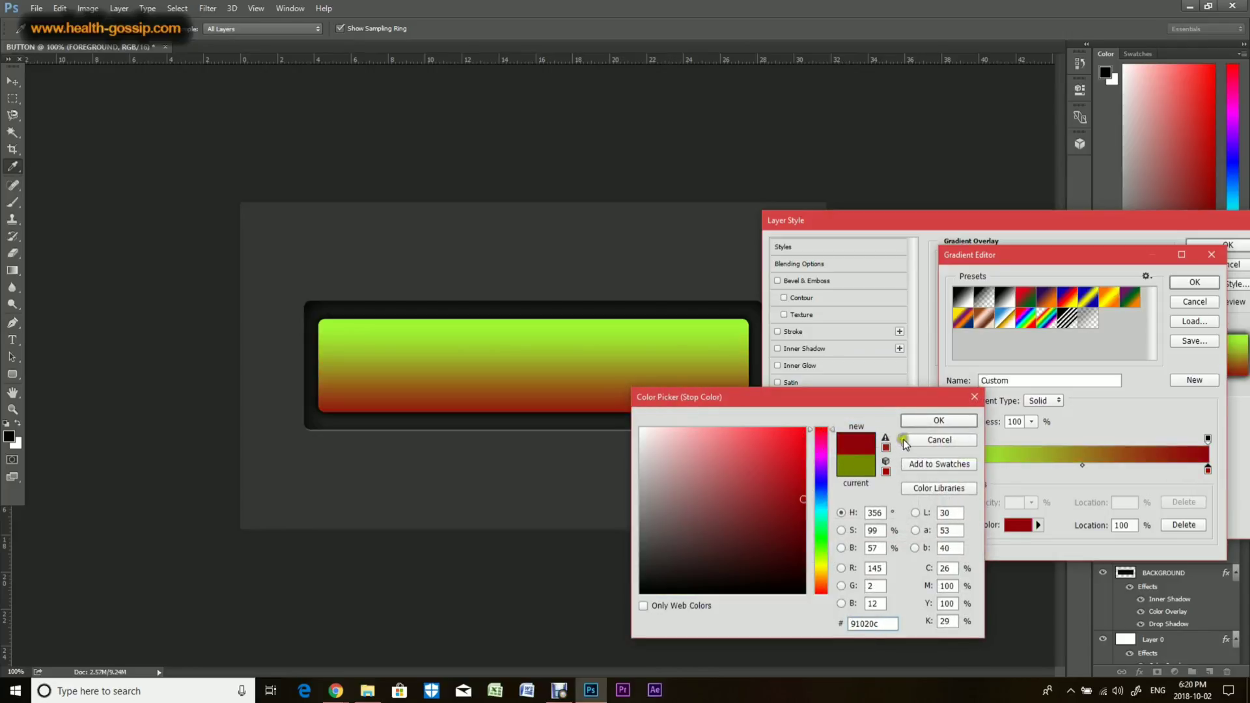
click(927, 424)
double_click(957, 469)
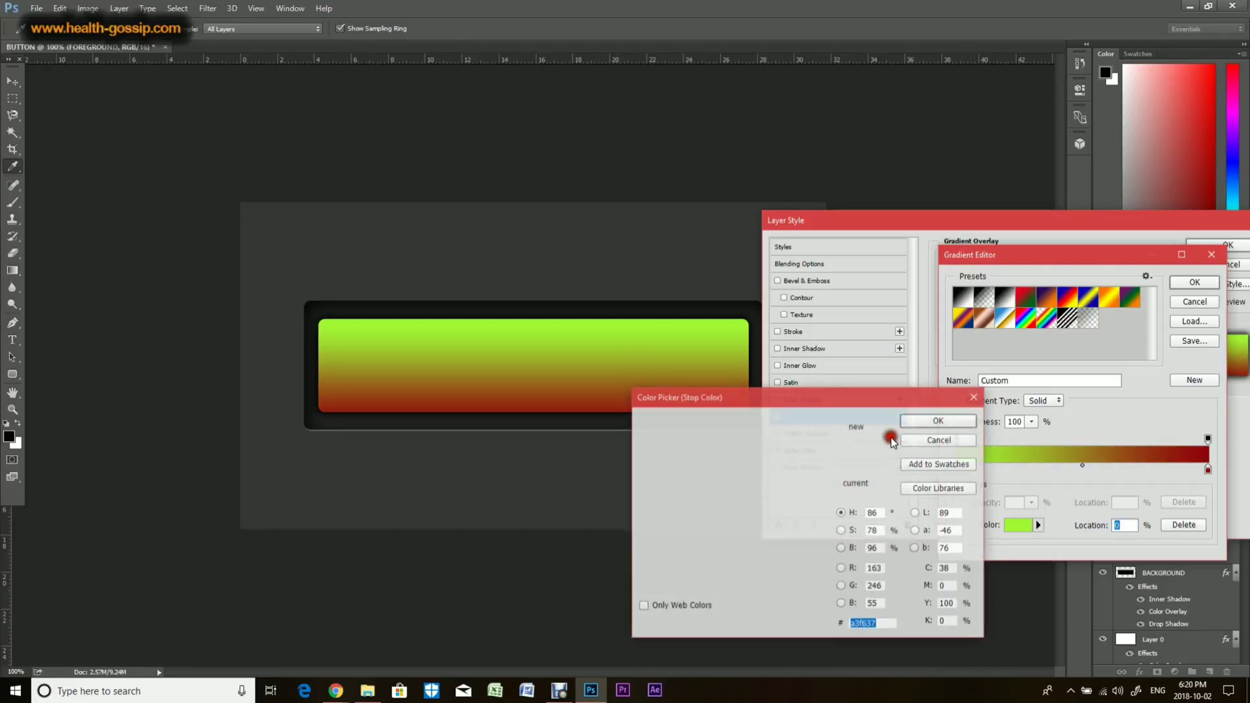
click(821, 430)
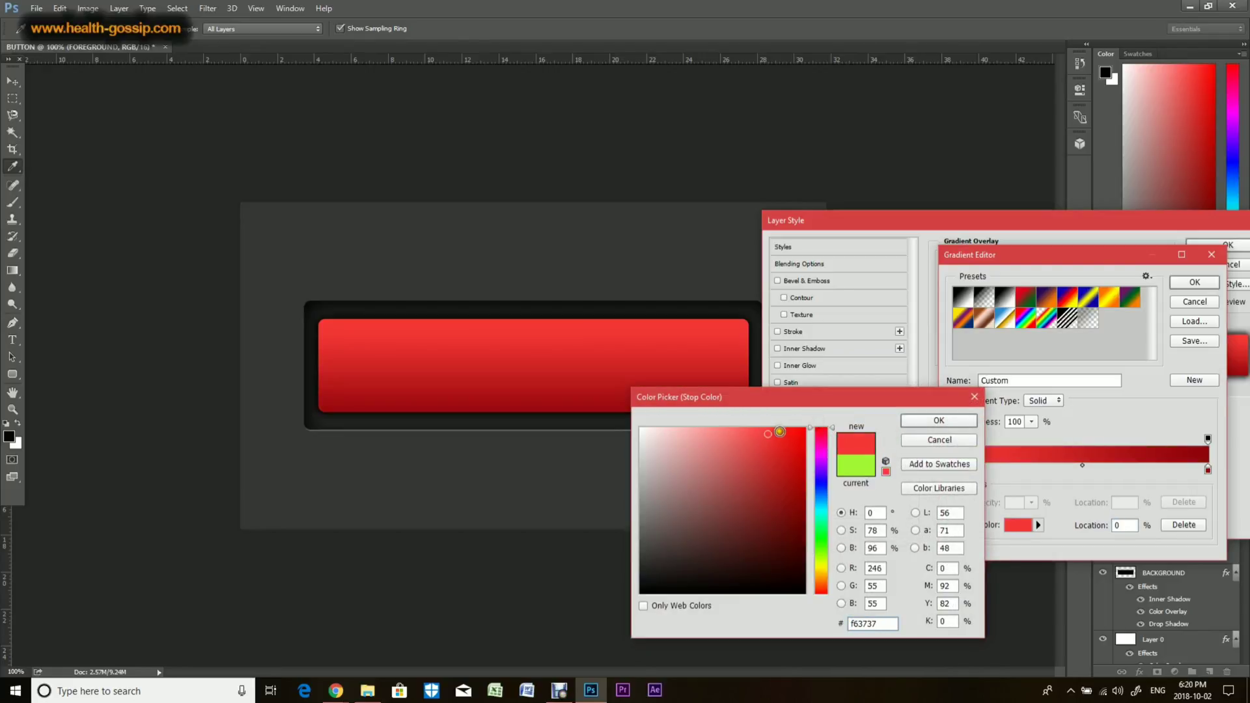
click(936, 423)
click(1192, 283)
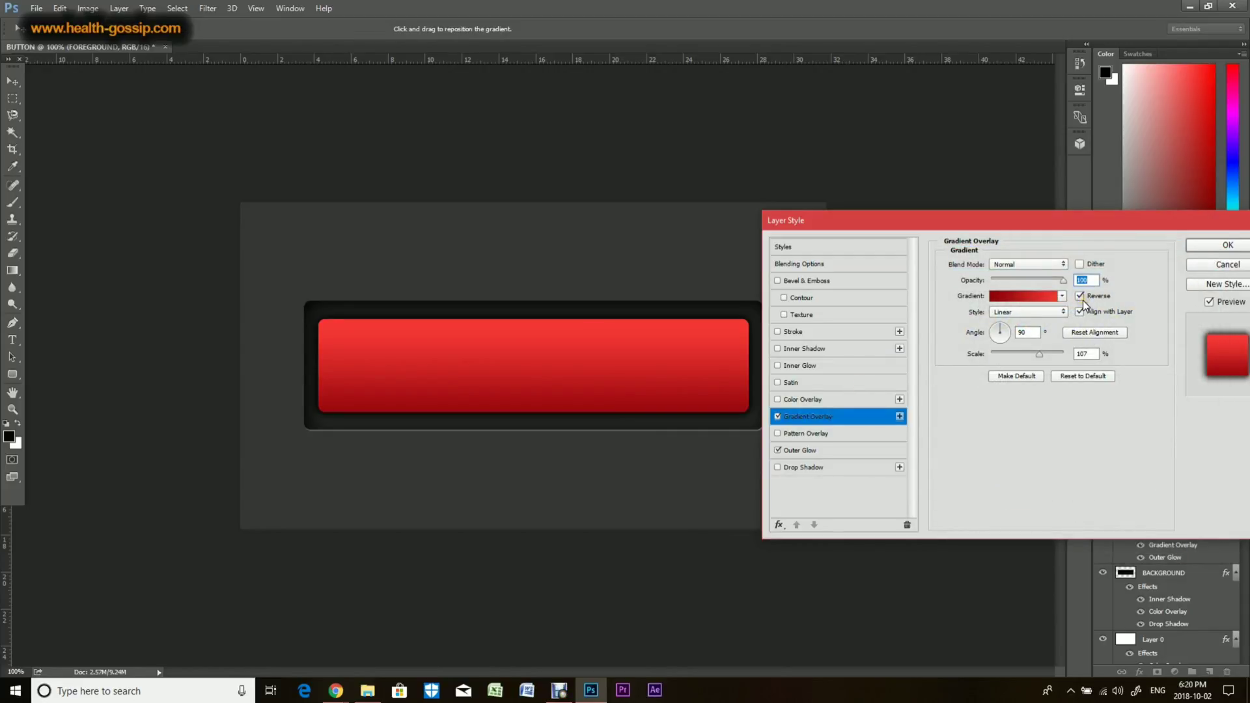
click(1215, 266)
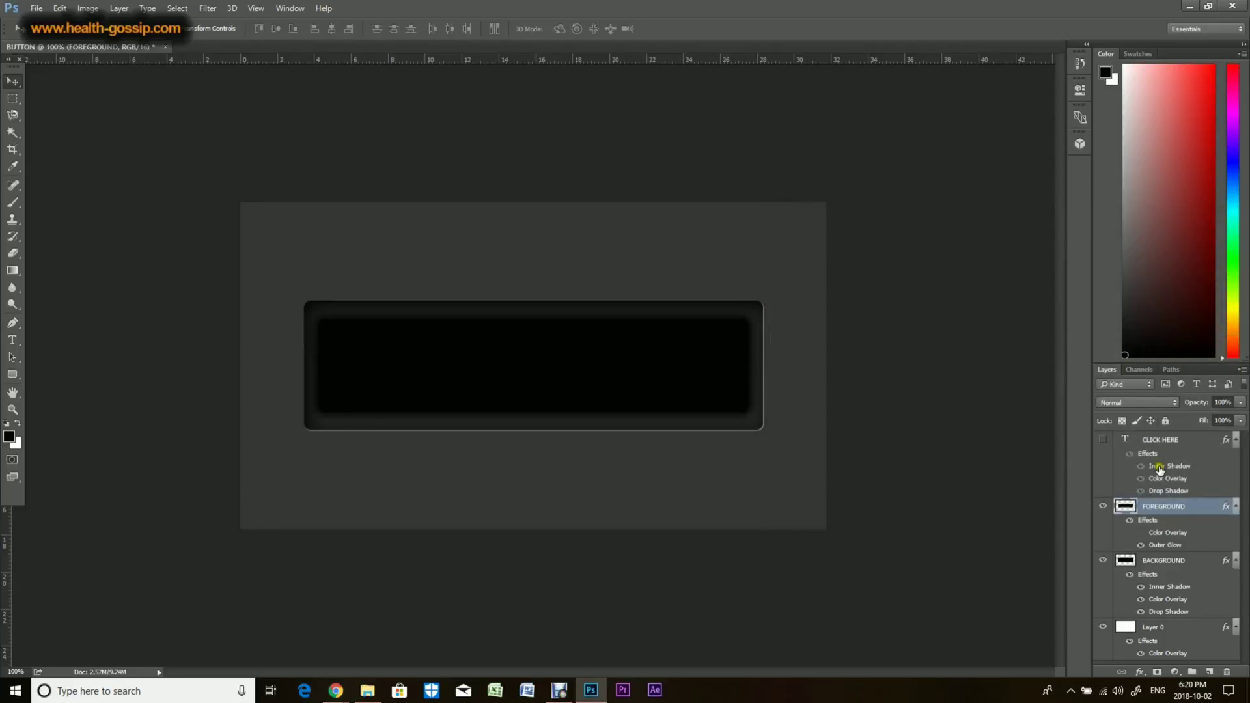
Step: Add a Gradient Overlay to the FOREGROUND layer with its left stop coloured 99f325 and a slightly reduced scale
click(1143, 669)
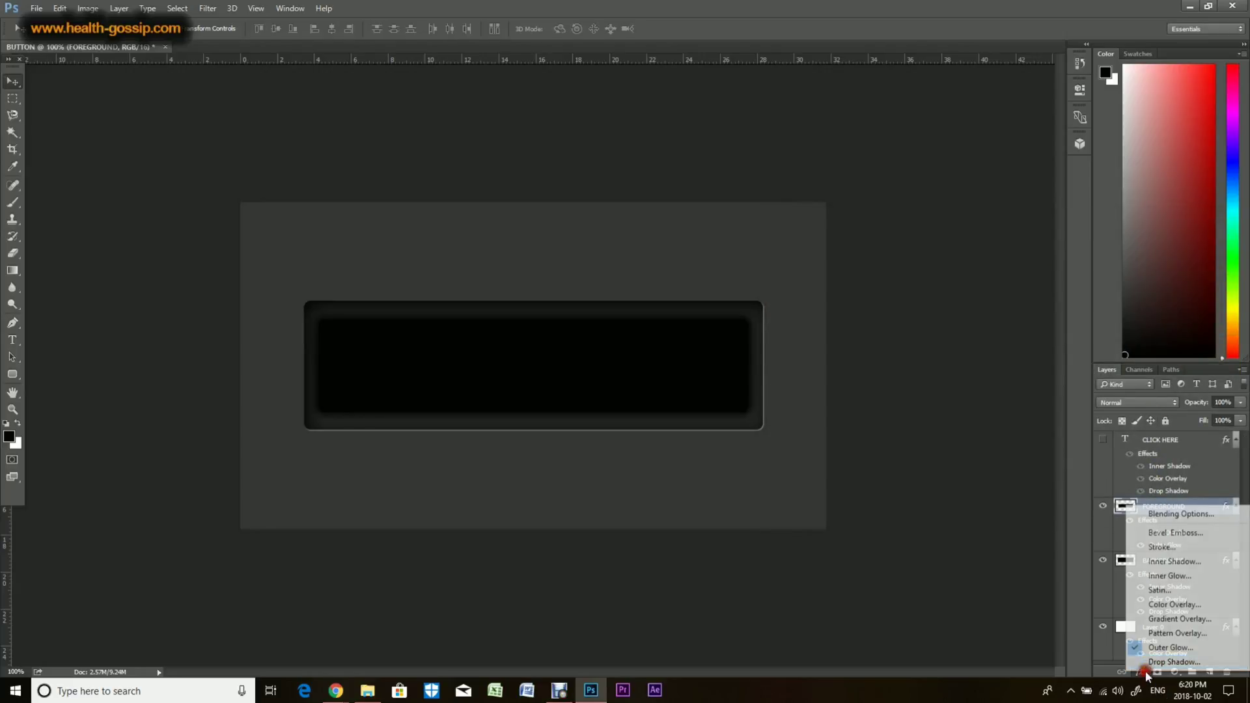
click(1162, 623)
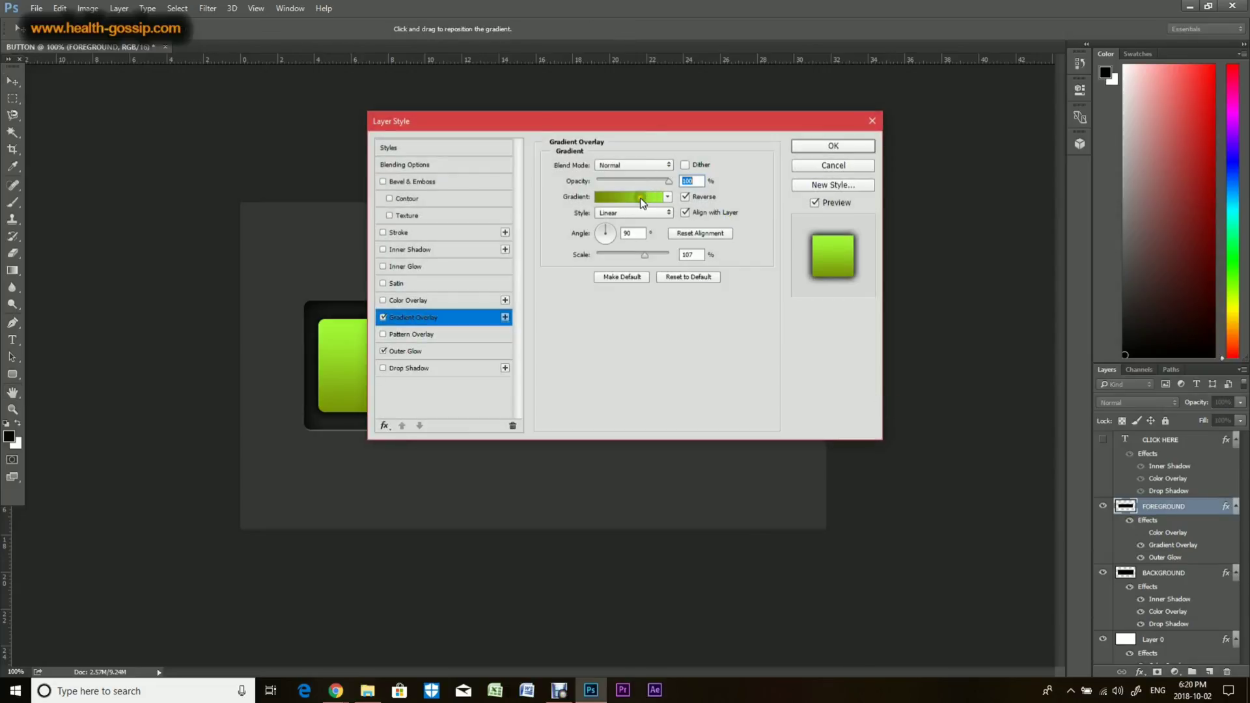
drag(682, 135, 1017, 167)
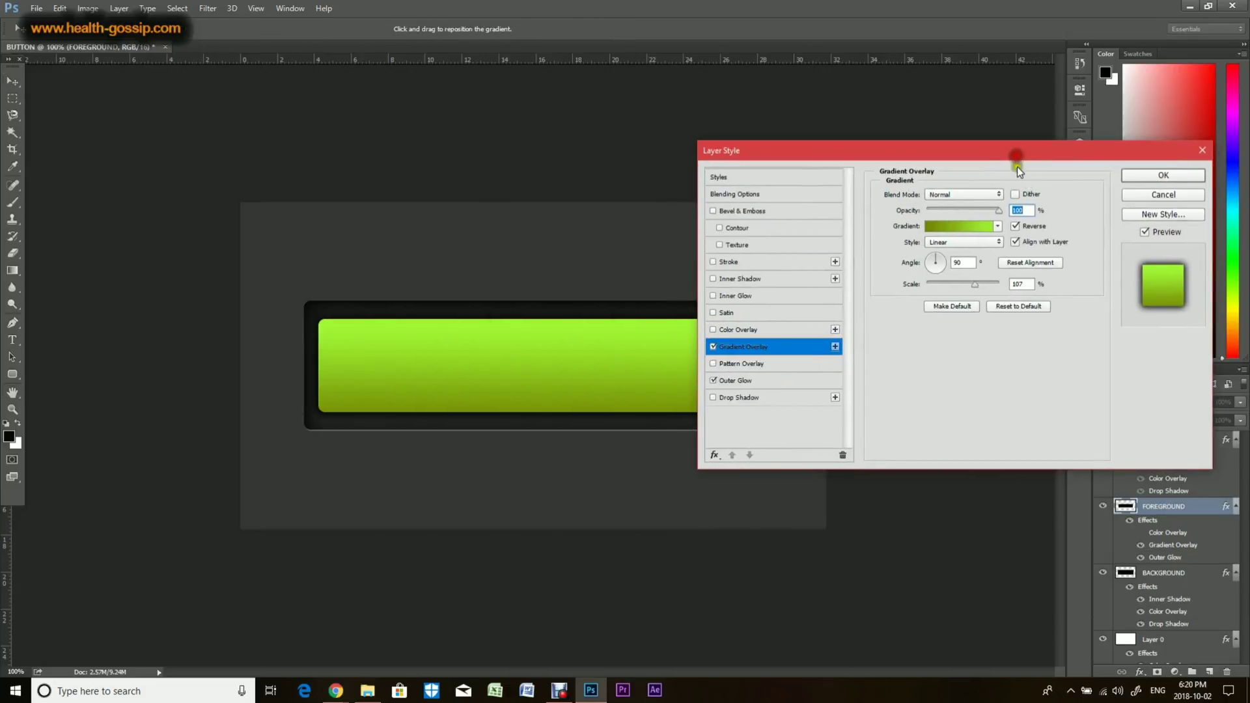
click(978, 230)
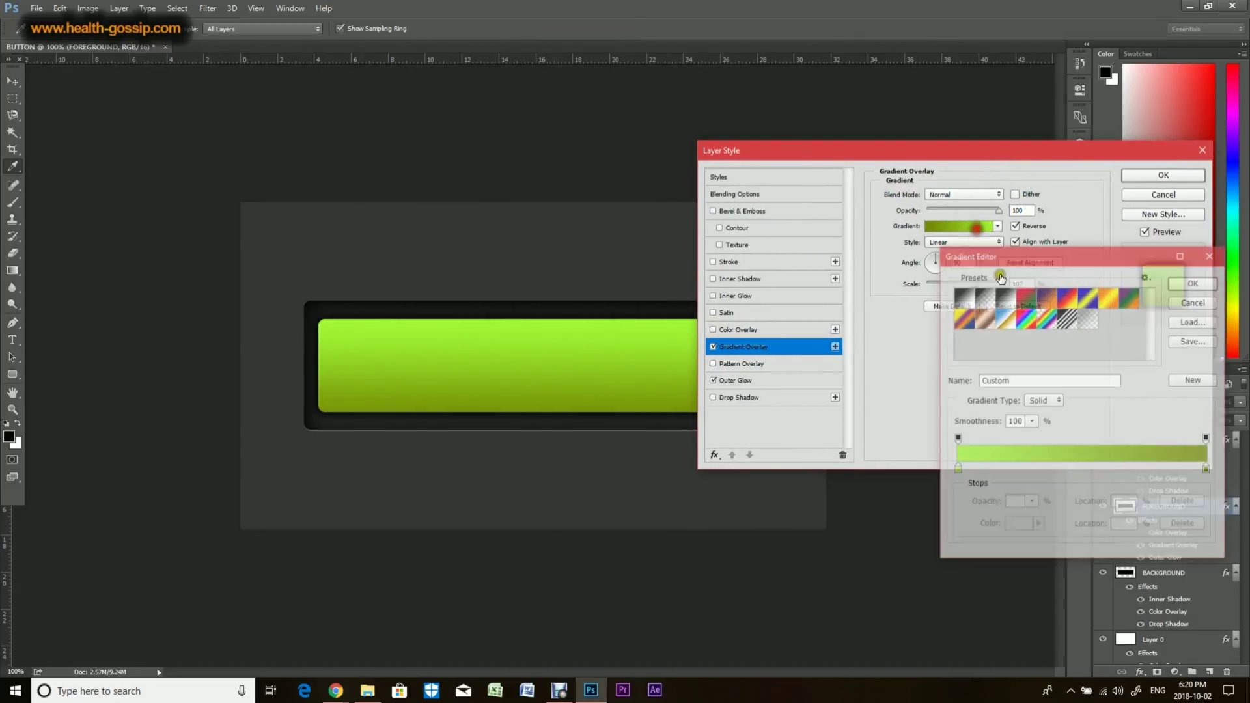
click(955, 469)
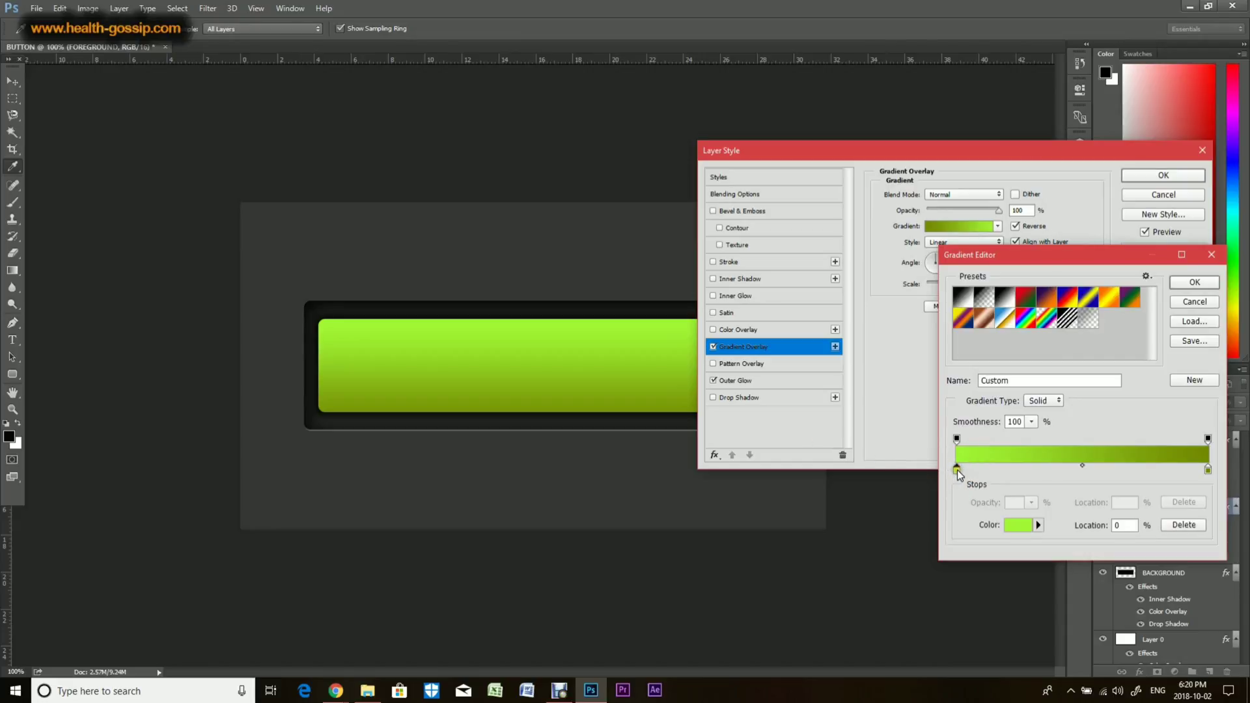
double_click(956, 470)
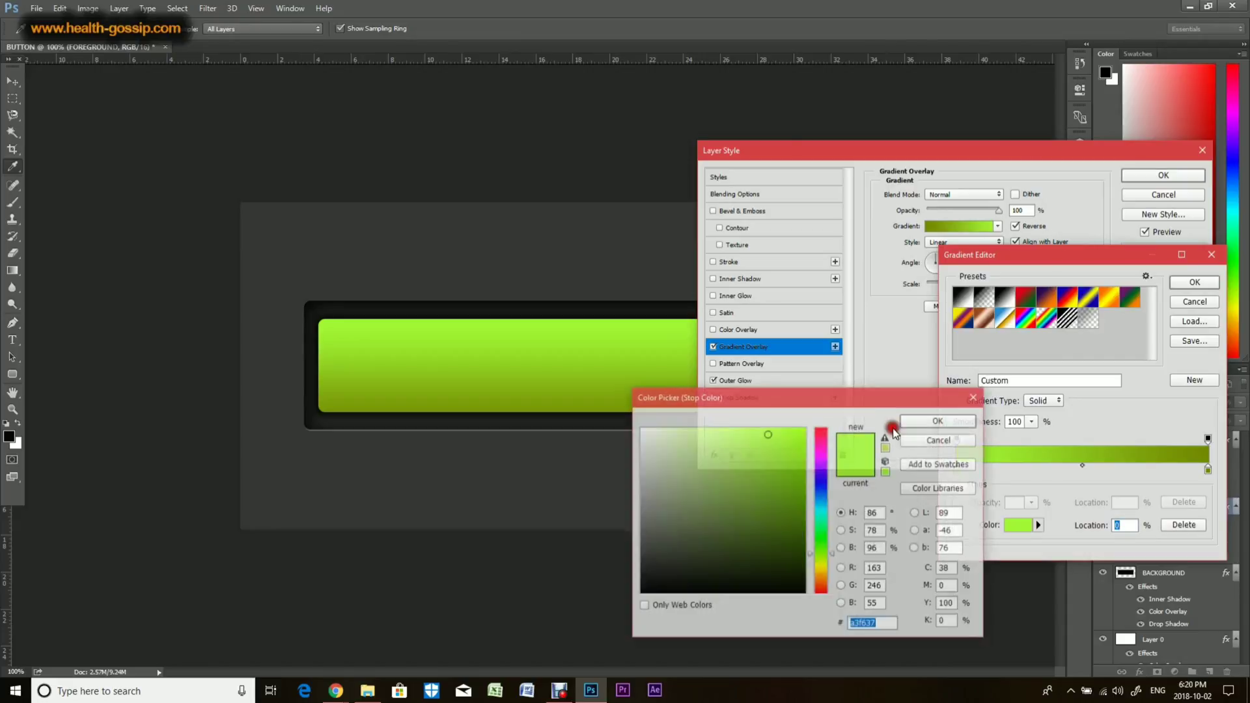
click(780, 435)
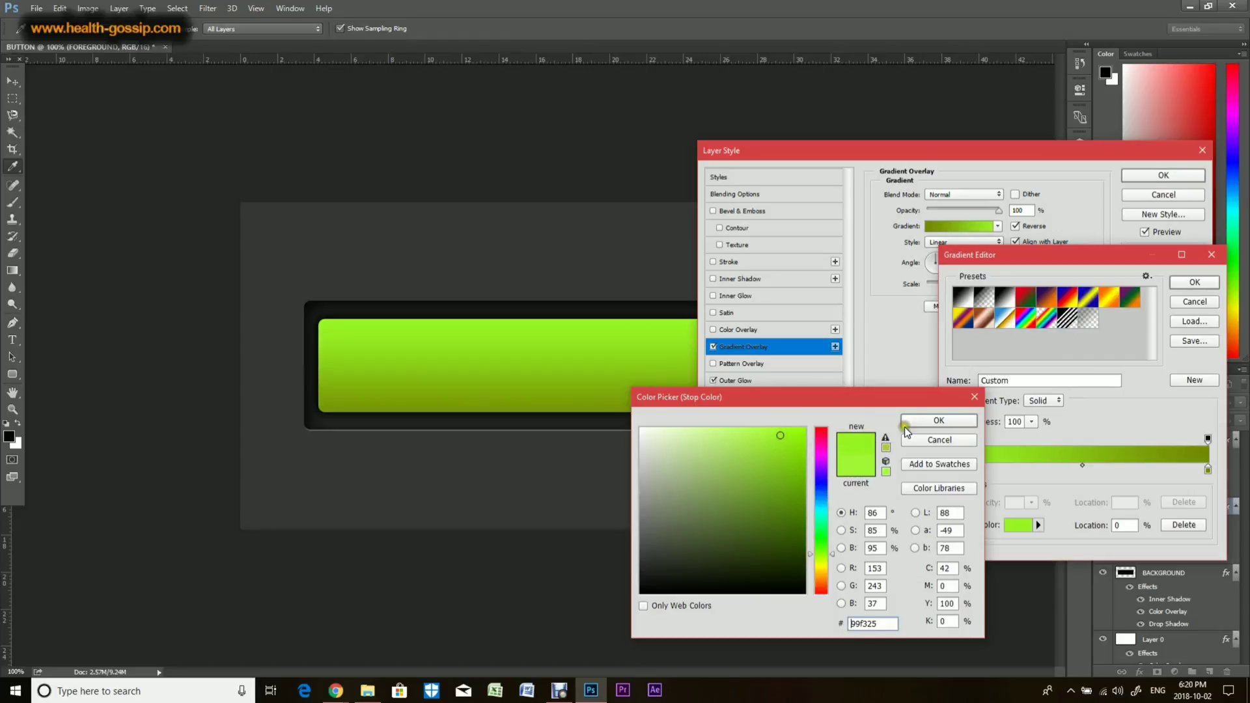
click(938, 421)
click(1199, 282)
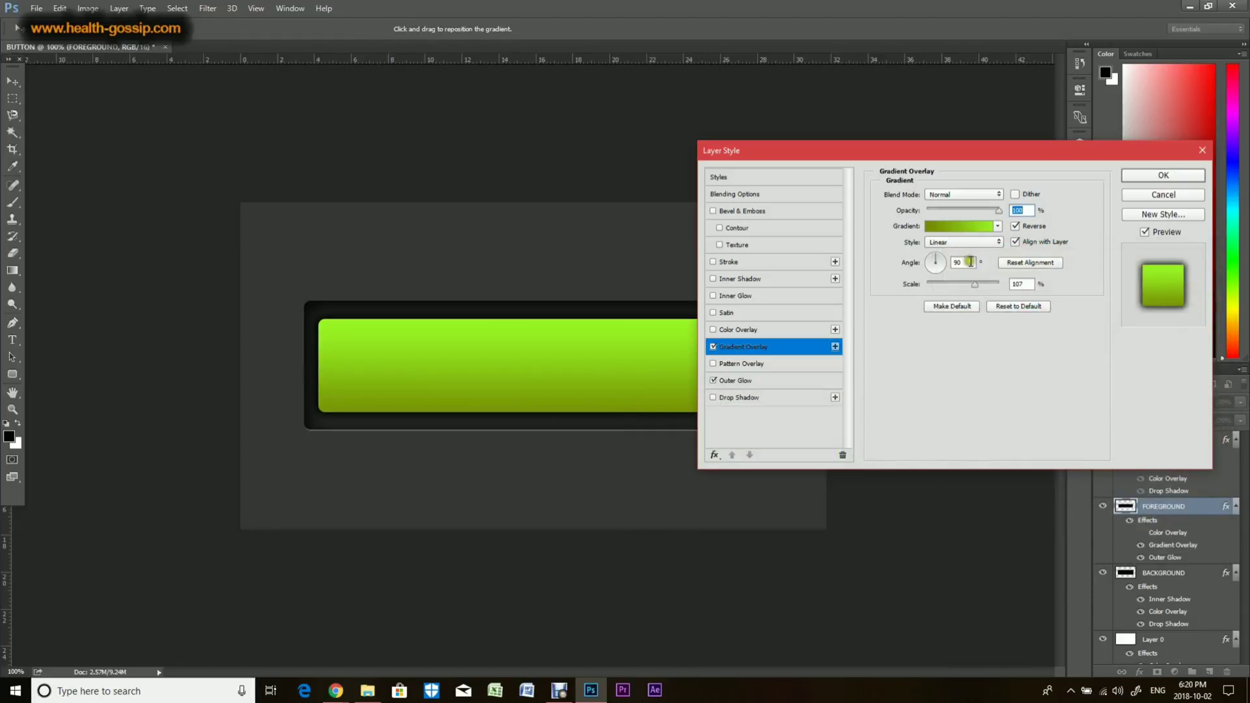
mouse_move(974, 284)
mouse_down()
mouse_move(908, 288)
mouse_move(967, 291)
mouse_up()
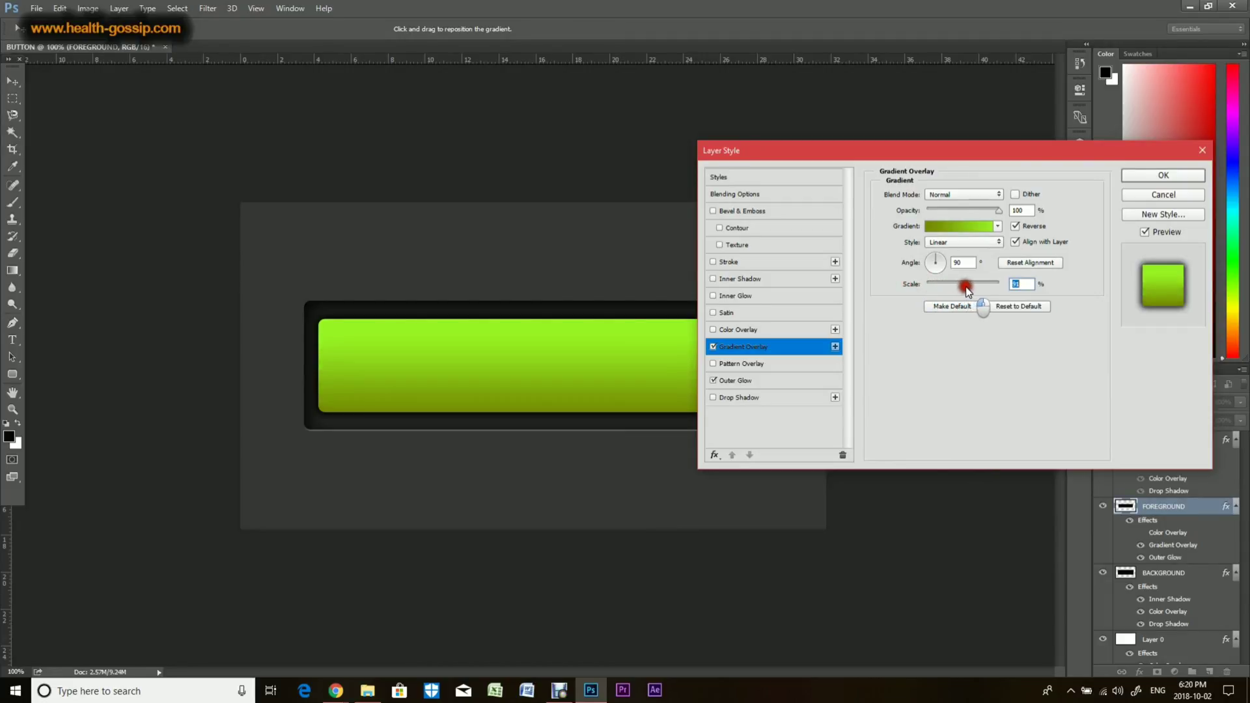
click(1176, 175)
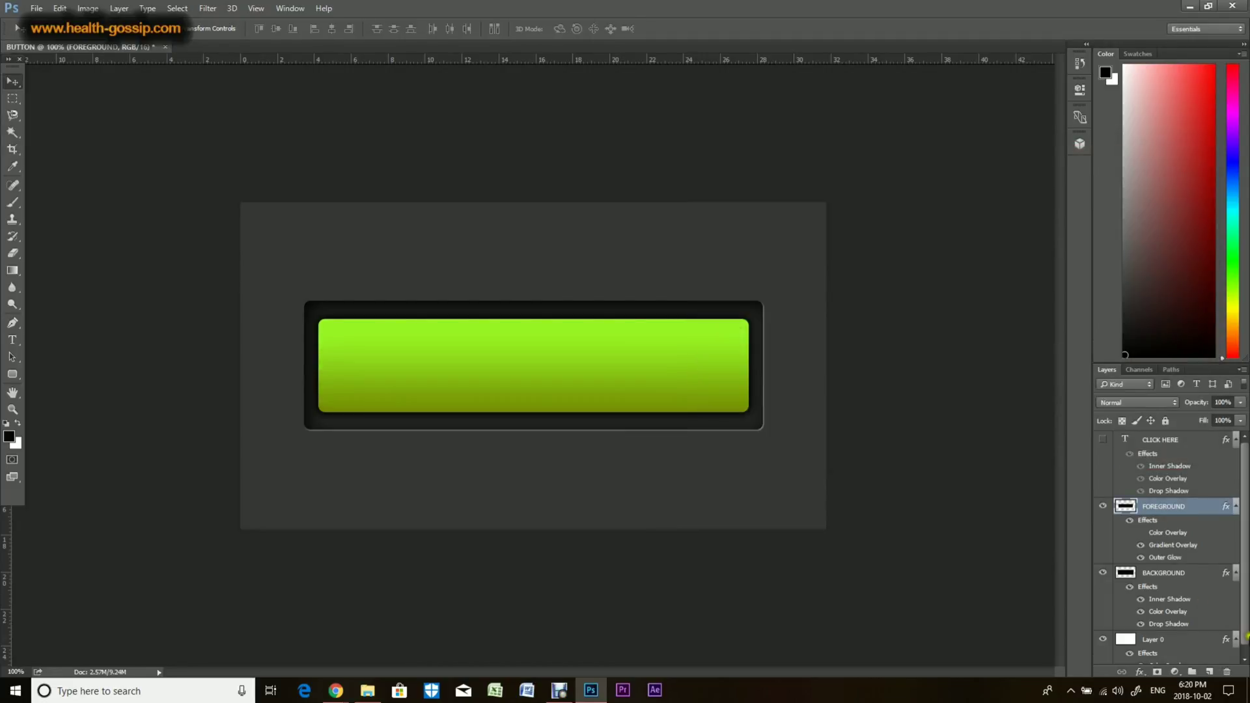
Step: Add a Bevel & Emboss effect to the FOREGROUND layer using Inner Bevel style and Chisel Hard technique
click(1099, 441)
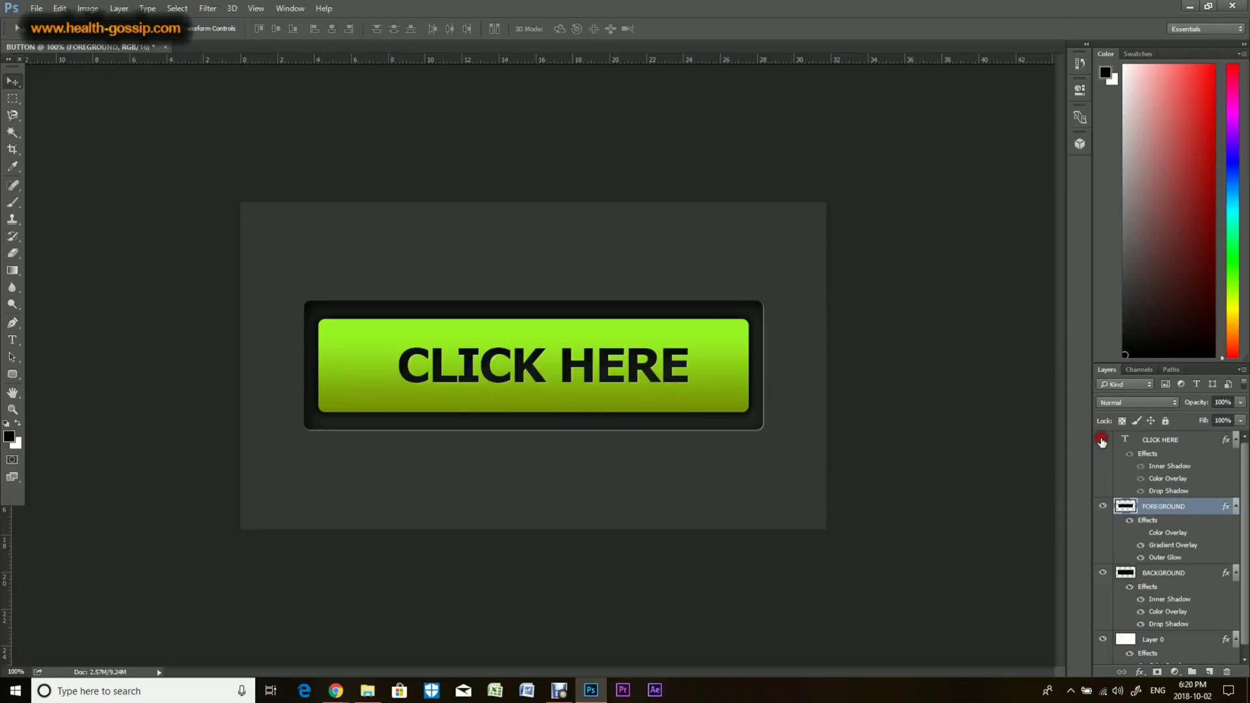
click(1101, 441)
click(1141, 672)
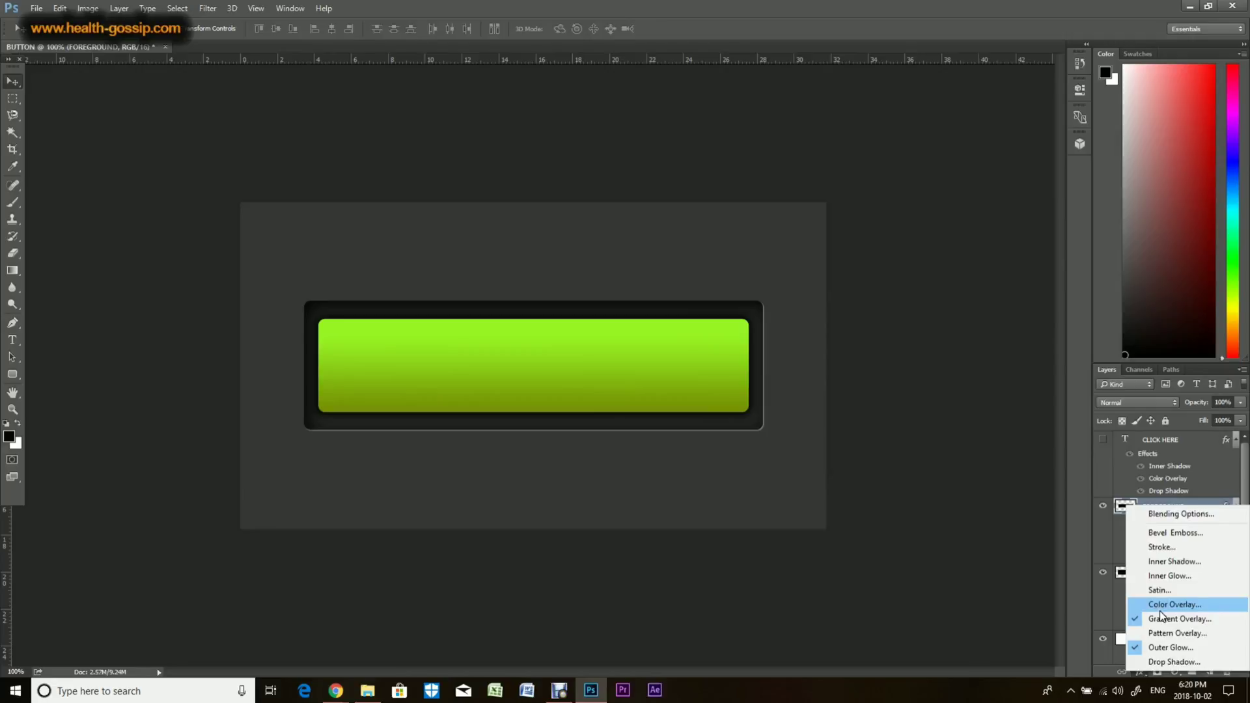
click(1178, 533)
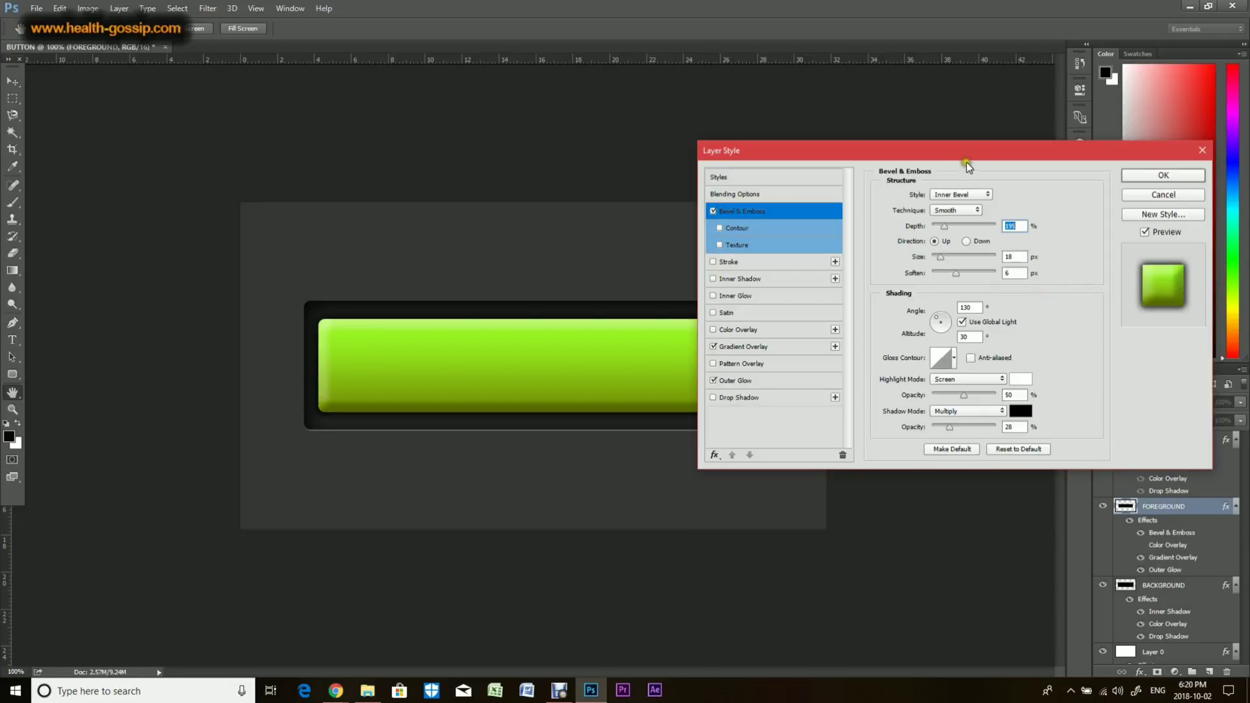
mouse_move(969, 160)
mouse_down()
mouse_move(1005, 196)
mouse_move(1043, 208)
mouse_up()
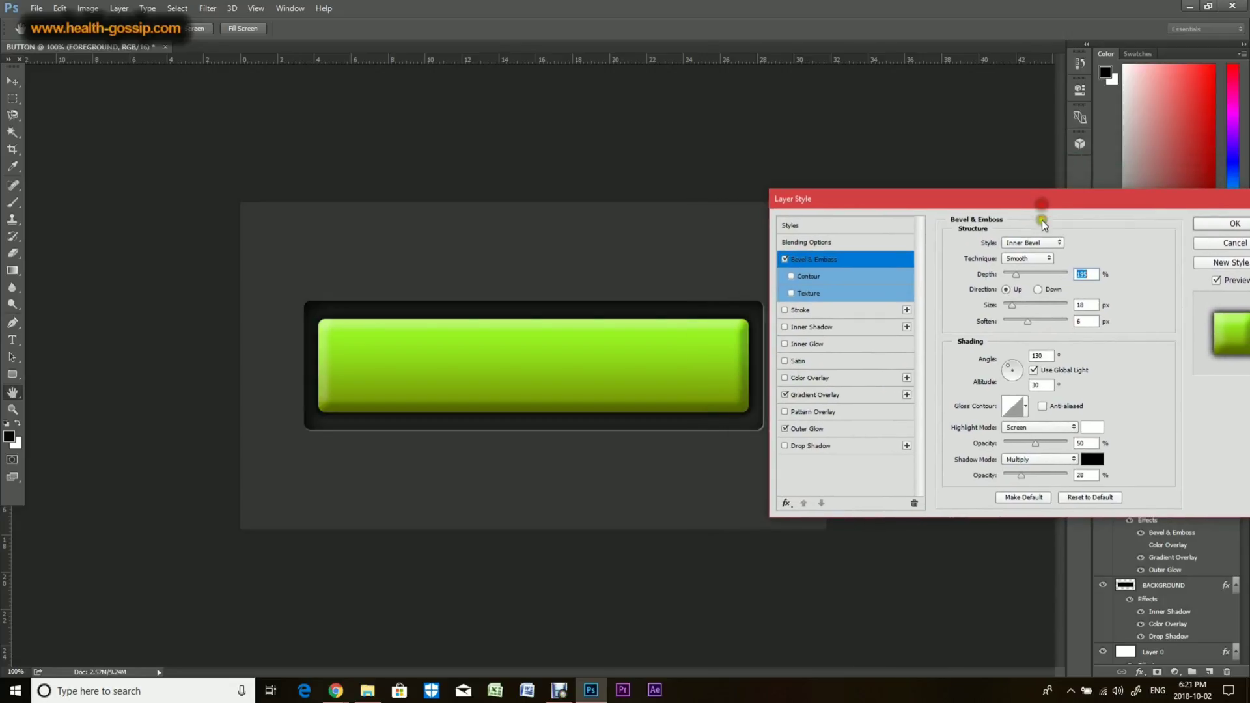
click(1034, 243)
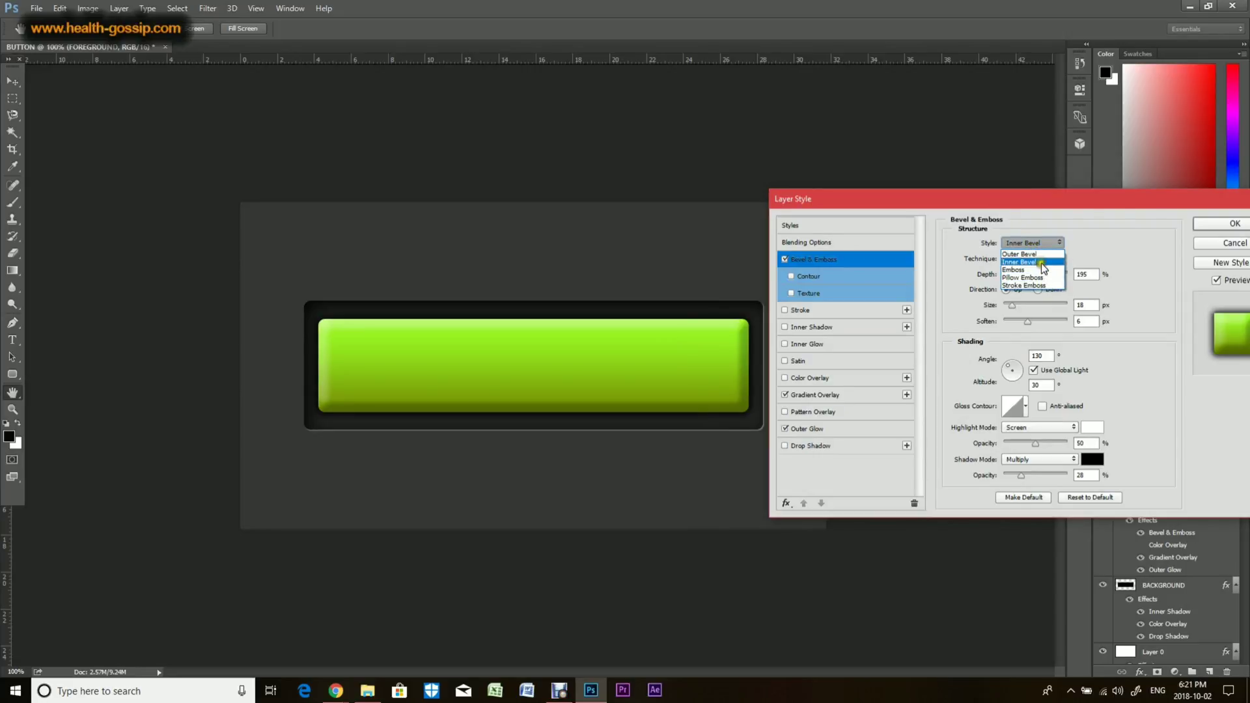
click(1112, 239)
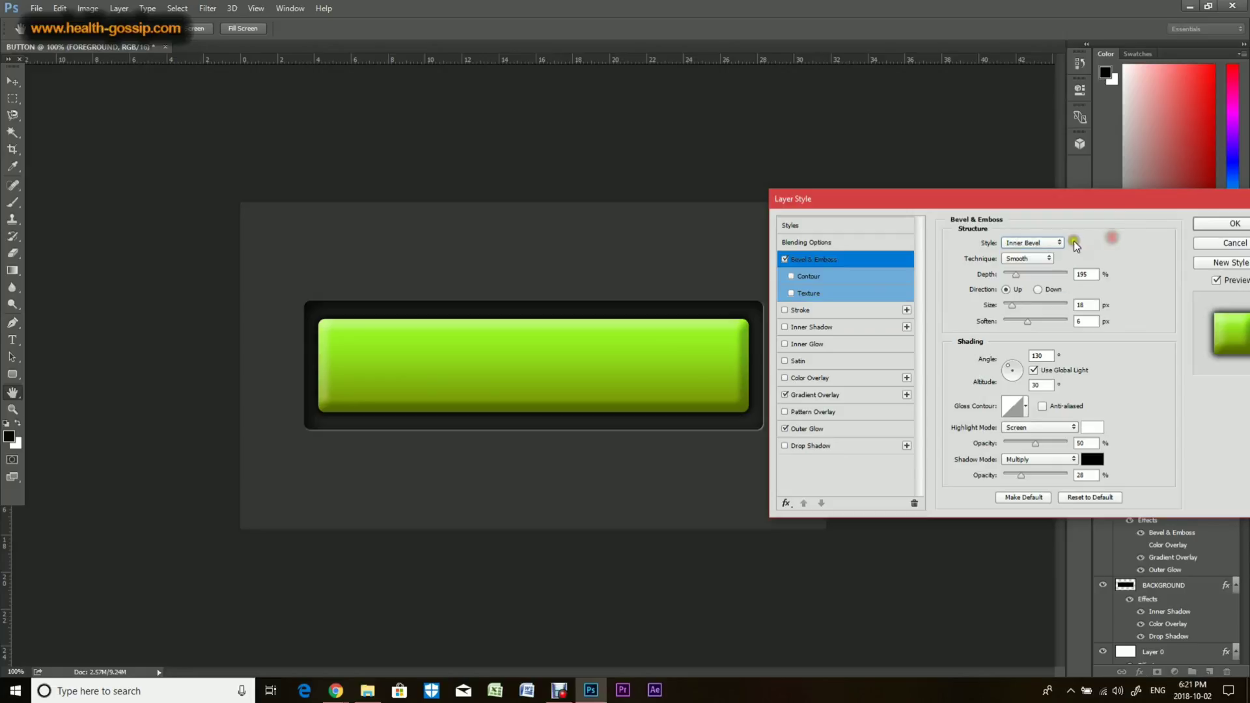
click(1036, 258)
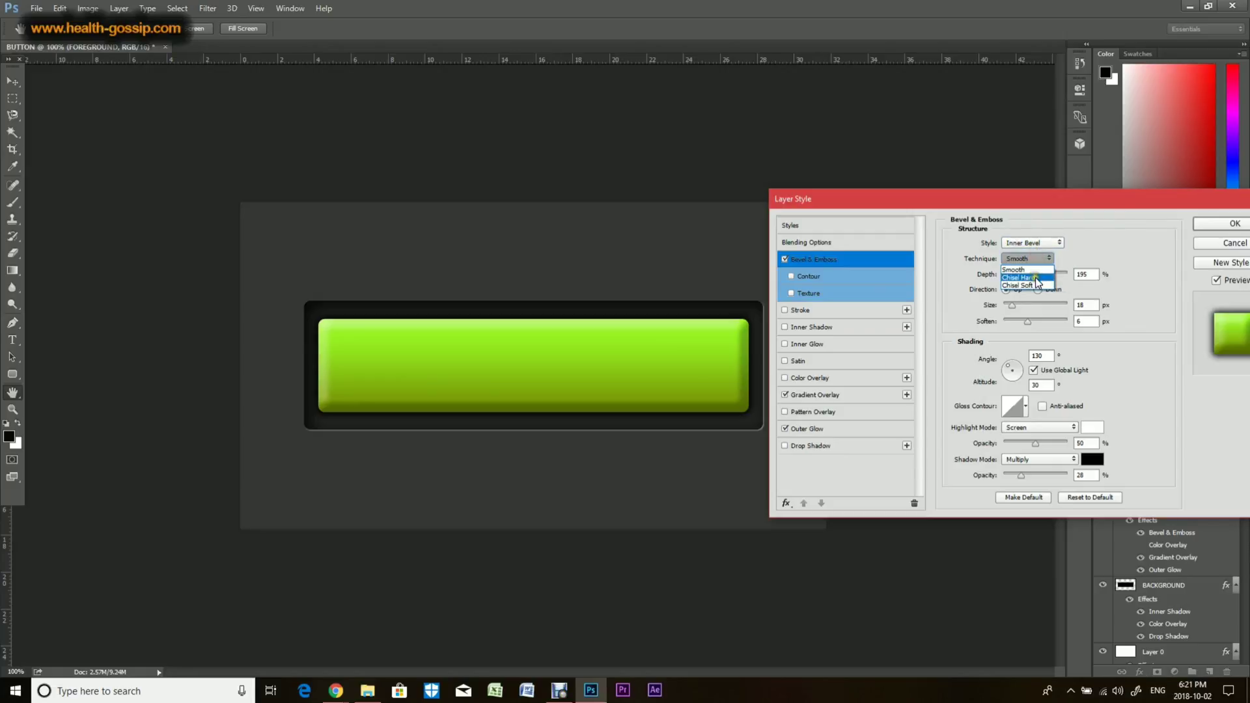
click(1036, 278)
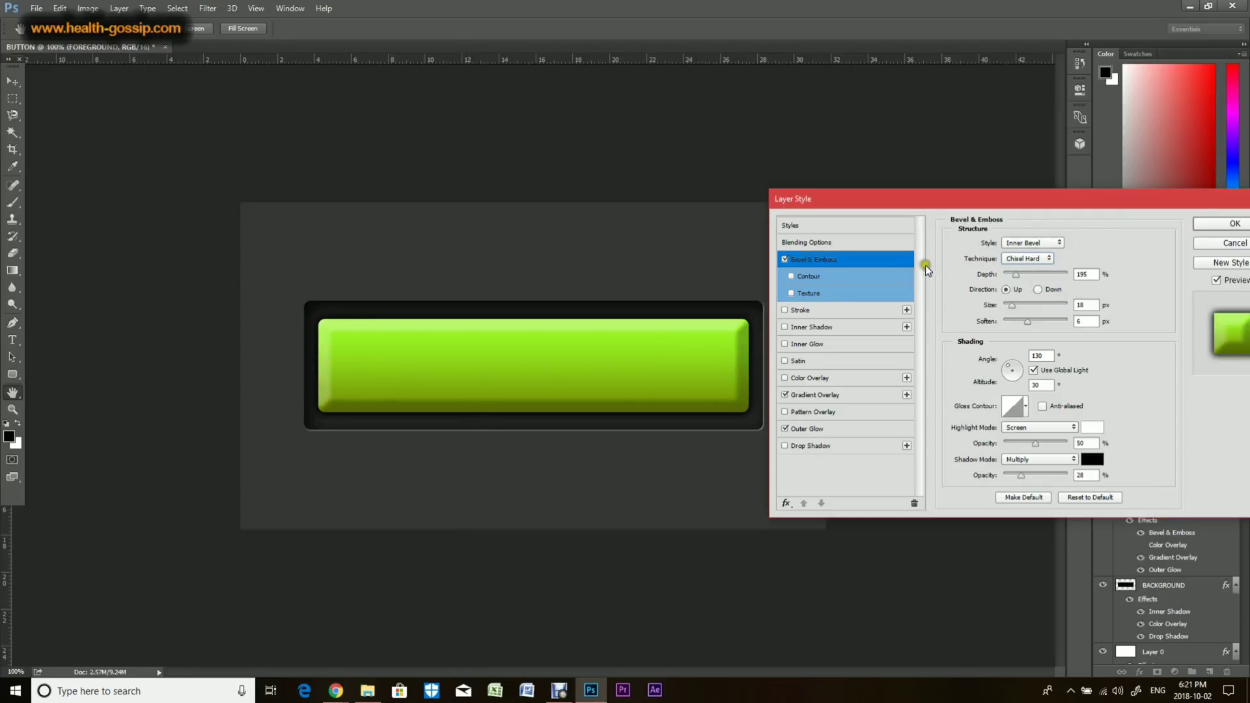
Step: Change the Bevel & Emboss technique to Smooth with depth 337% and soften 9 px, confirm, and show the CLICK HERE layer
click(1027, 262)
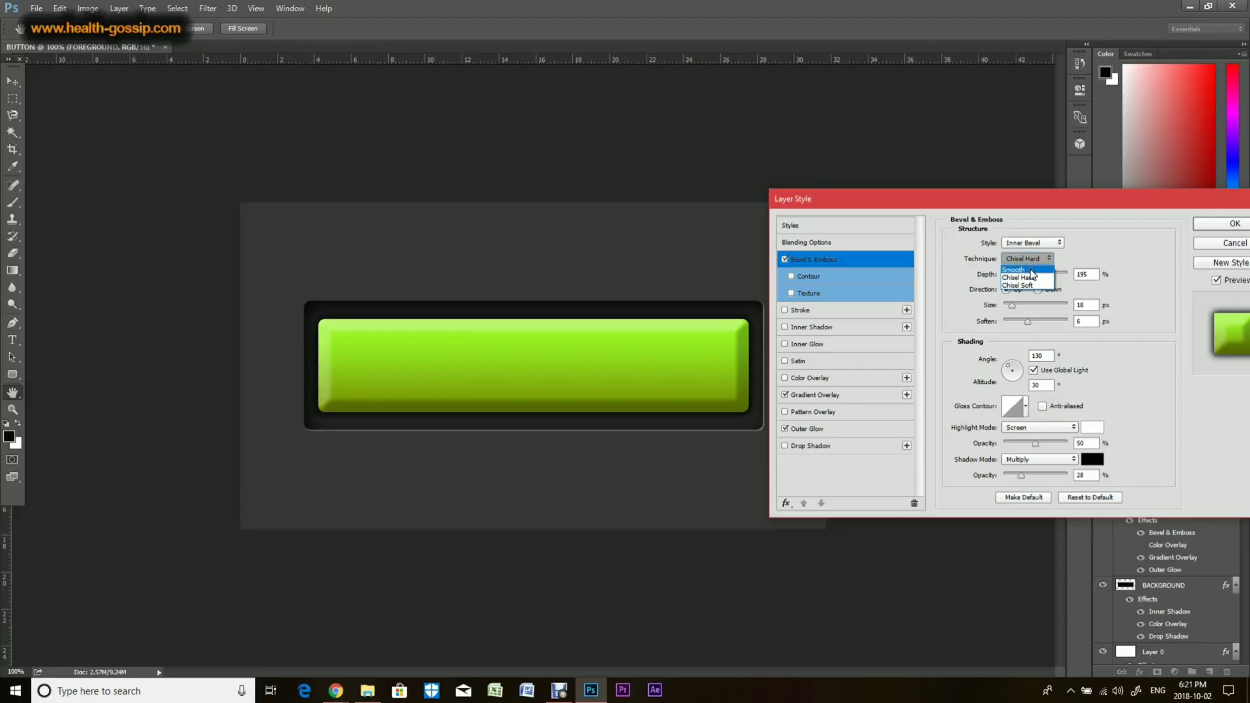
click(1029, 285)
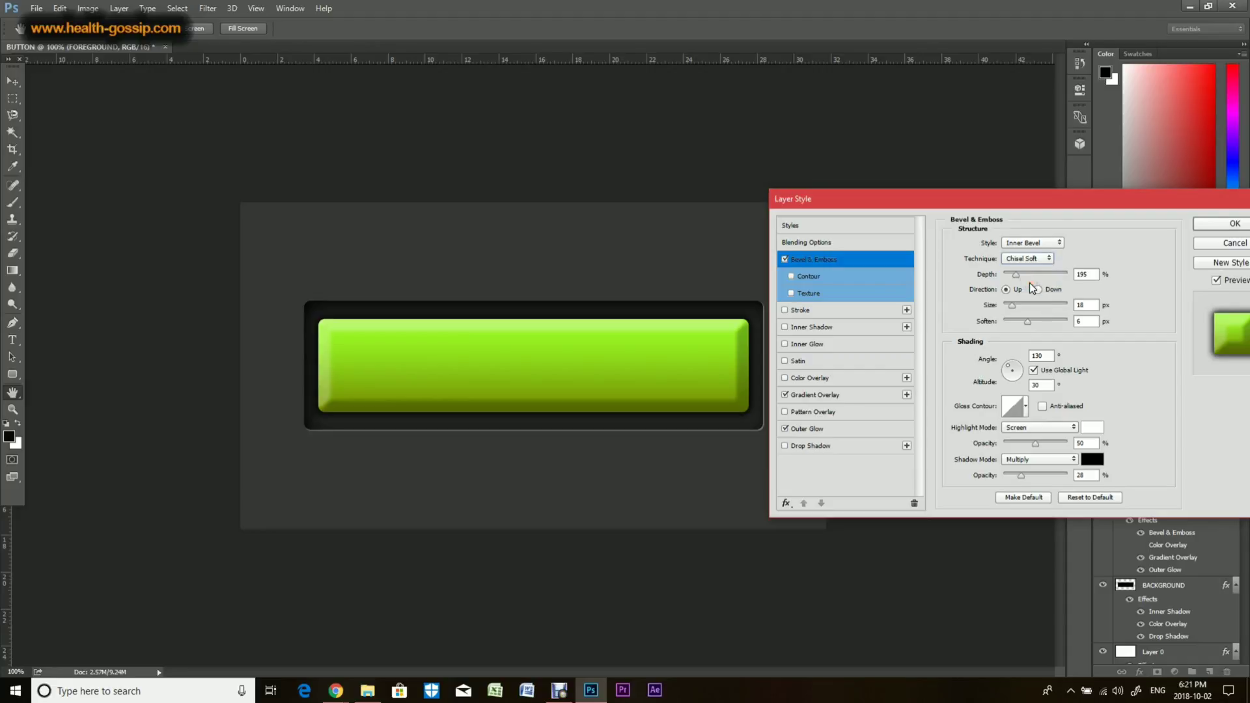
click(1037, 260)
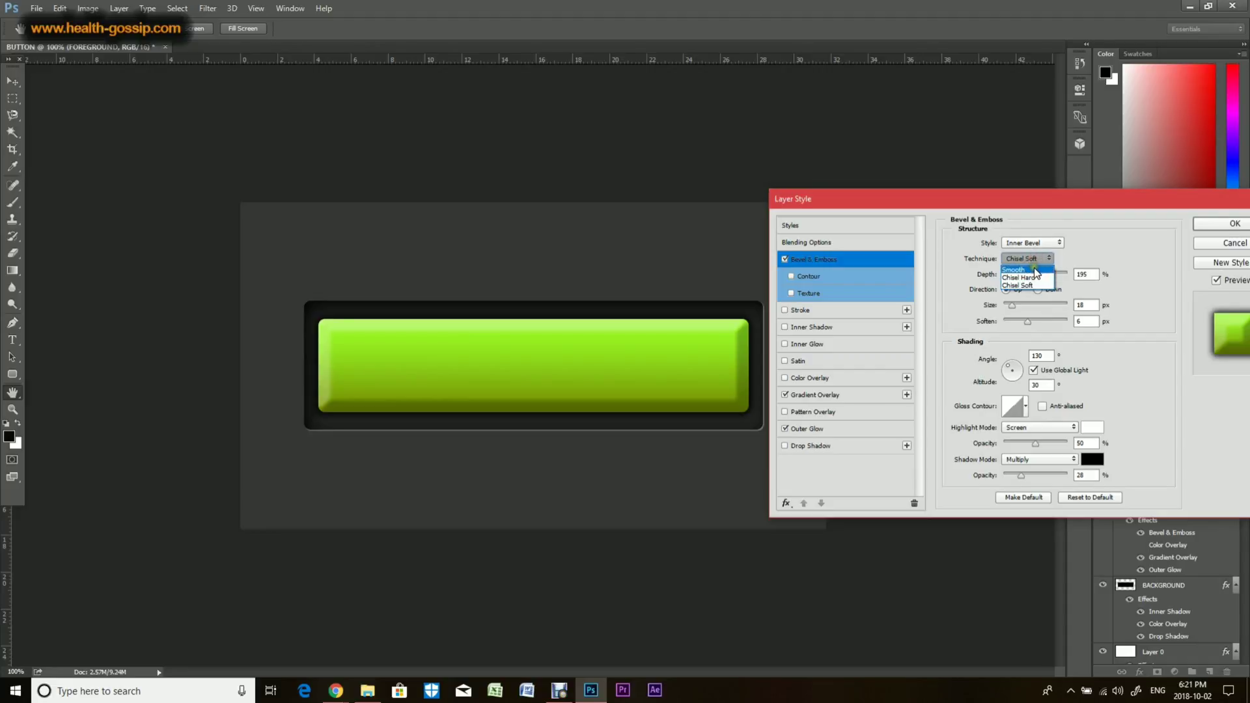
click(1036, 271)
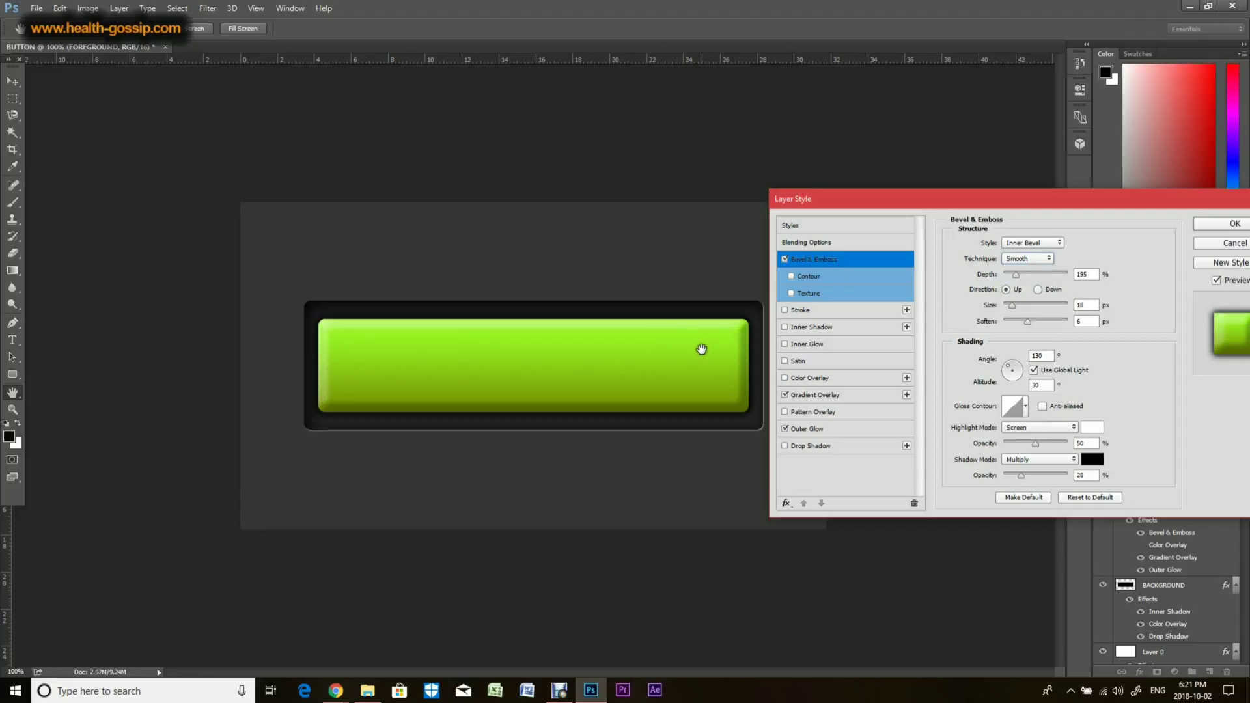
drag(1016, 274, 1012, 306)
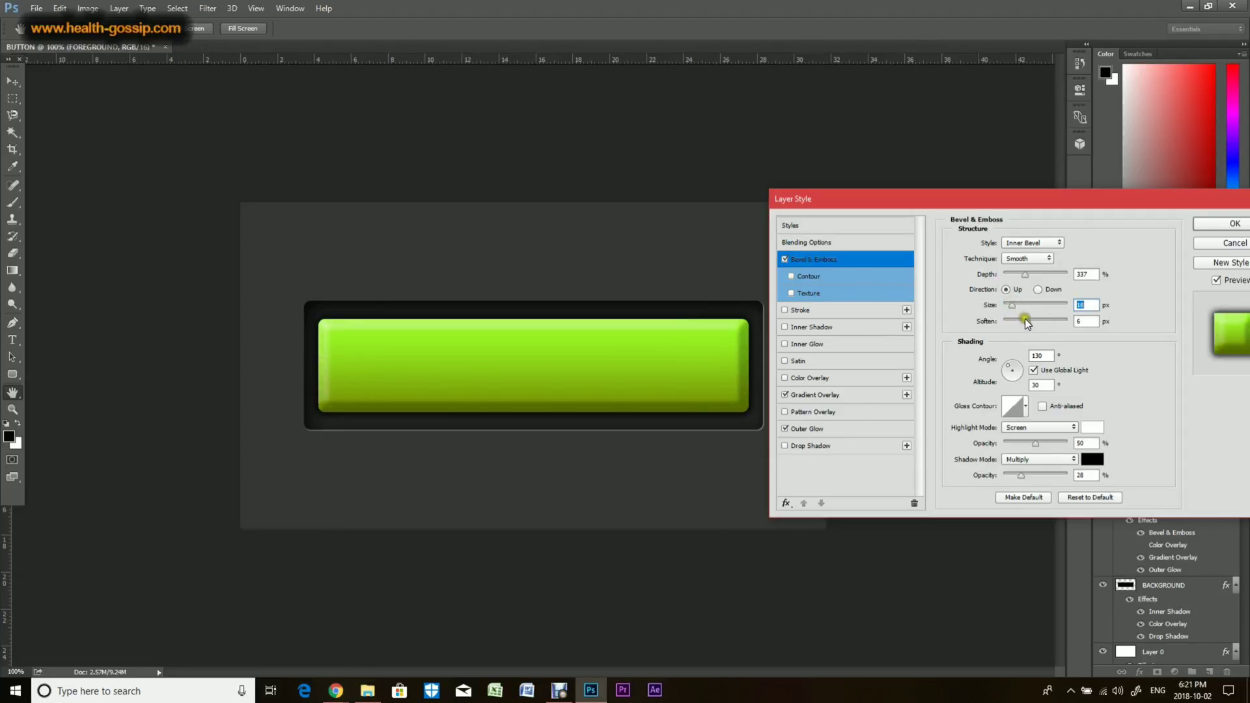
drag(1027, 320, 1037, 322)
mouse_move(1025, 478)
mouse_down()
mouse_move(1066, 473)
mouse_move(1020, 480)
mouse_up()
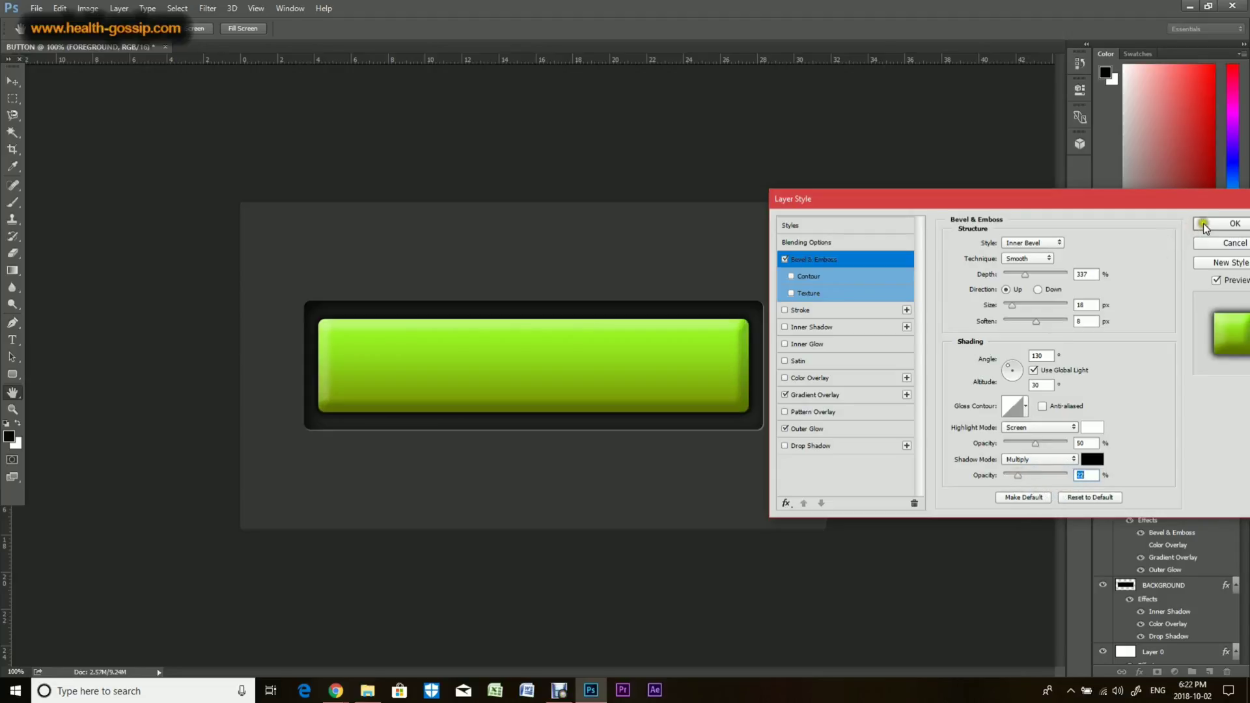
click(1234, 223)
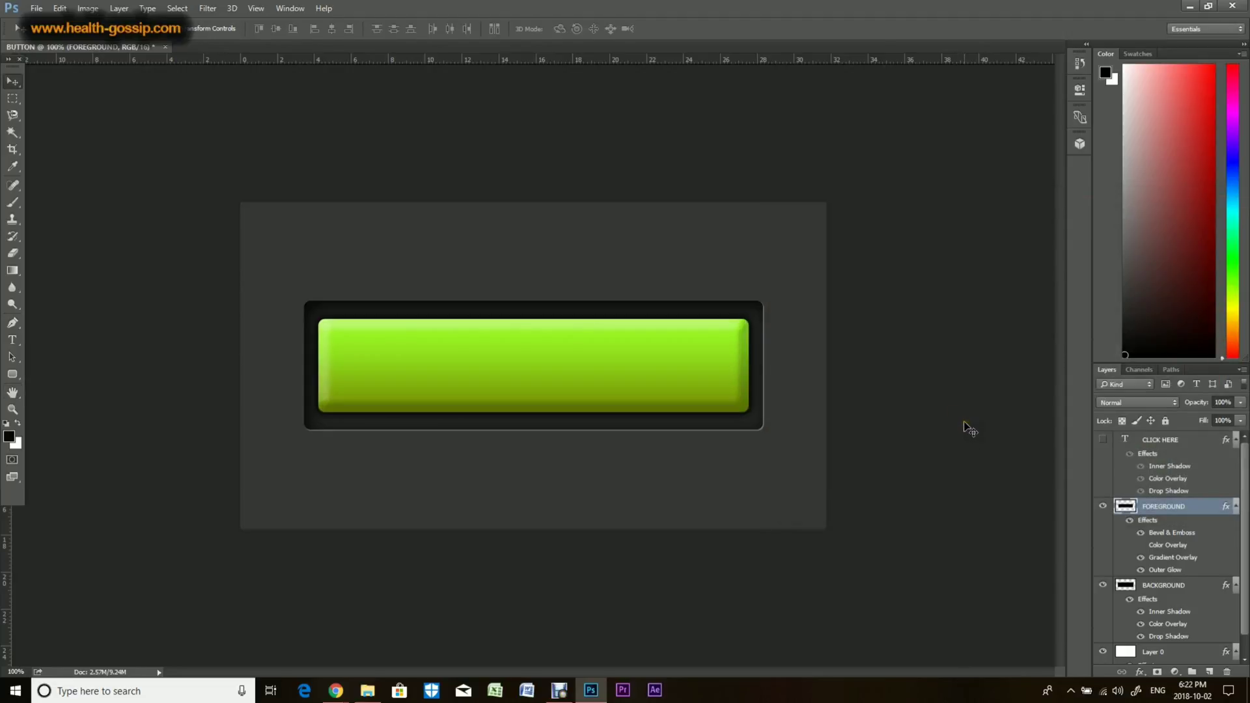
click(1102, 440)
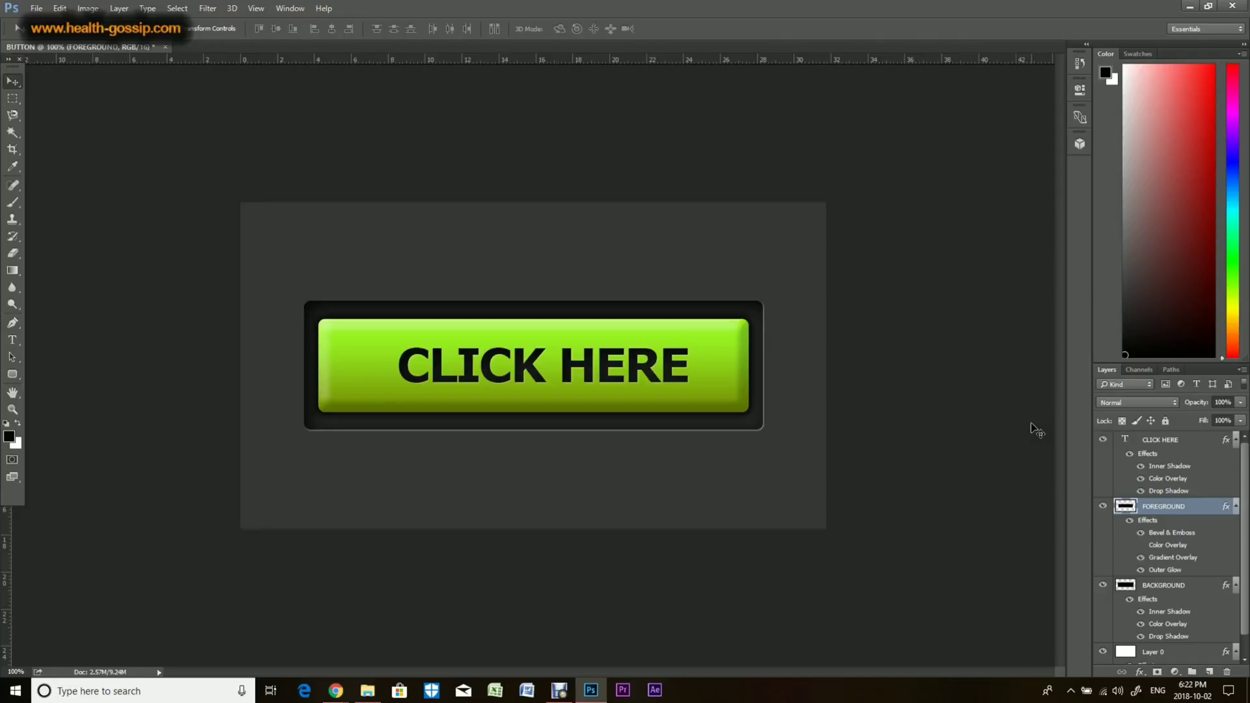
Step: Open the wooden background image from the button desing folder in Photoshop, then return to the BUTTON document
click(368, 690)
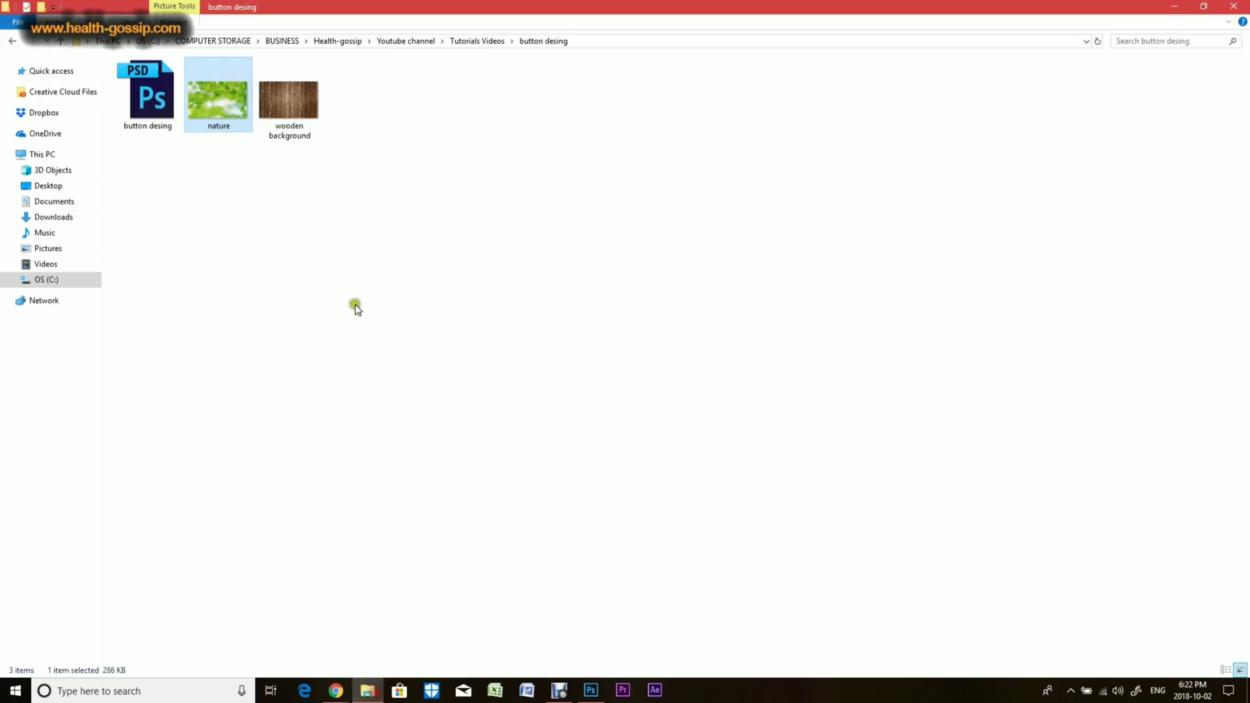
click(270, 103)
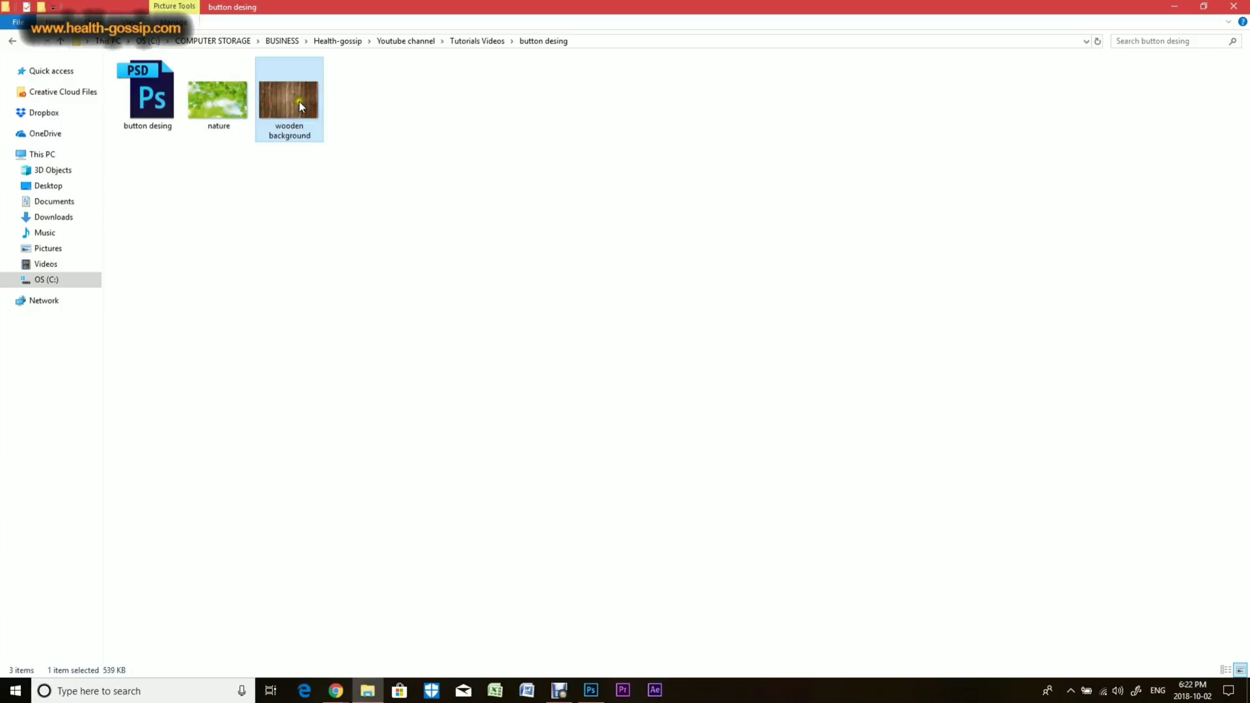
drag(299, 102, 229, 48)
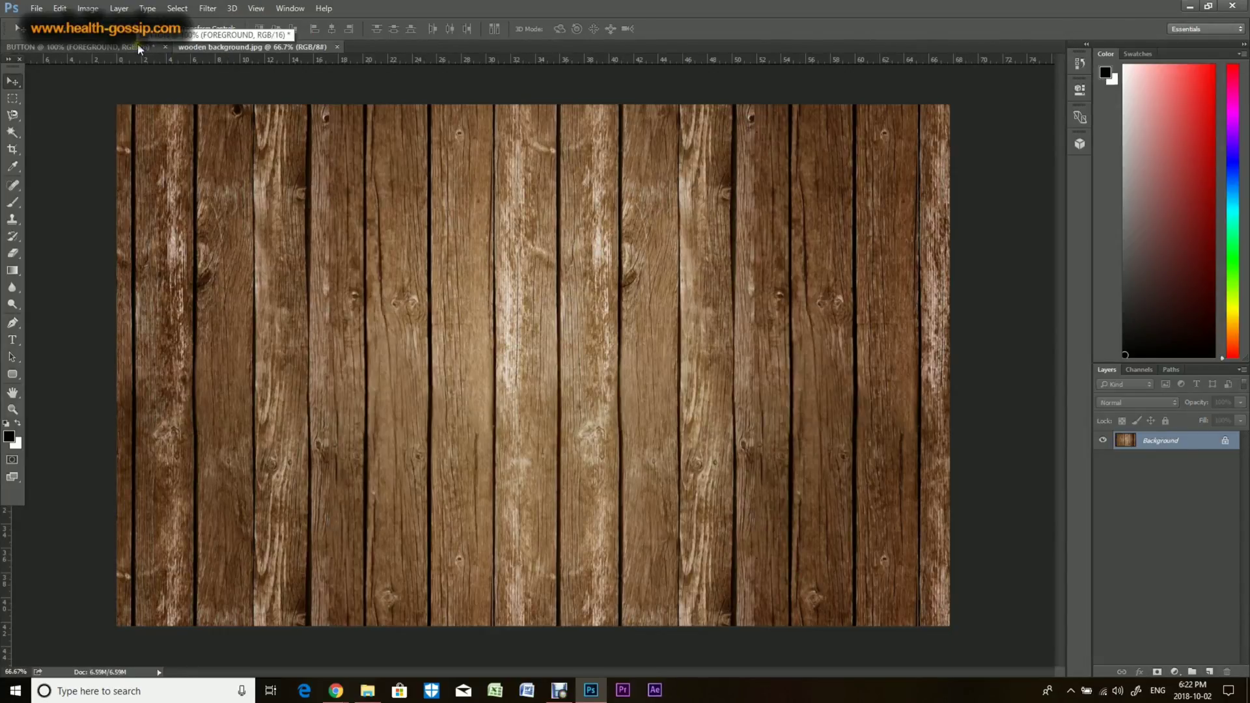
click(101, 52)
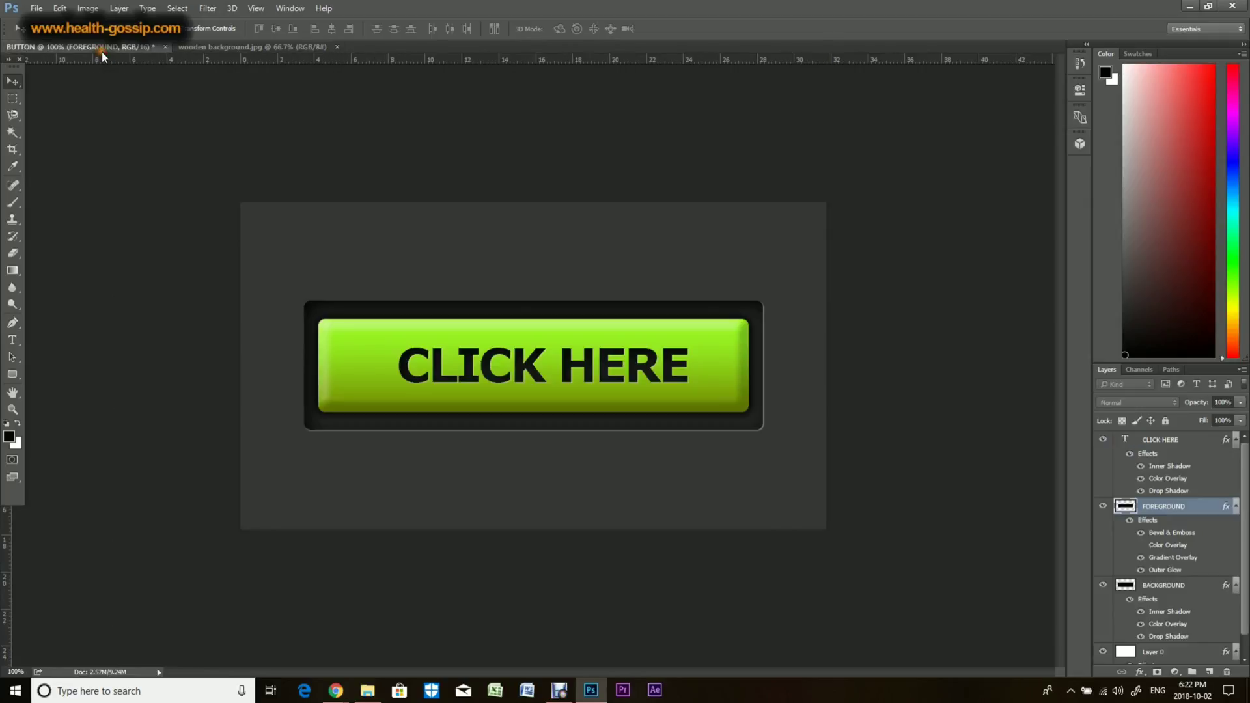
Step: Group the CLICK HERE, FOREGROUND and BACKGROUND layers and name the group BUTTON
click(1163, 436)
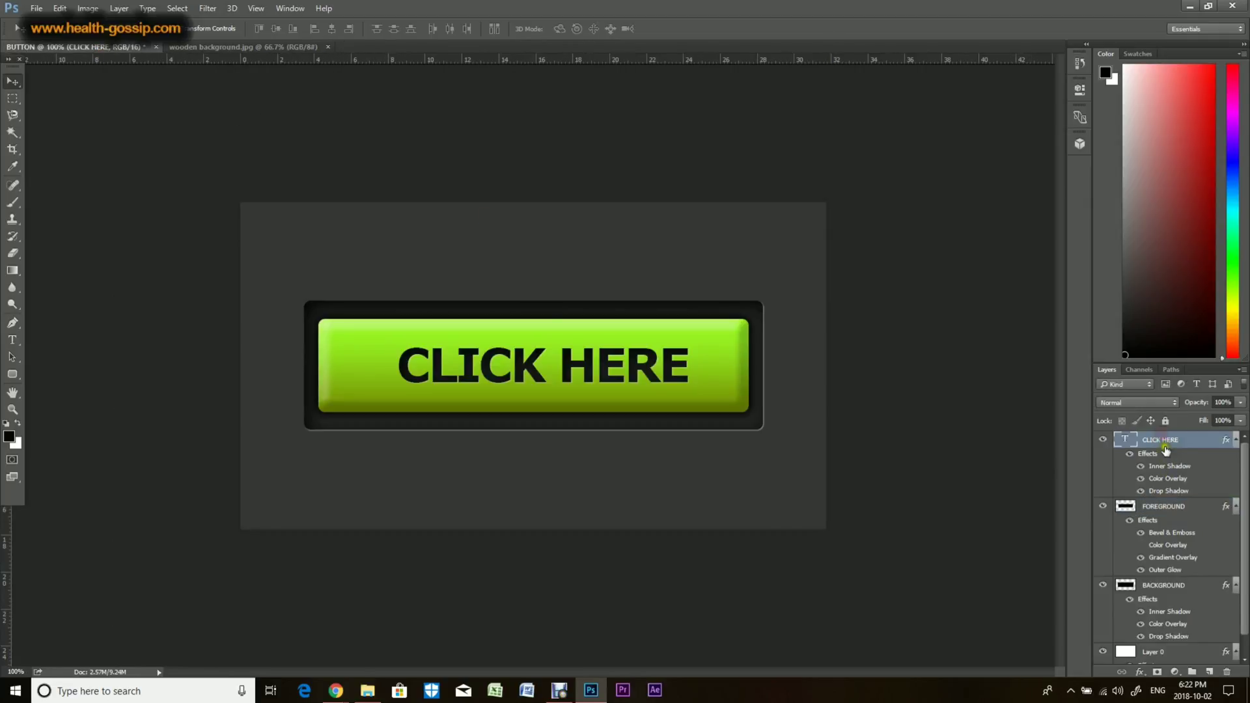
shift+click(1162, 506)
shift+click(1171, 588)
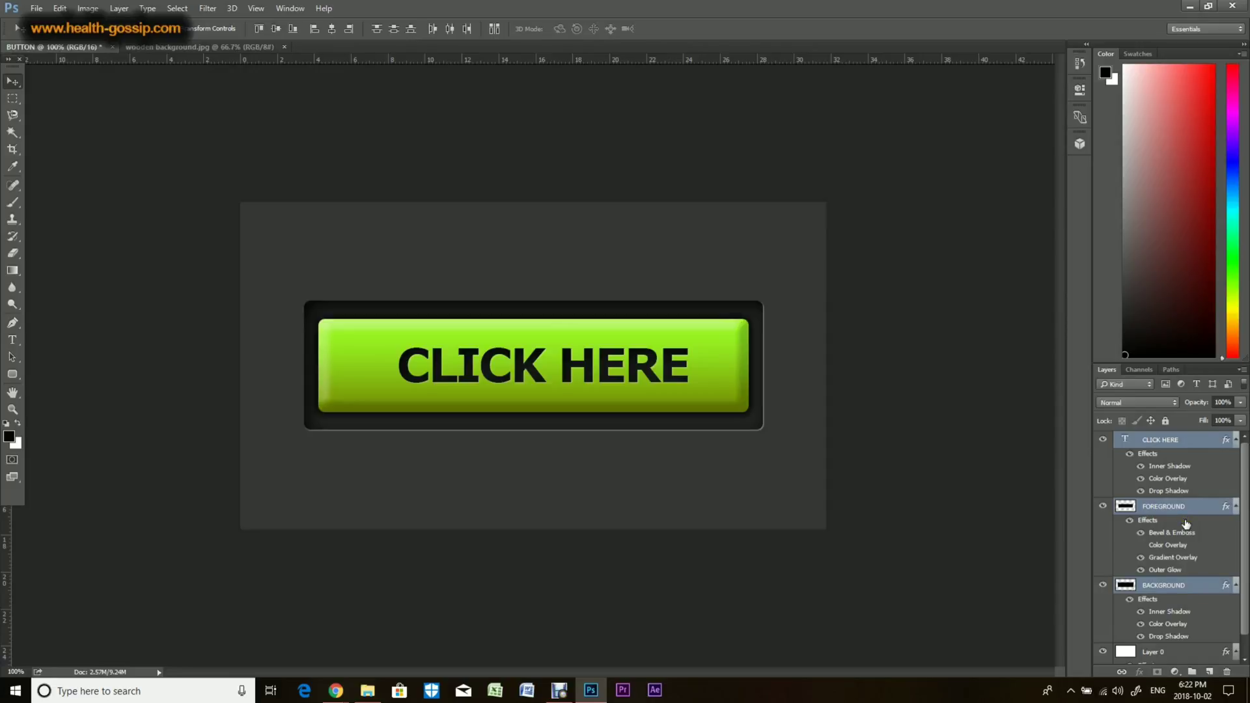
key(ctrl+g)
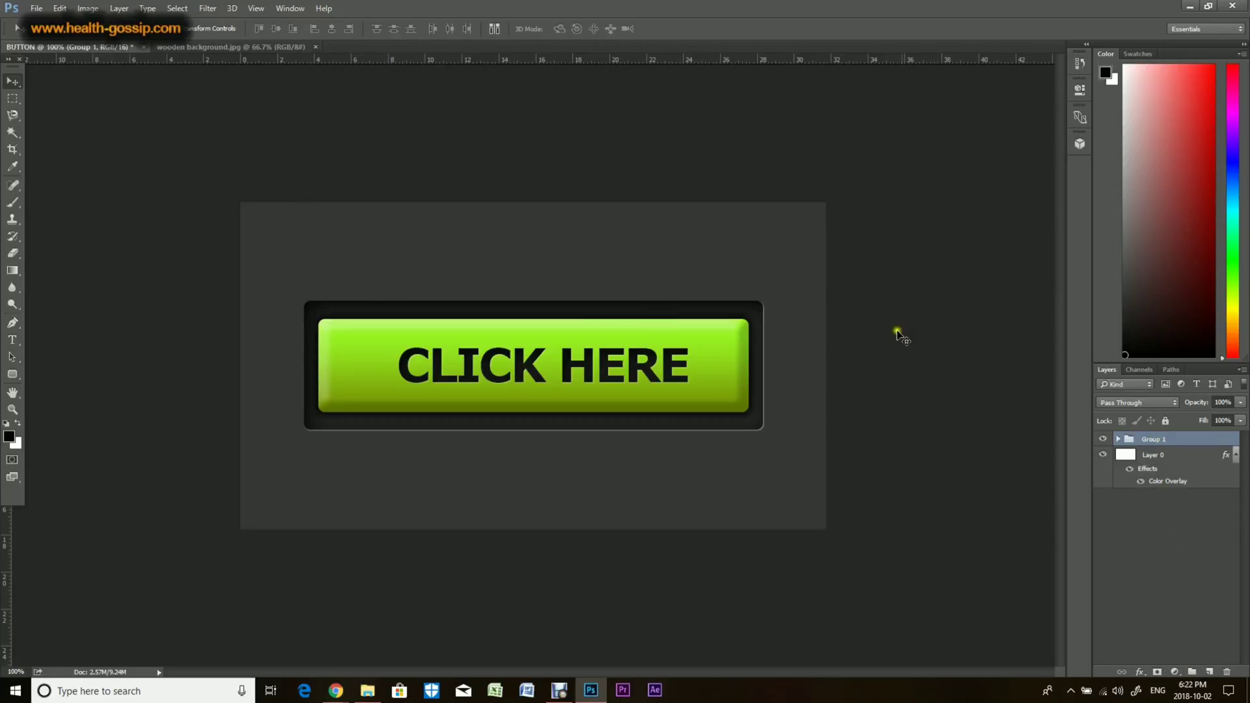
double_click(1154, 440)
text(BUTTON)
key(Return)
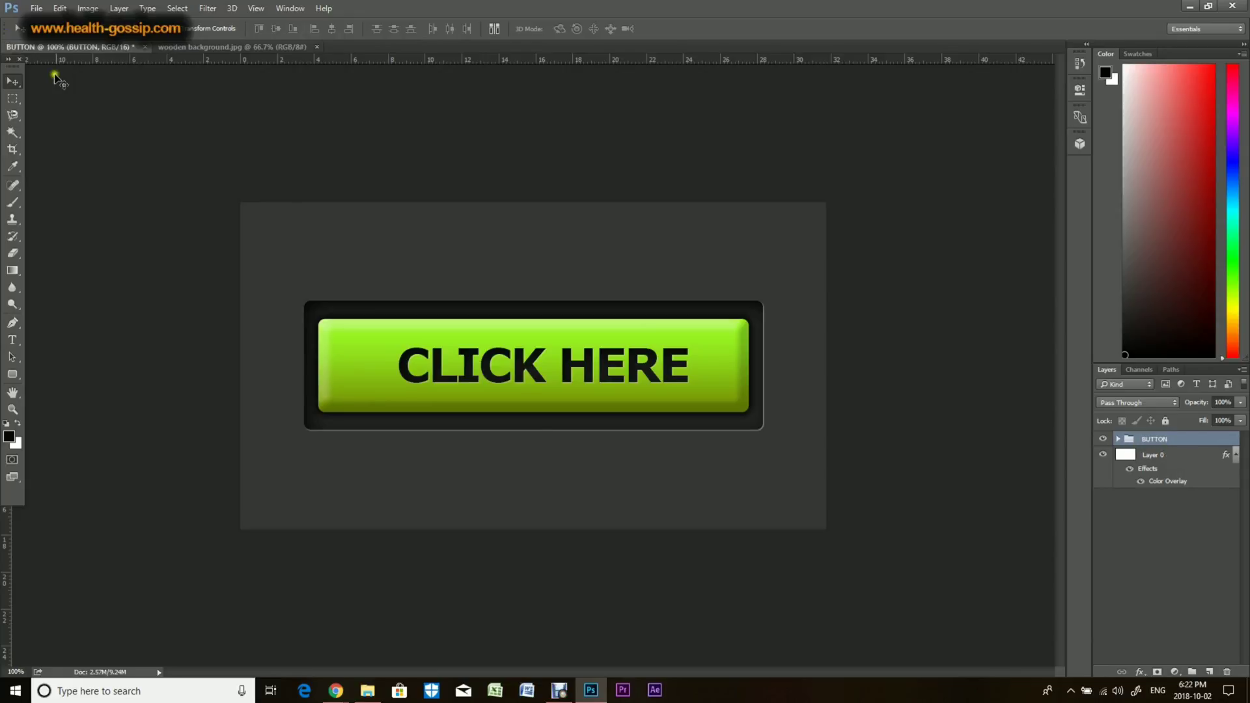
Step: Copy the BUTTON group into the wooden background document and position it near the centre of the wood
drag(70, 52, 224, 117)
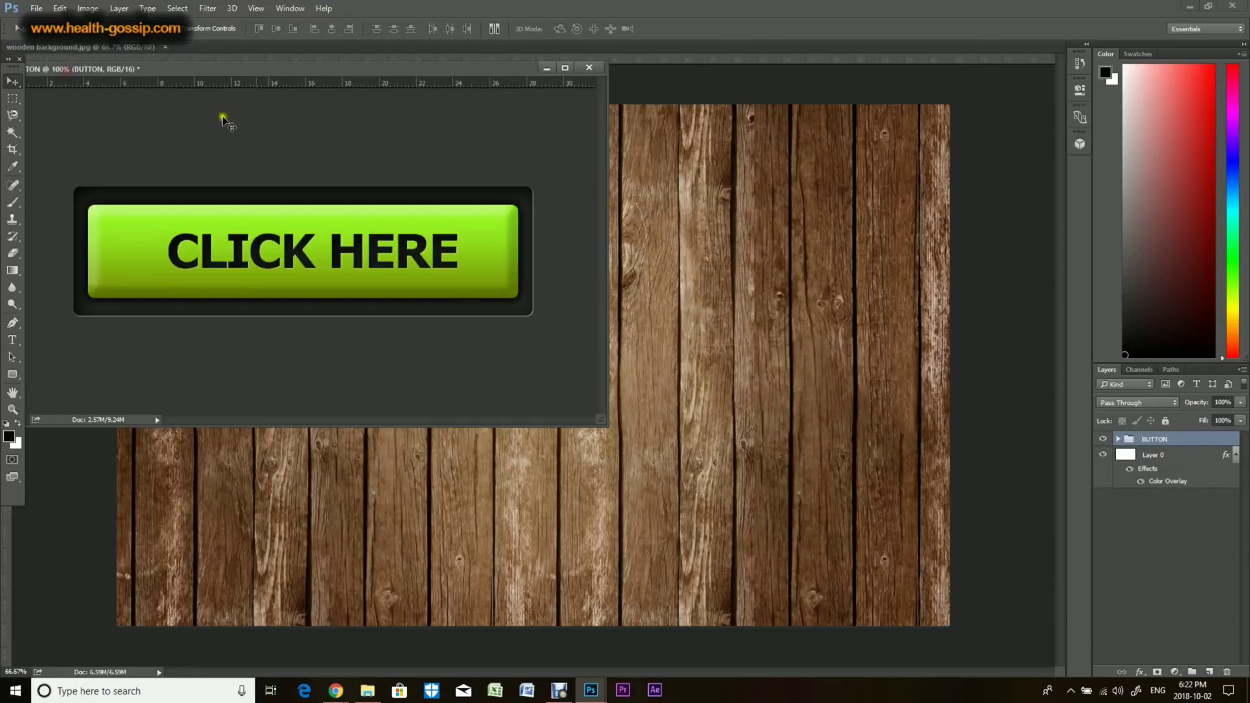
drag(1193, 448, 808, 440)
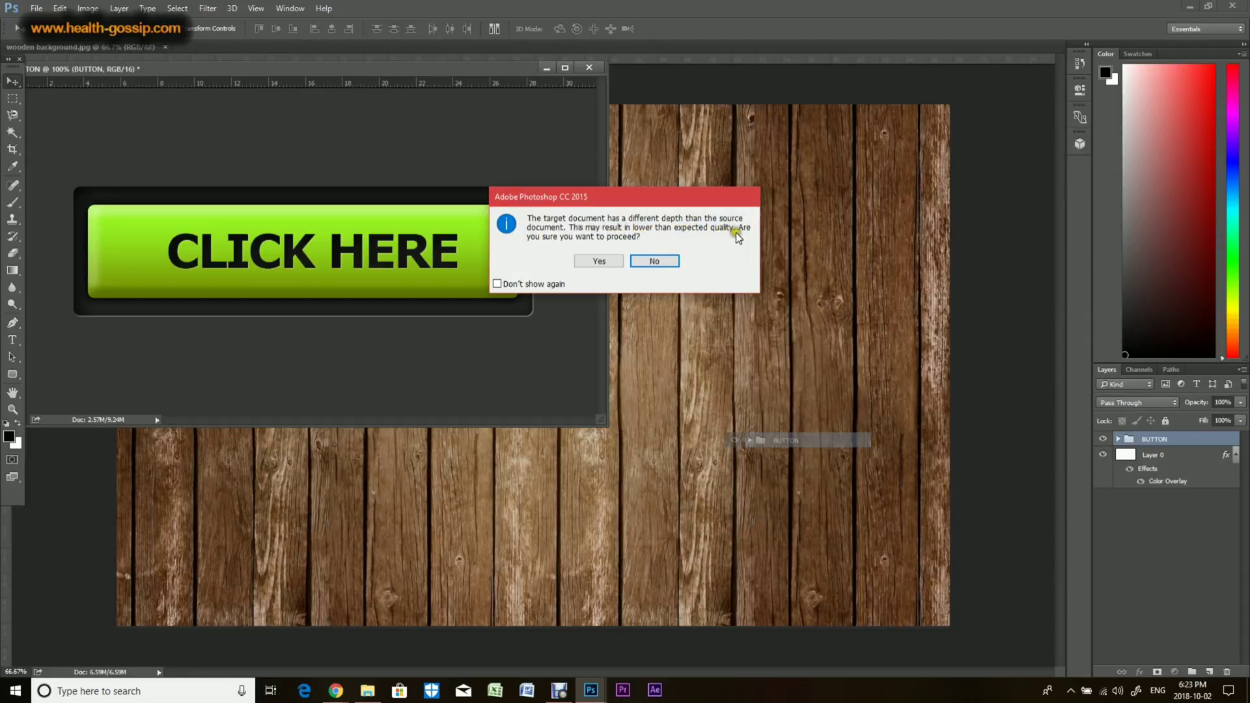
click(601, 260)
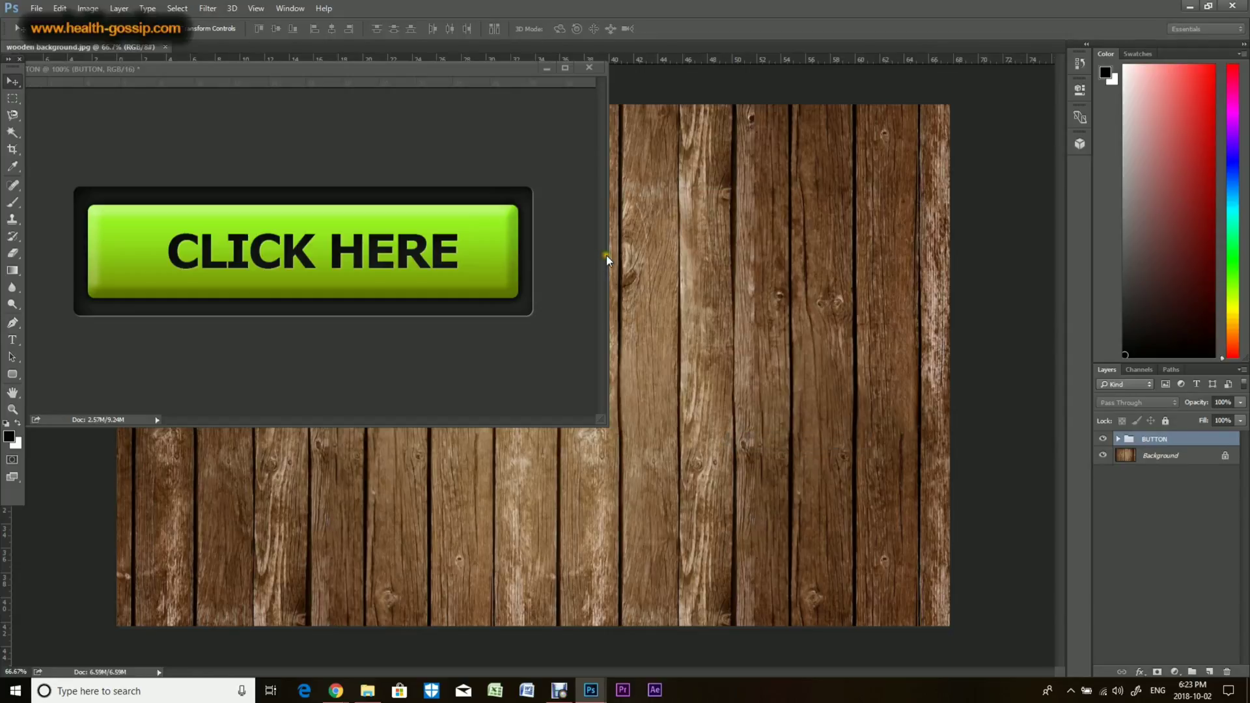
drag(477, 69, 488, 48)
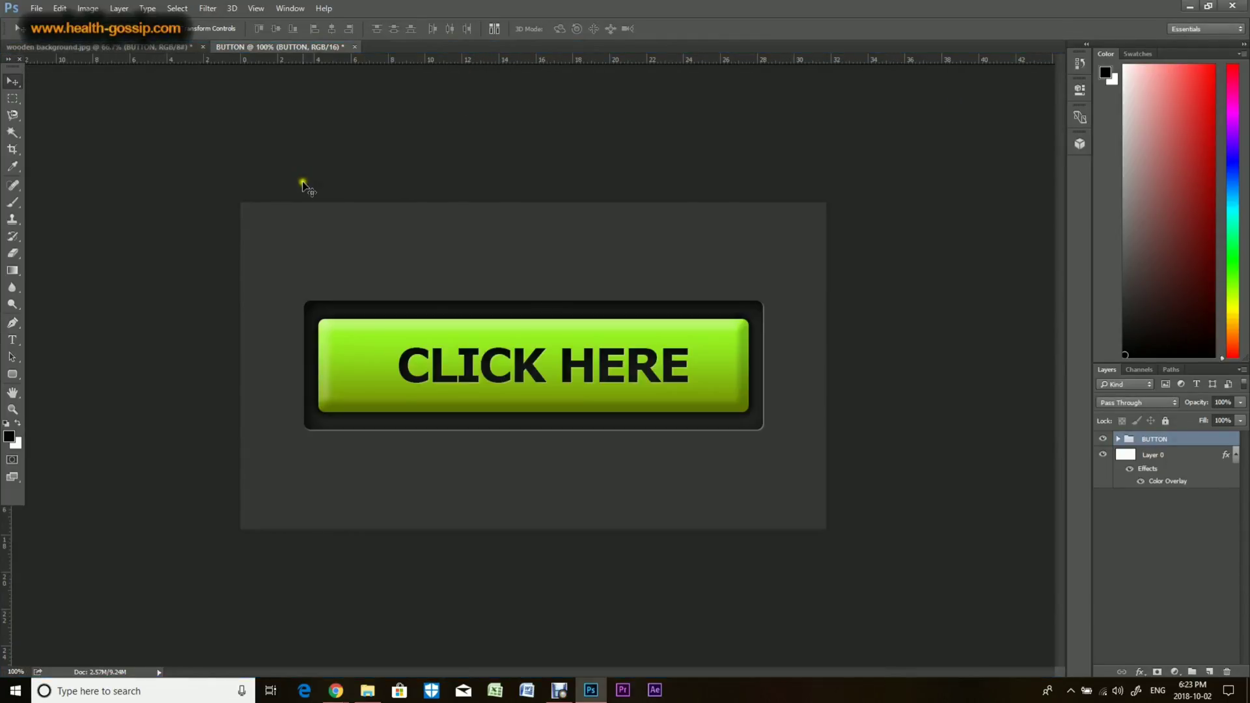
click(118, 44)
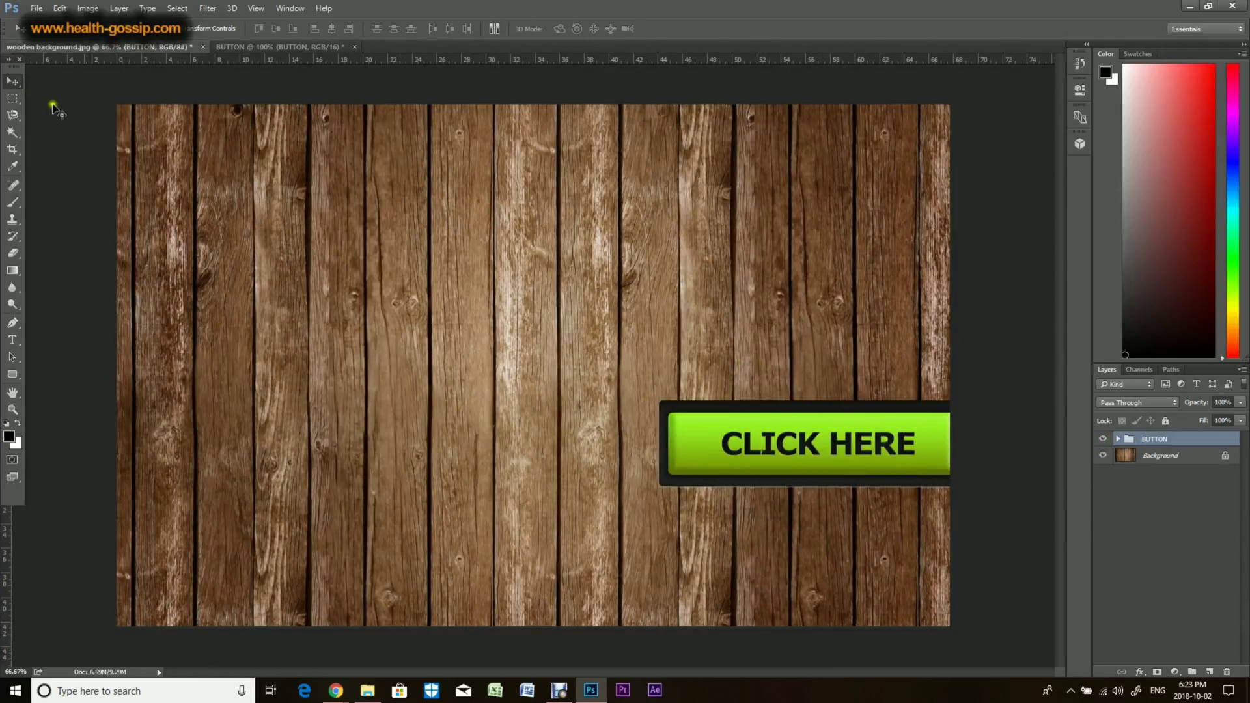
drag(759, 439, 520, 376)
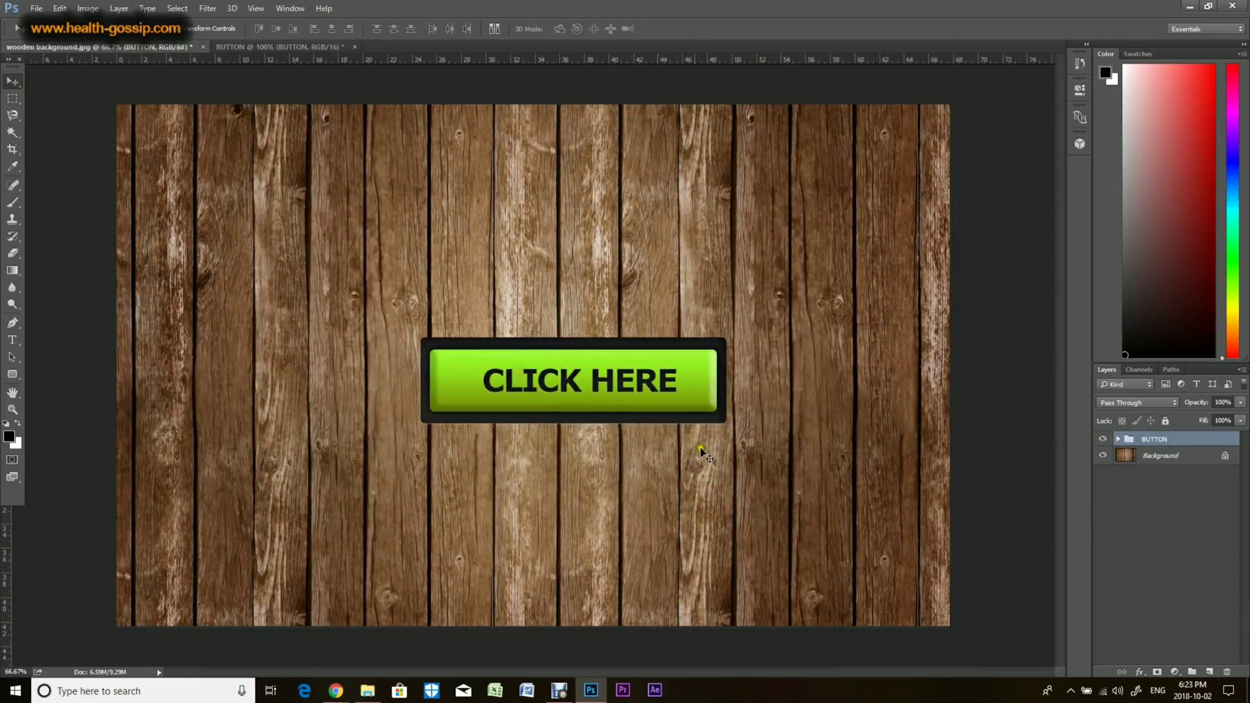
Step: Set the blend mode of the button's BACKGROUND layer to Overlay in its layer style blending options
click(1118, 440)
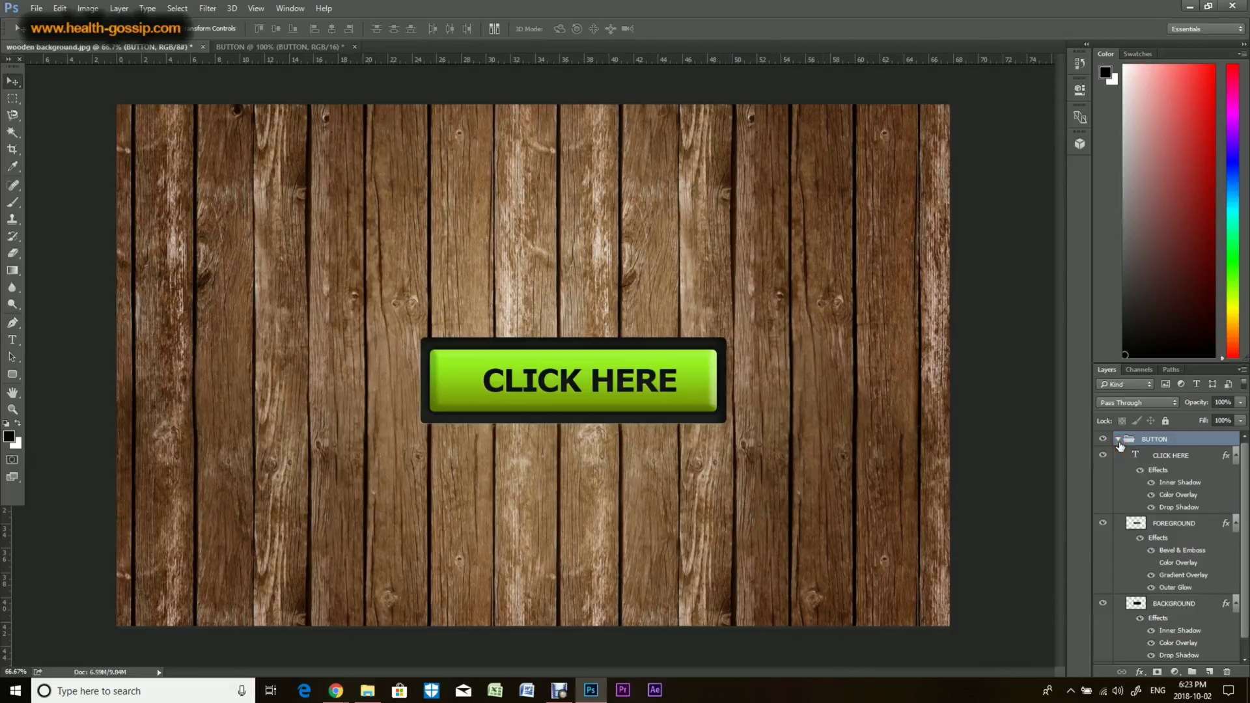
scroll(1144, 503, down, 1)
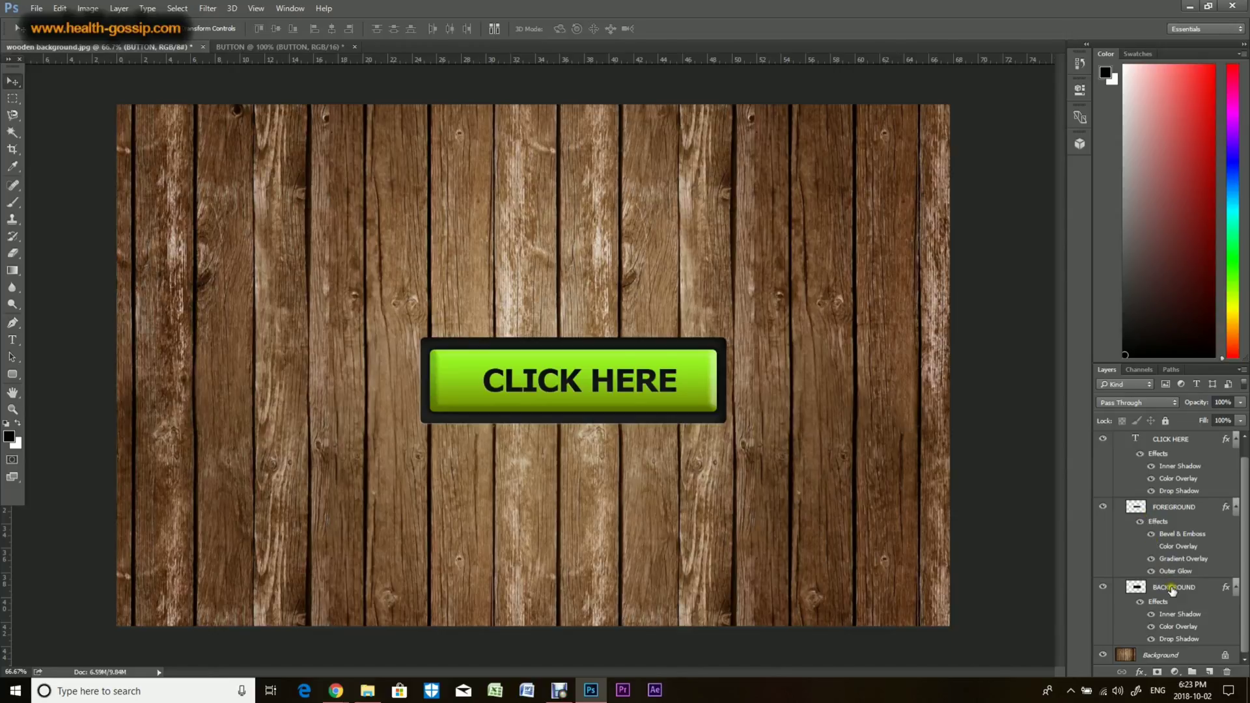
click(1172, 589)
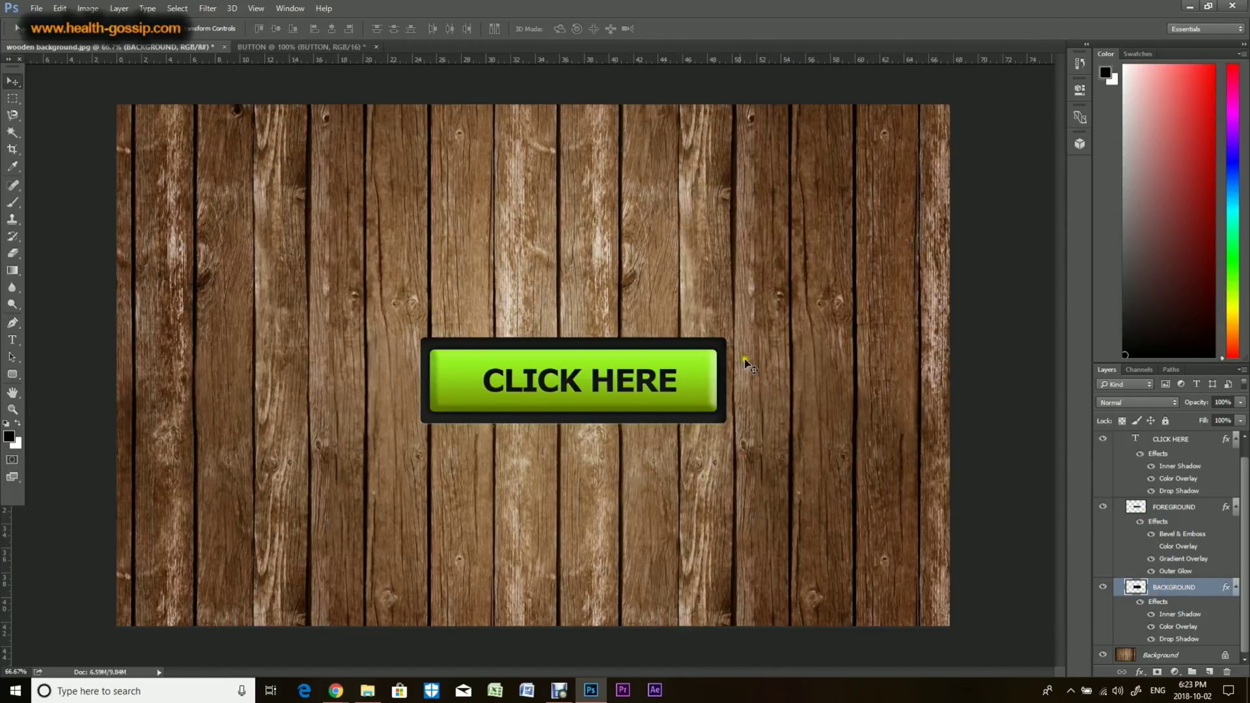
click(1142, 604)
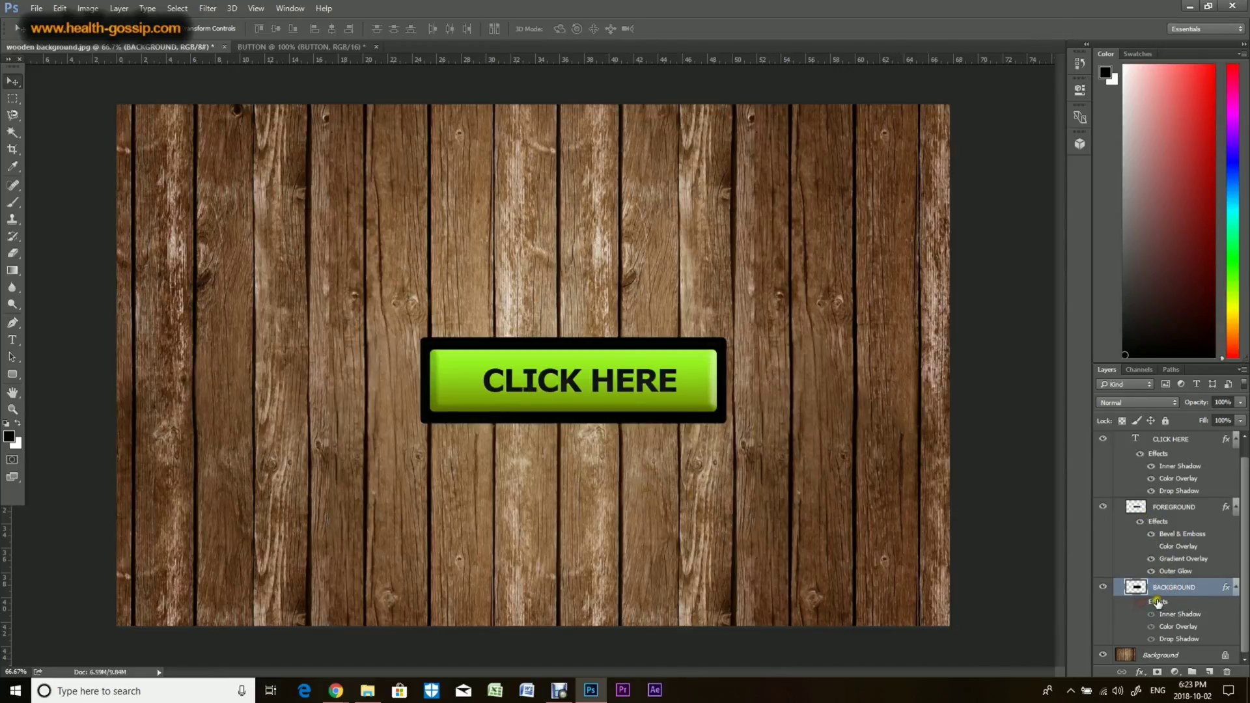
click(1140, 671)
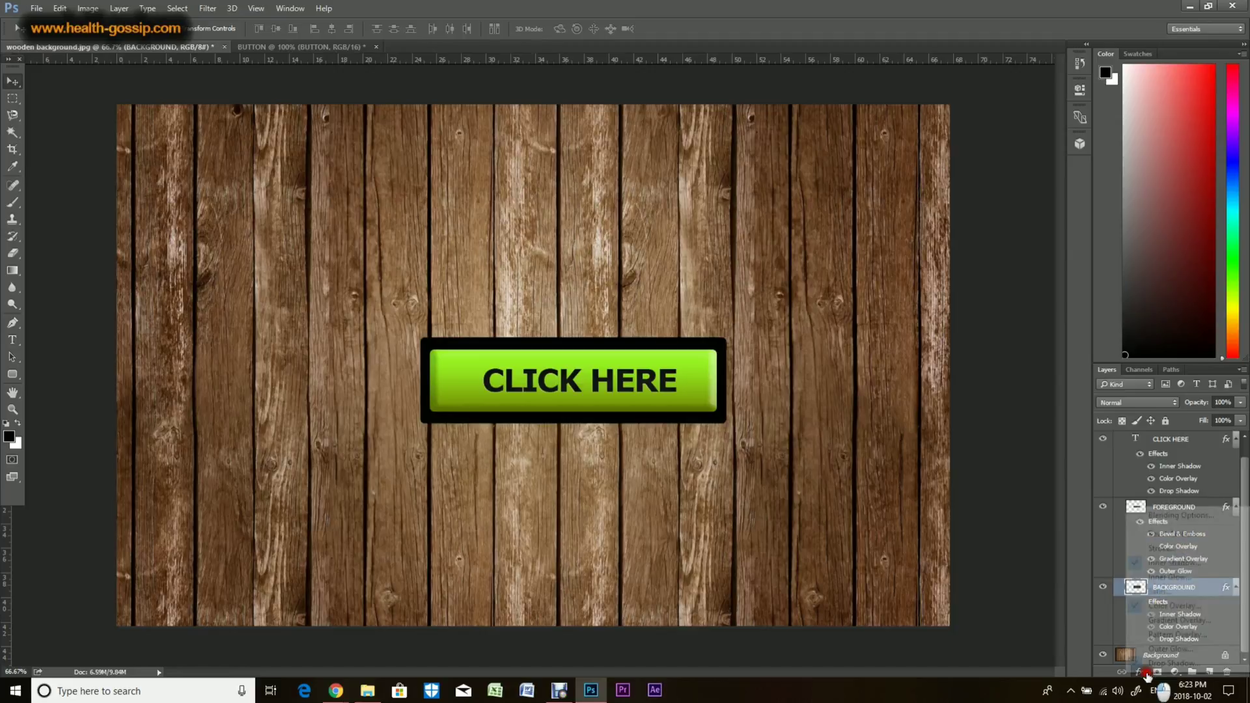
key(Escape)
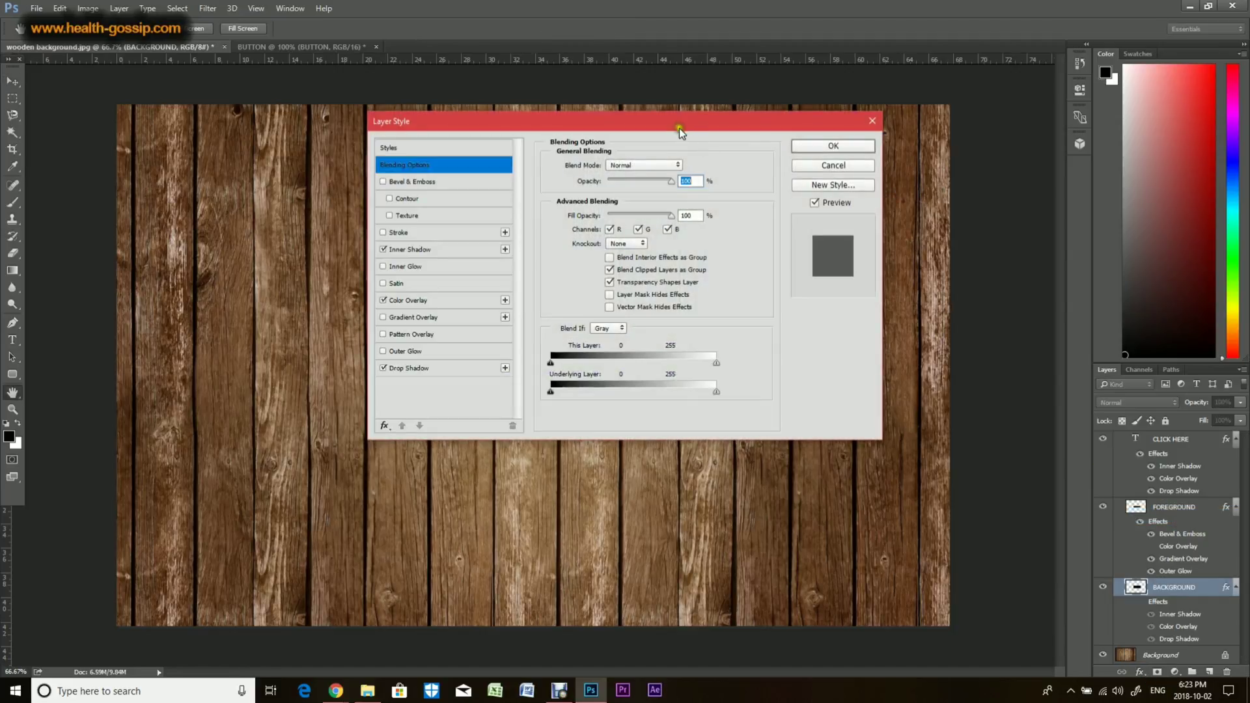
drag(679, 127, 1001, 144)
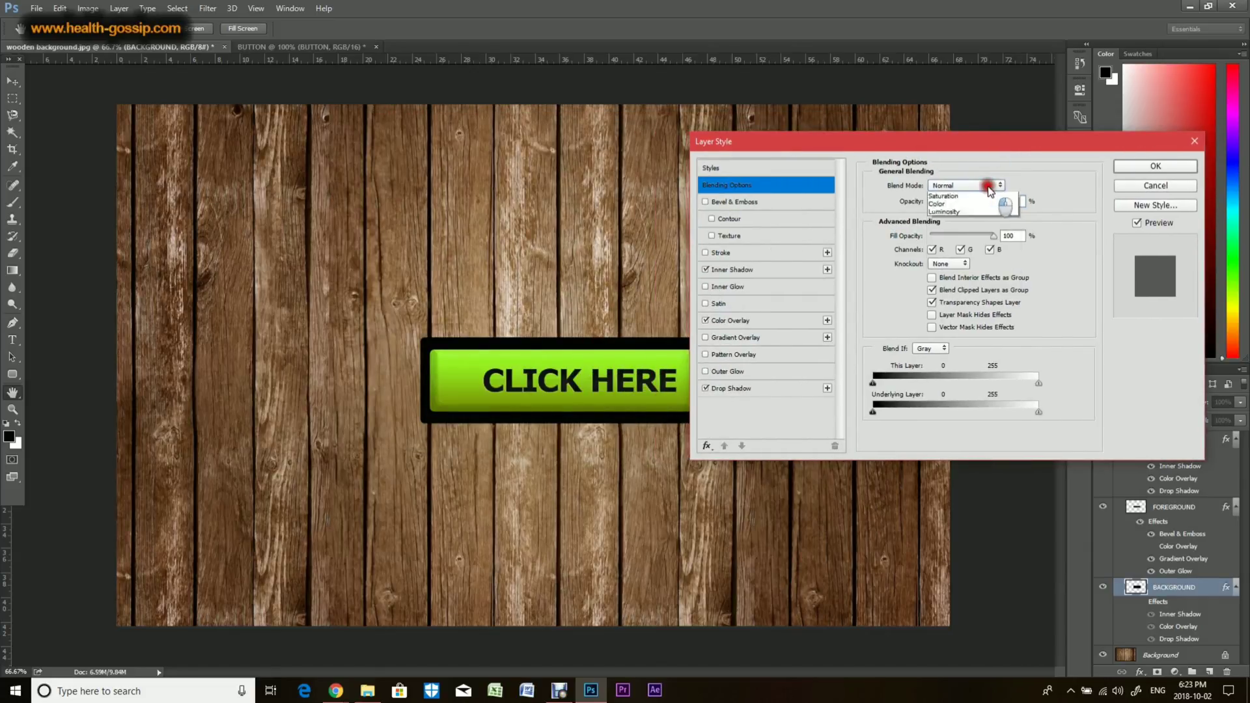
click(987, 186)
click(963, 315)
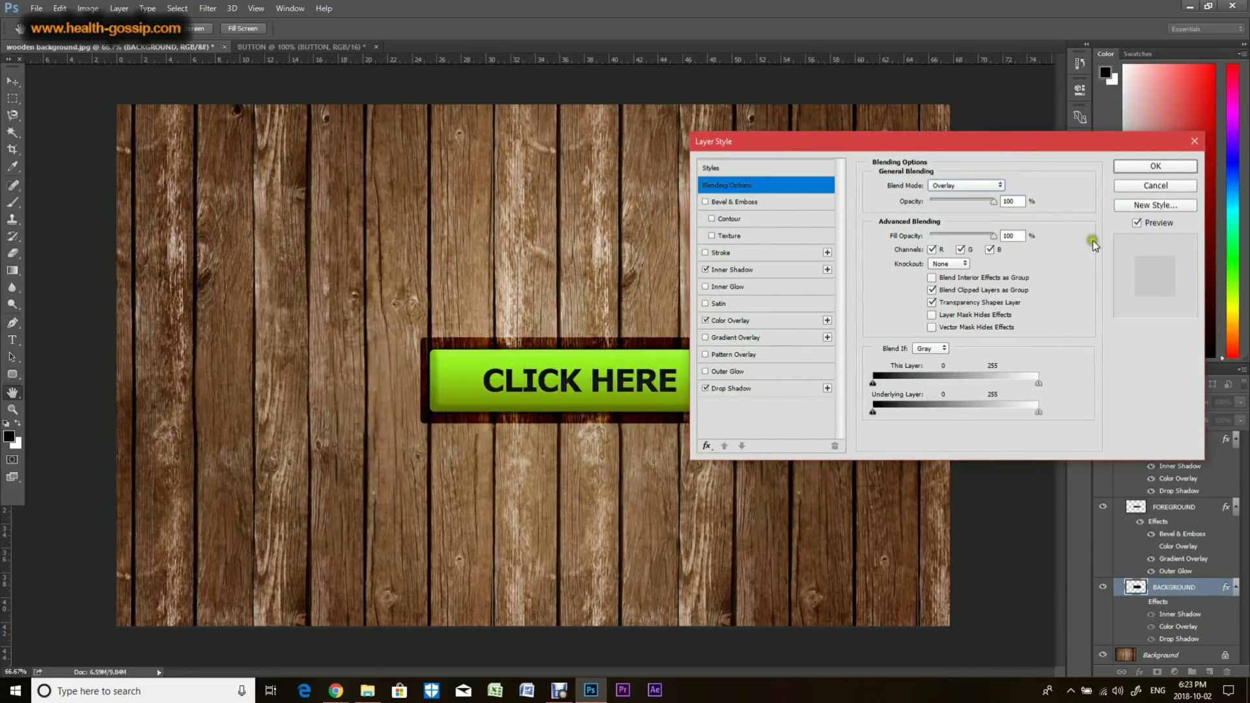
key(v)
click(1156, 166)
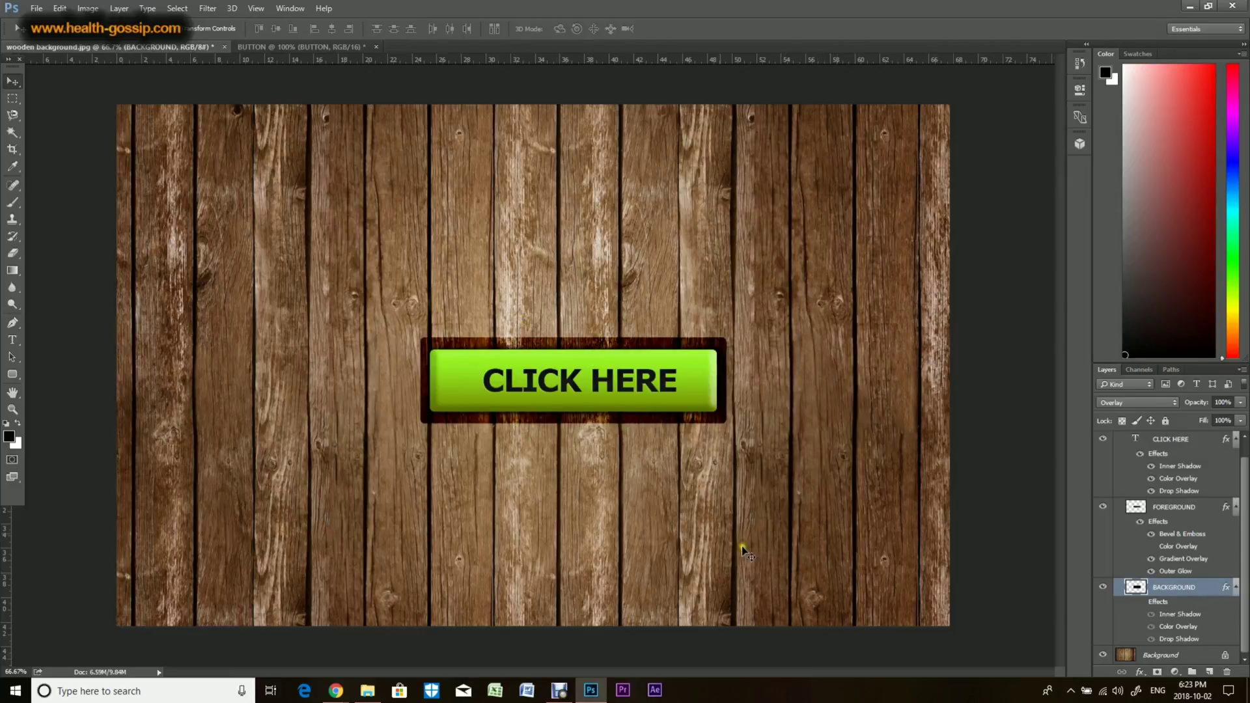
Step: Move the BUTTON group slightly up and left on the wooden background
scroll(1174, 531, up, 1)
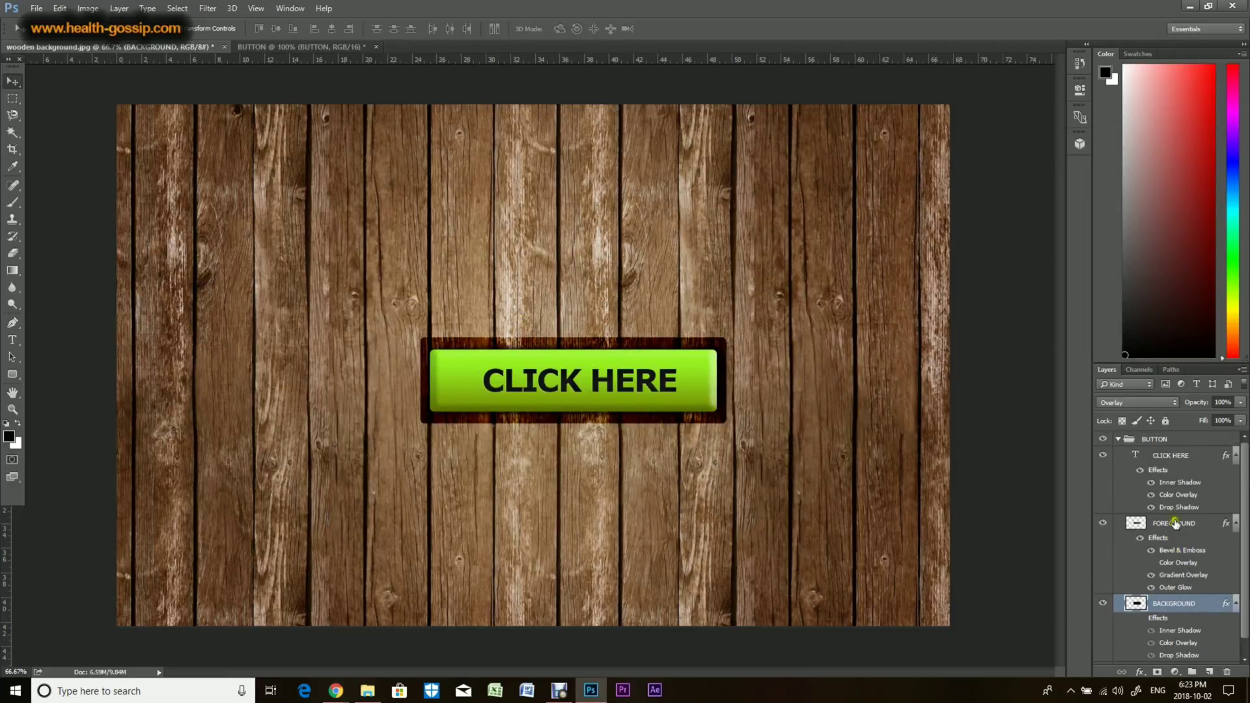
click(1148, 445)
drag(635, 366, 587, 336)
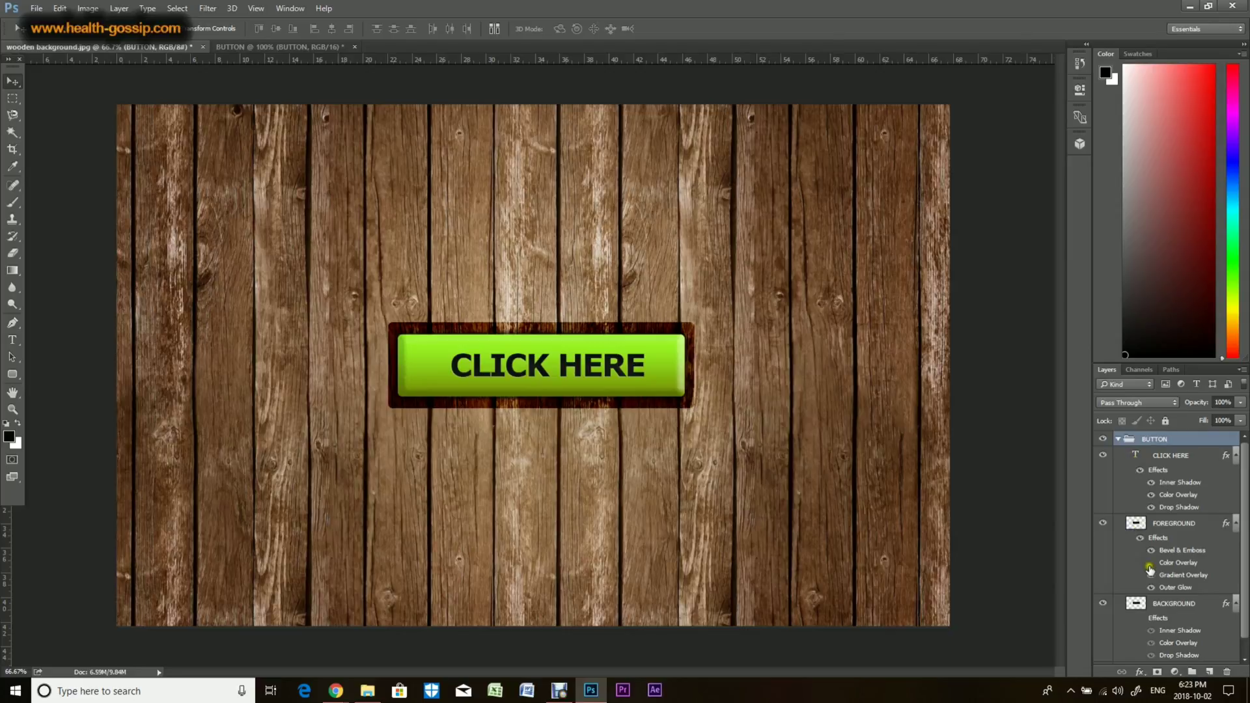
Step: Open the FOREGROUND layer's Gradient Overlay settings and change the right gradient stop to a dark red
click(1166, 577)
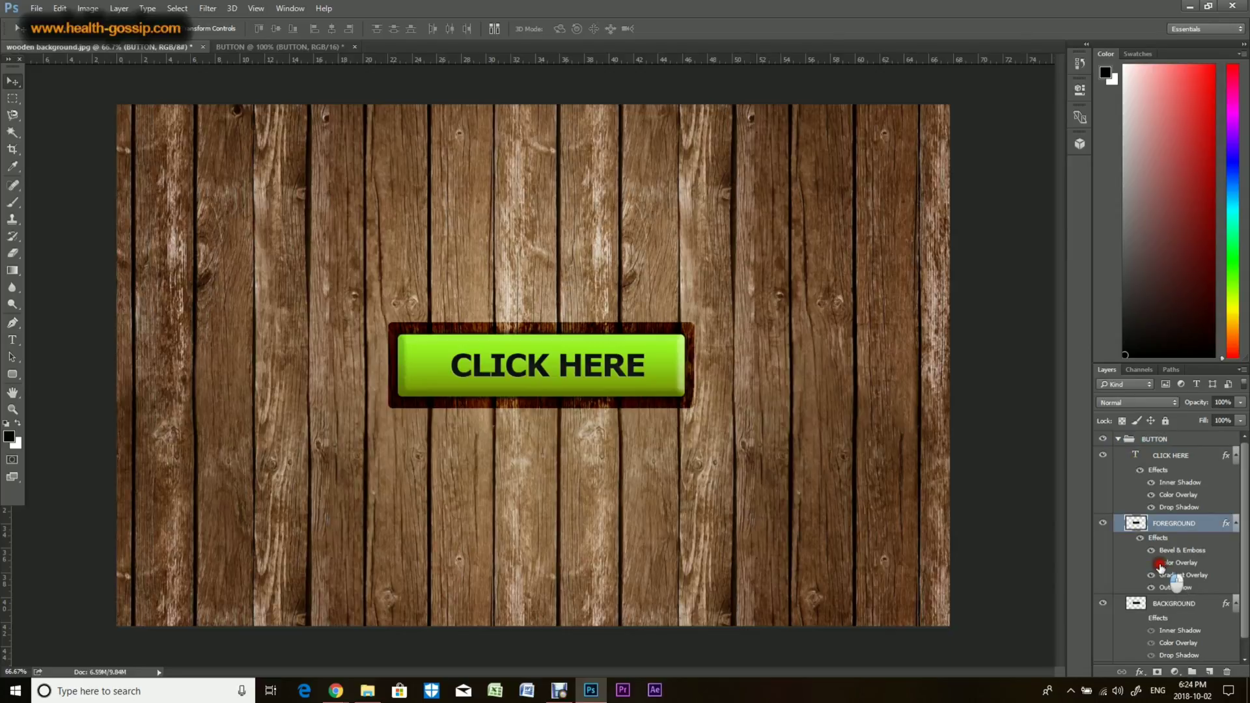
key(h)
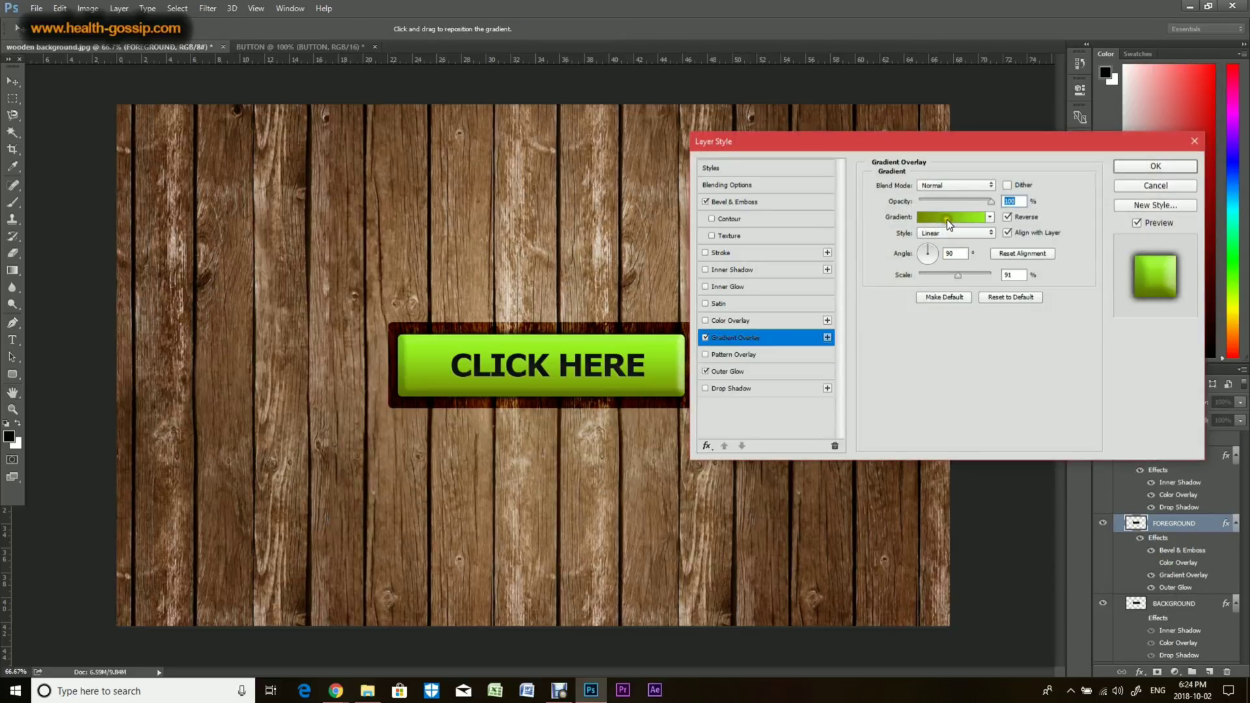
click(951, 219)
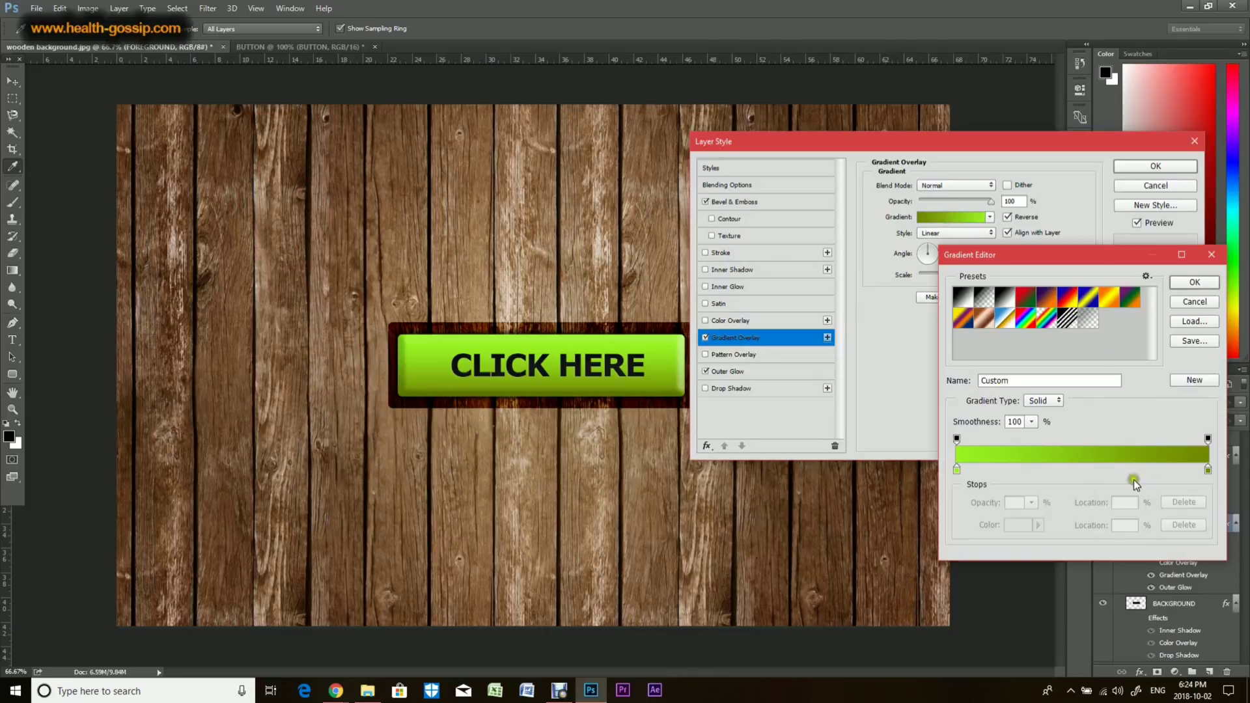
click(1208, 471)
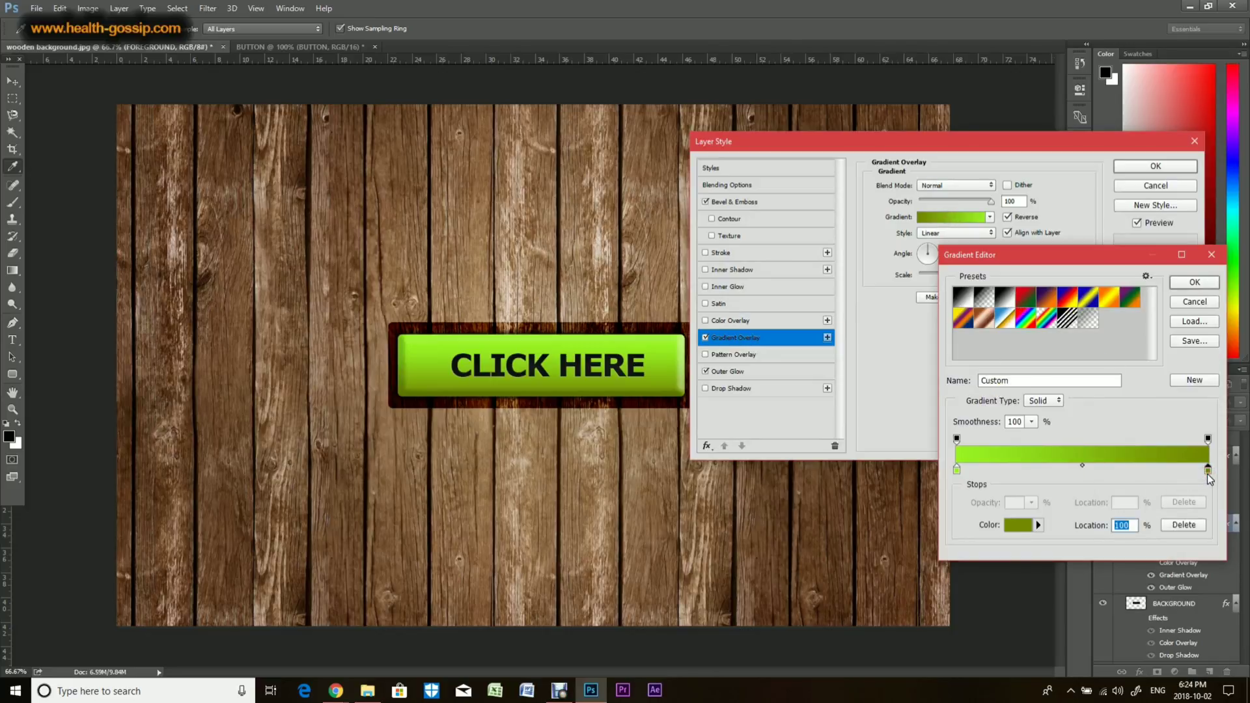
double_click(1207, 472)
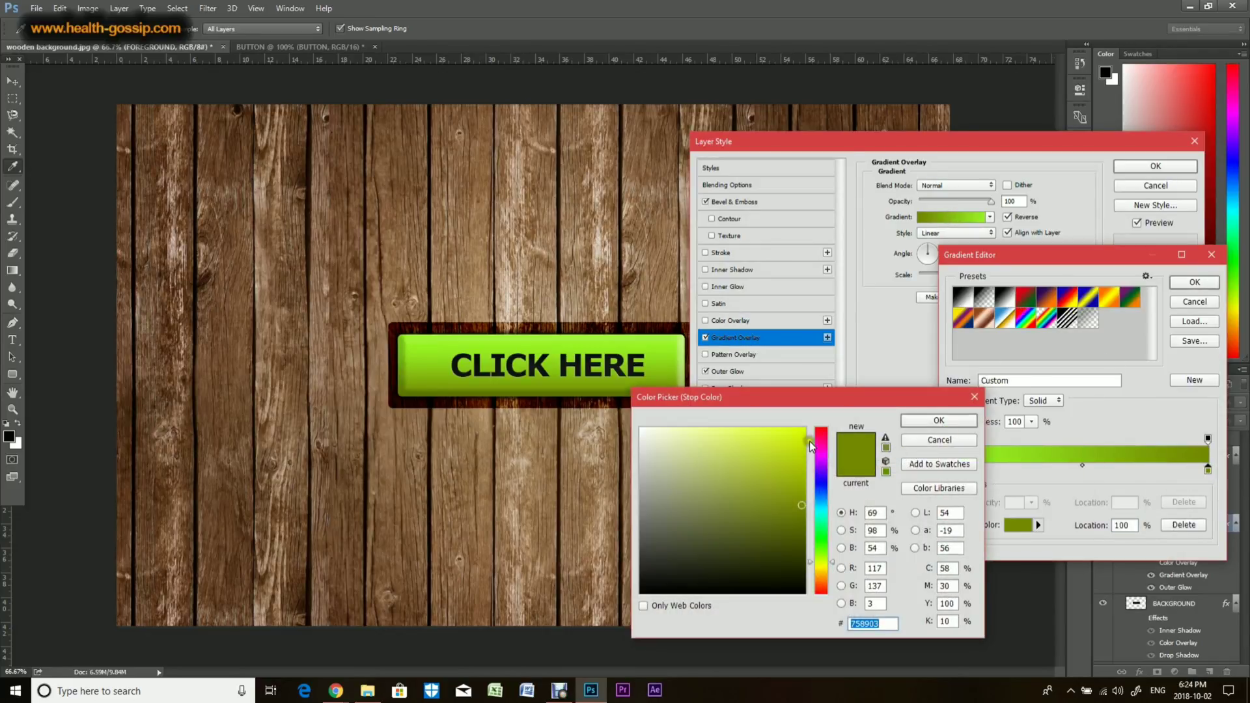
drag(811, 447, 812, 428)
click(939, 421)
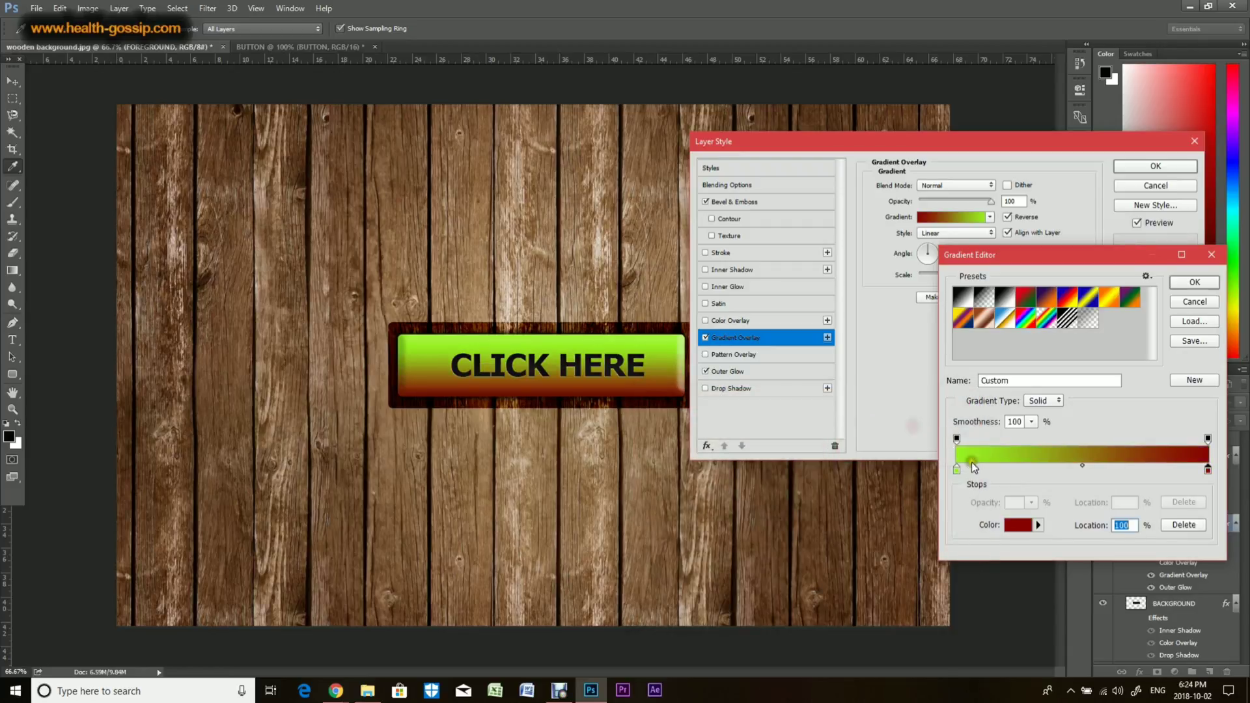
Step: Set the left gradient stop to bright red F32525 and apply the gradient overlay change
double_click(957, 469)
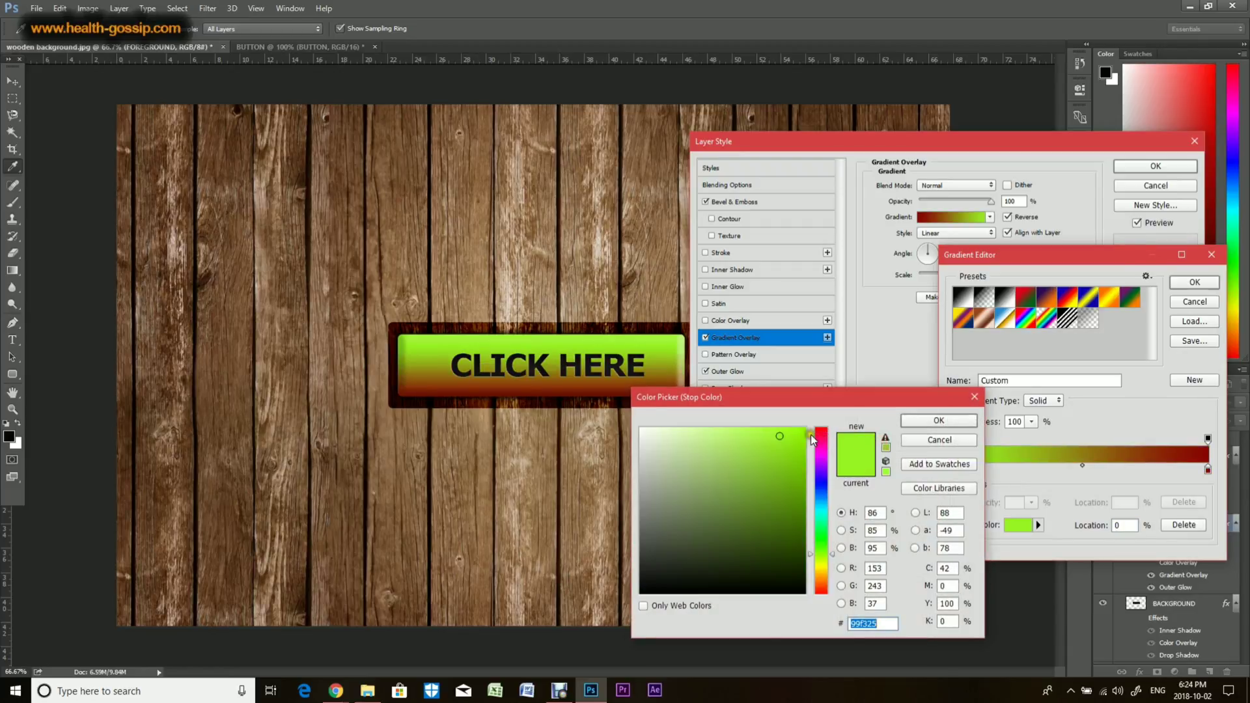
drag(812, 440, 813, 429)
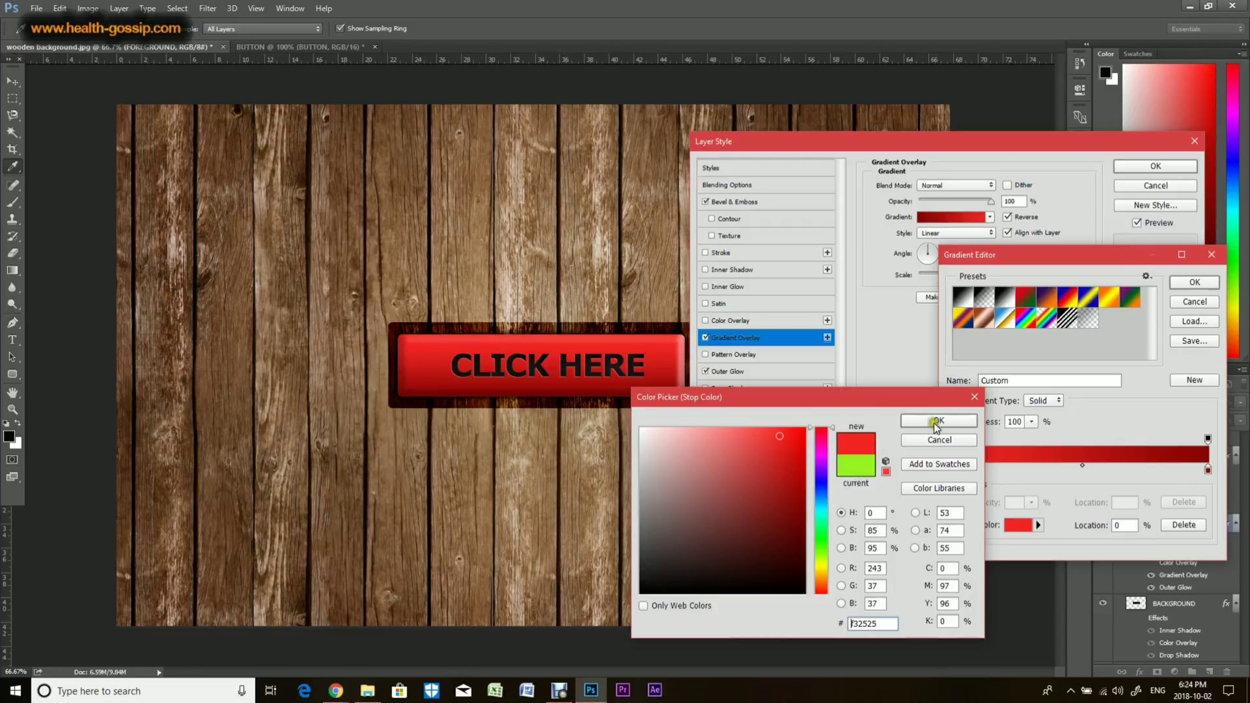
click(938, 421)
click(1195, 282)
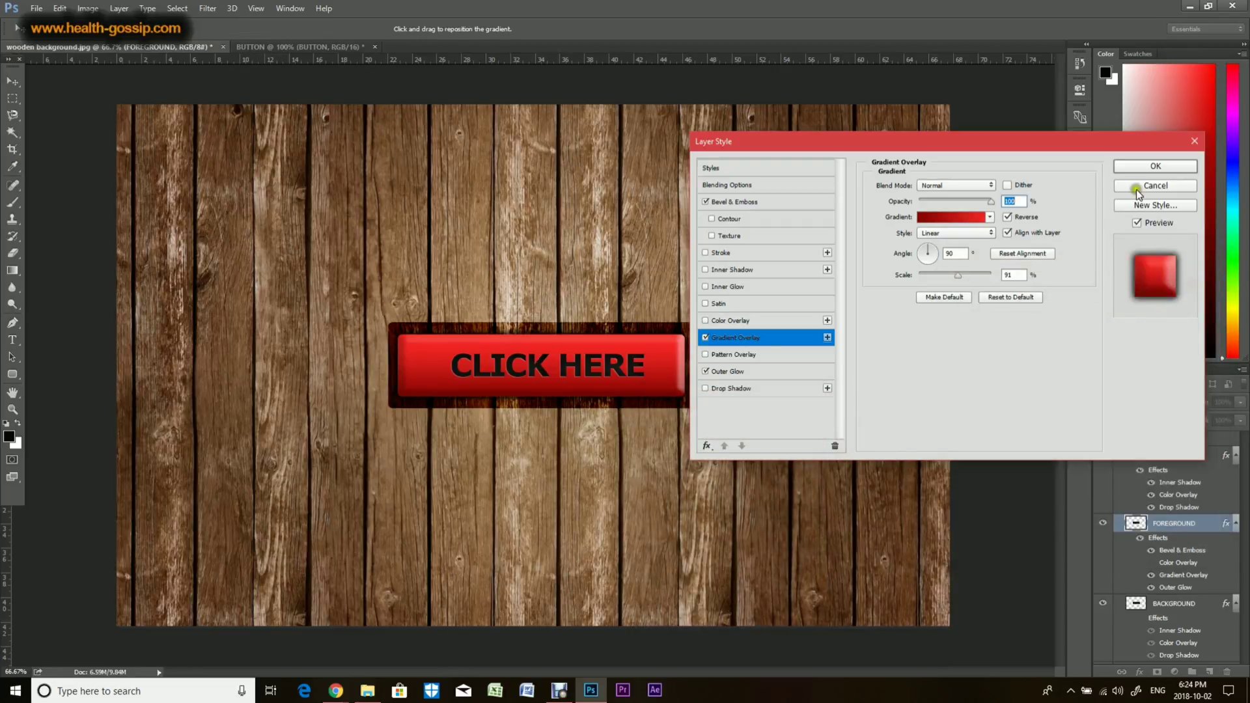
click(1157, 168)
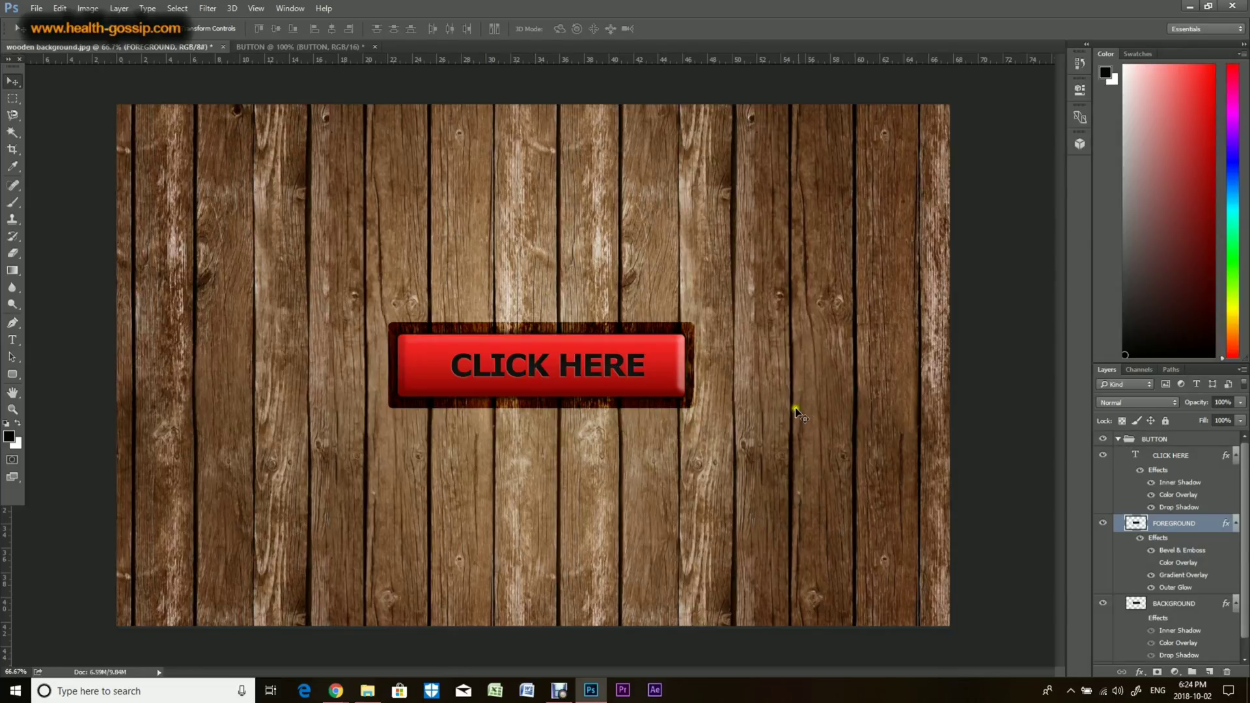
Step: Collapse the BUTTON group and open the nature image from the file explorer in Photoshop
click(1118, 439)
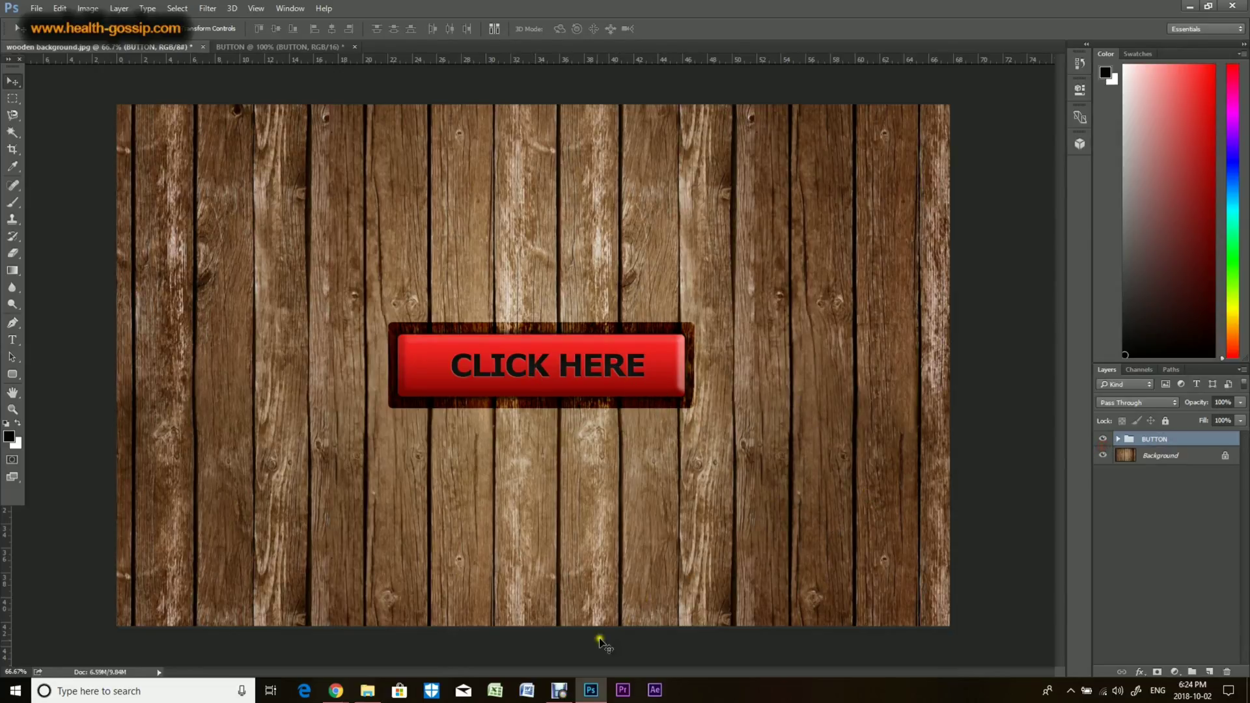
click(367, 690)
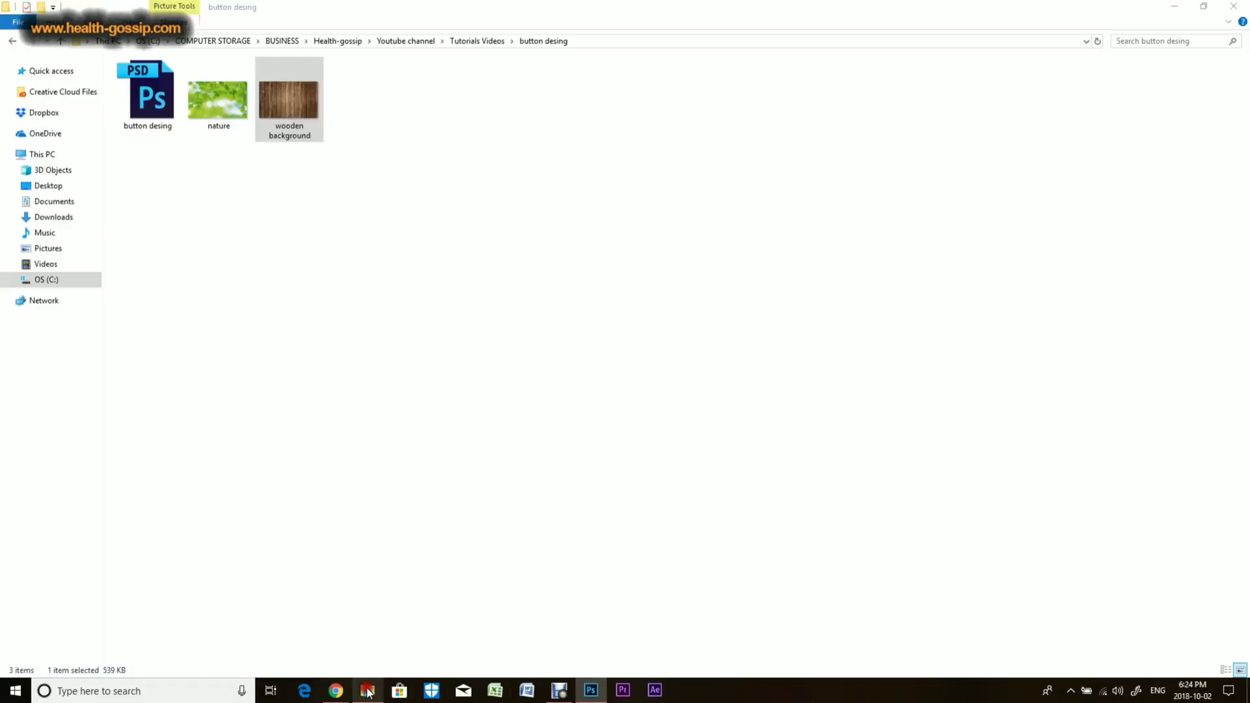
drag(219, 101, 373, 62)
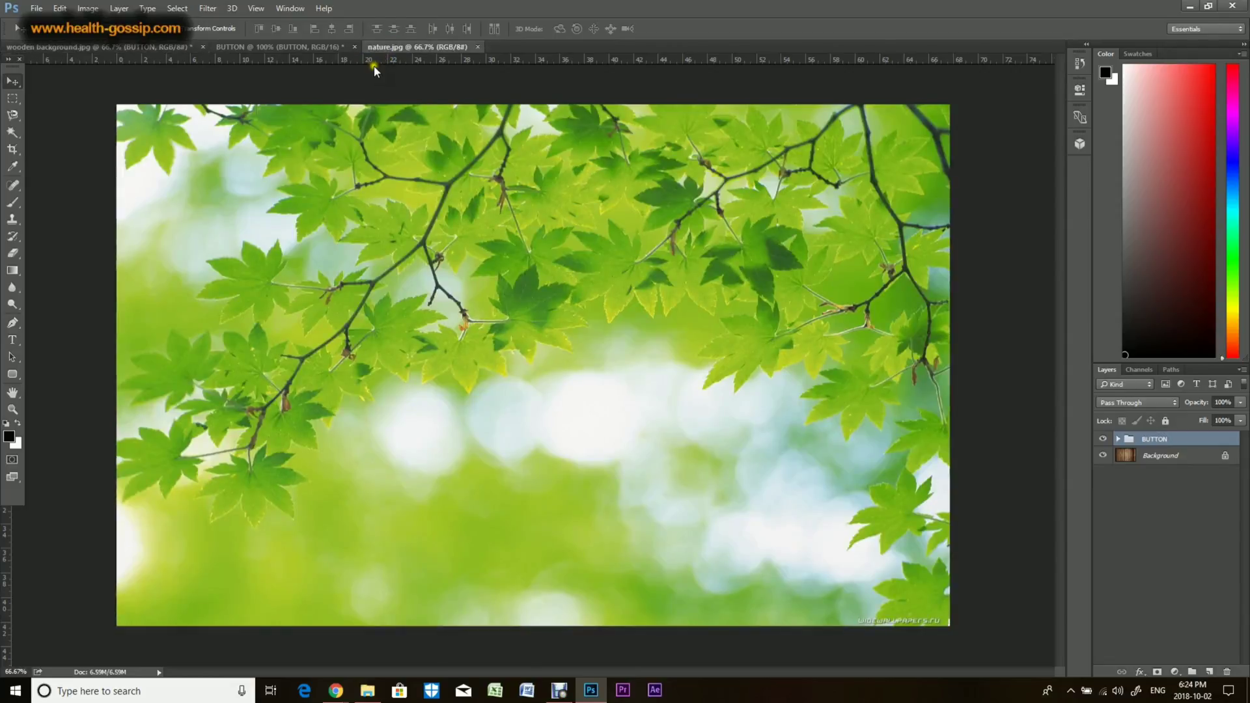
Step: Copy the BUTTON group from the wooden background document into the nature document and re-dock the wooden window
click(149, 48)
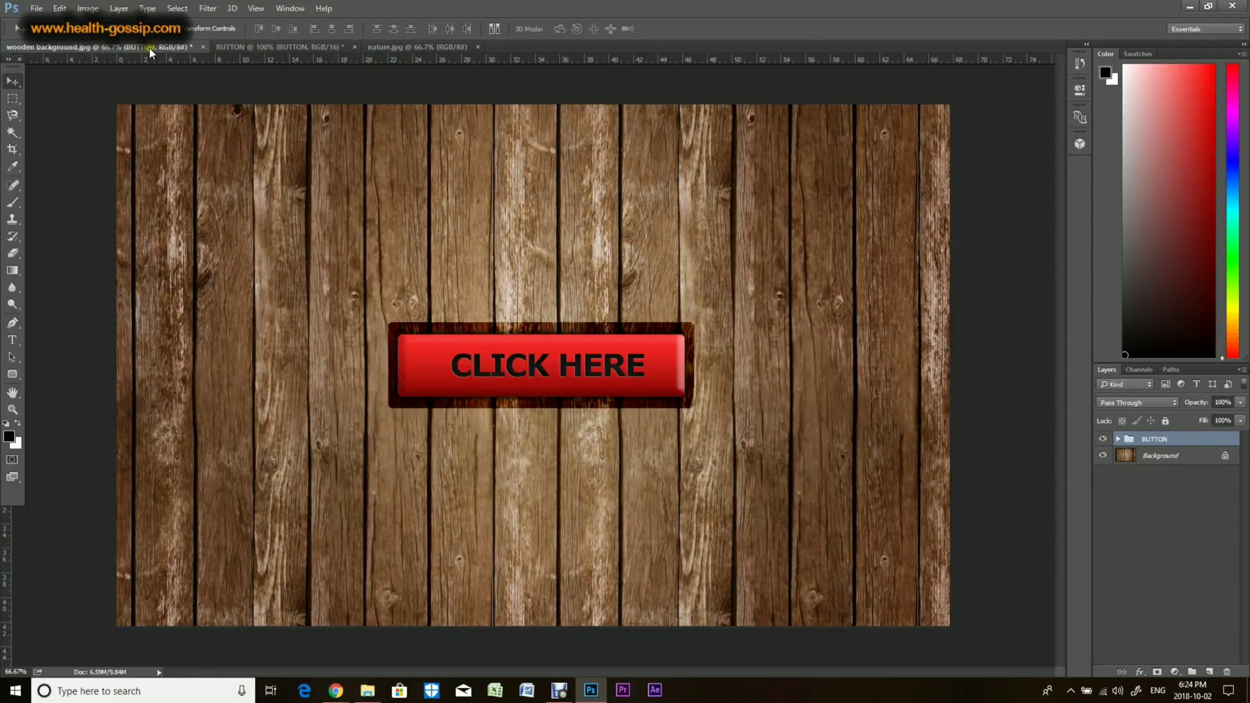
drag(150, 92, 150, 92)
drag(1150, 439, 908, 360)
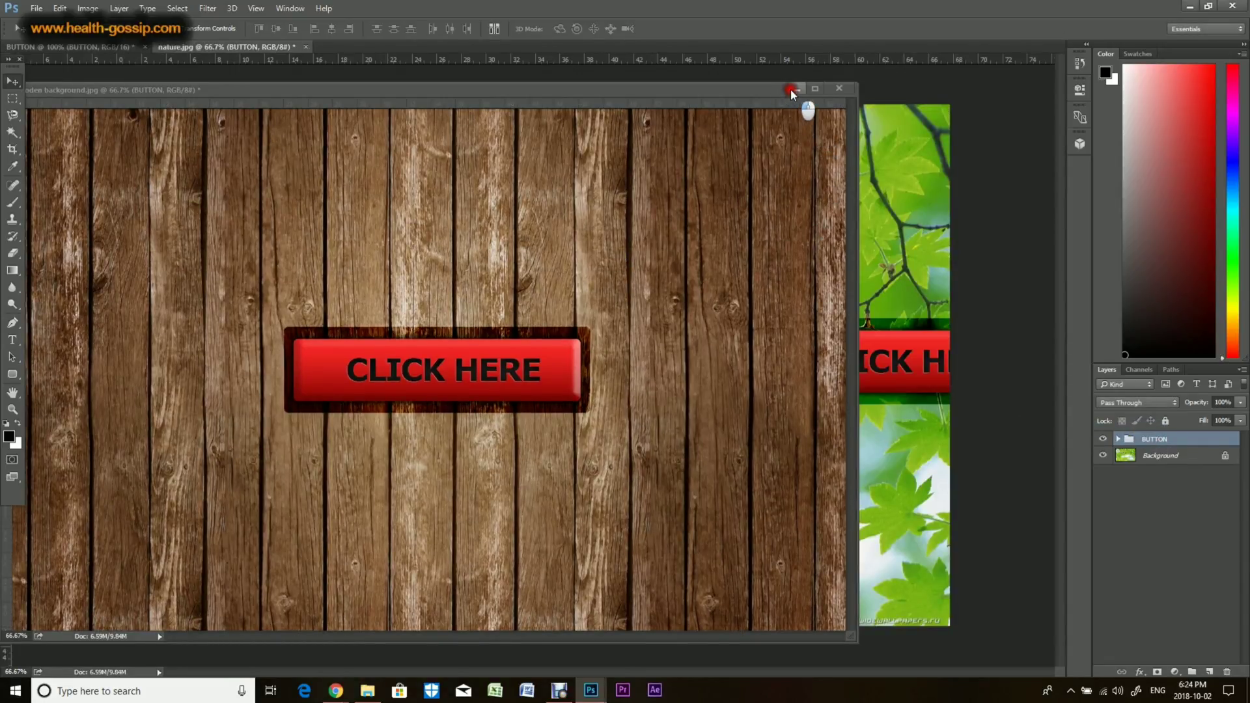
drag(731, 90, 768, 53)
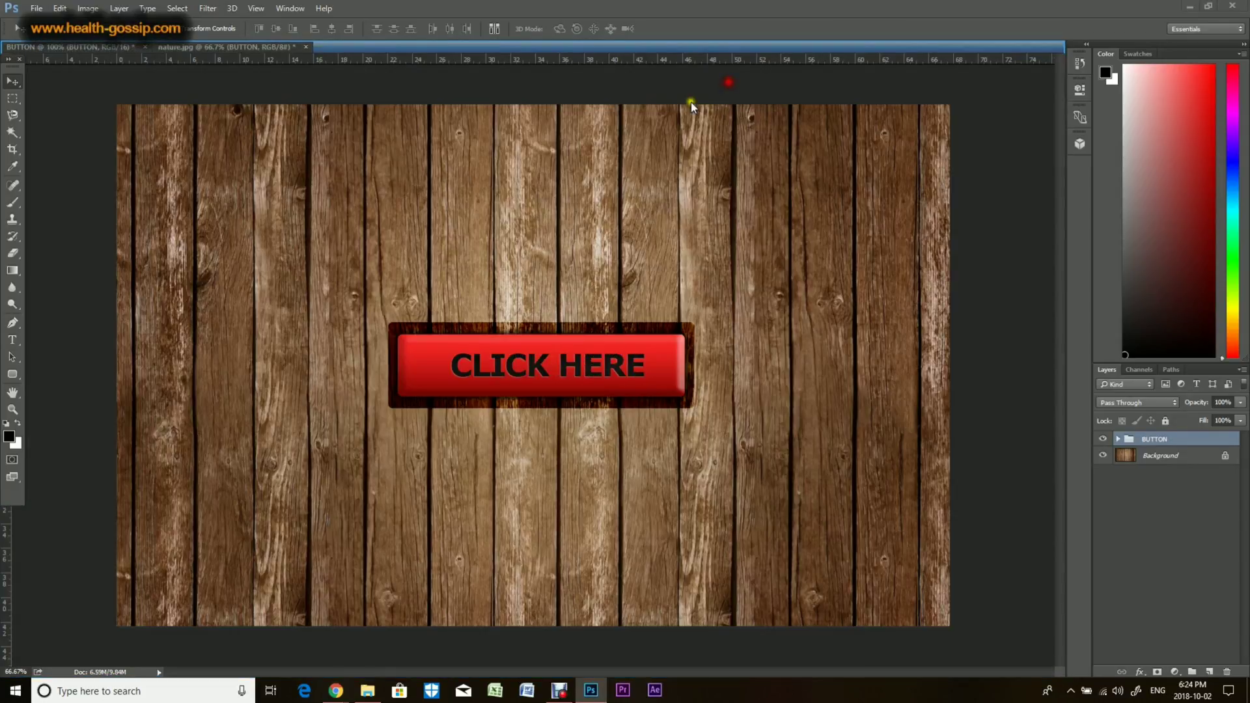
Step: Move the button into the upper right area of the nature image, among the leaves
click(253, 50)
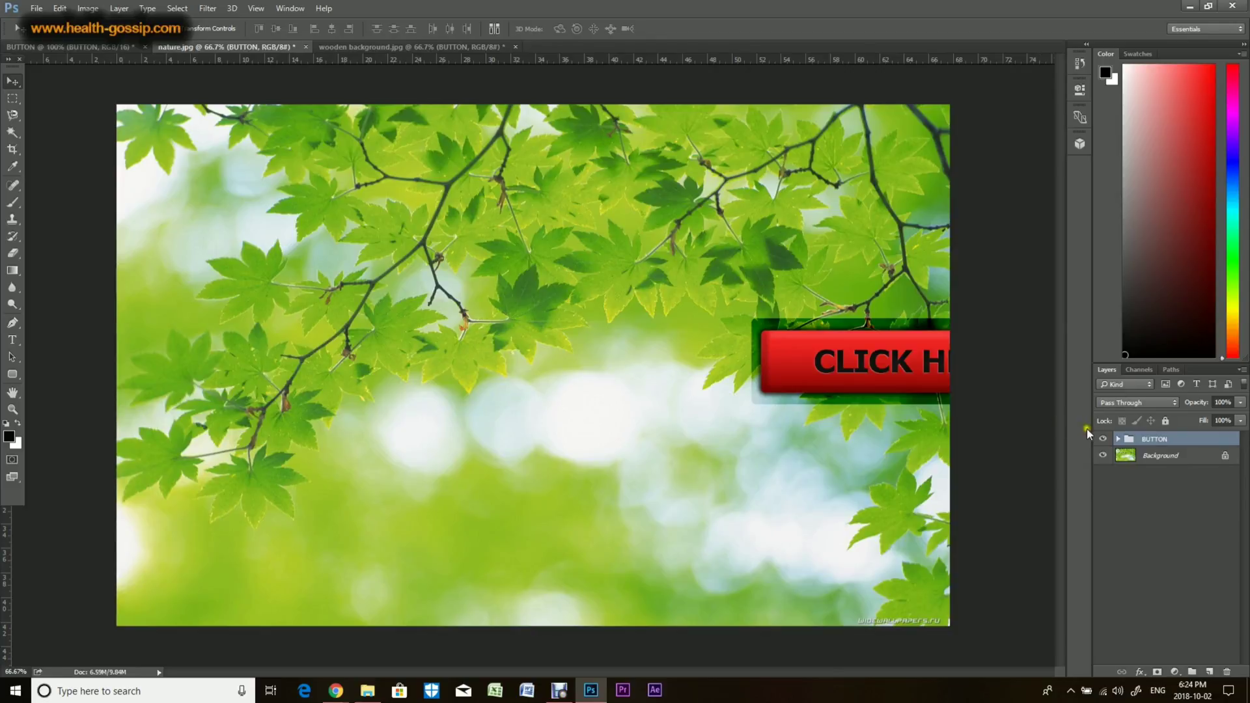
drag(877, 417, 724, 235)
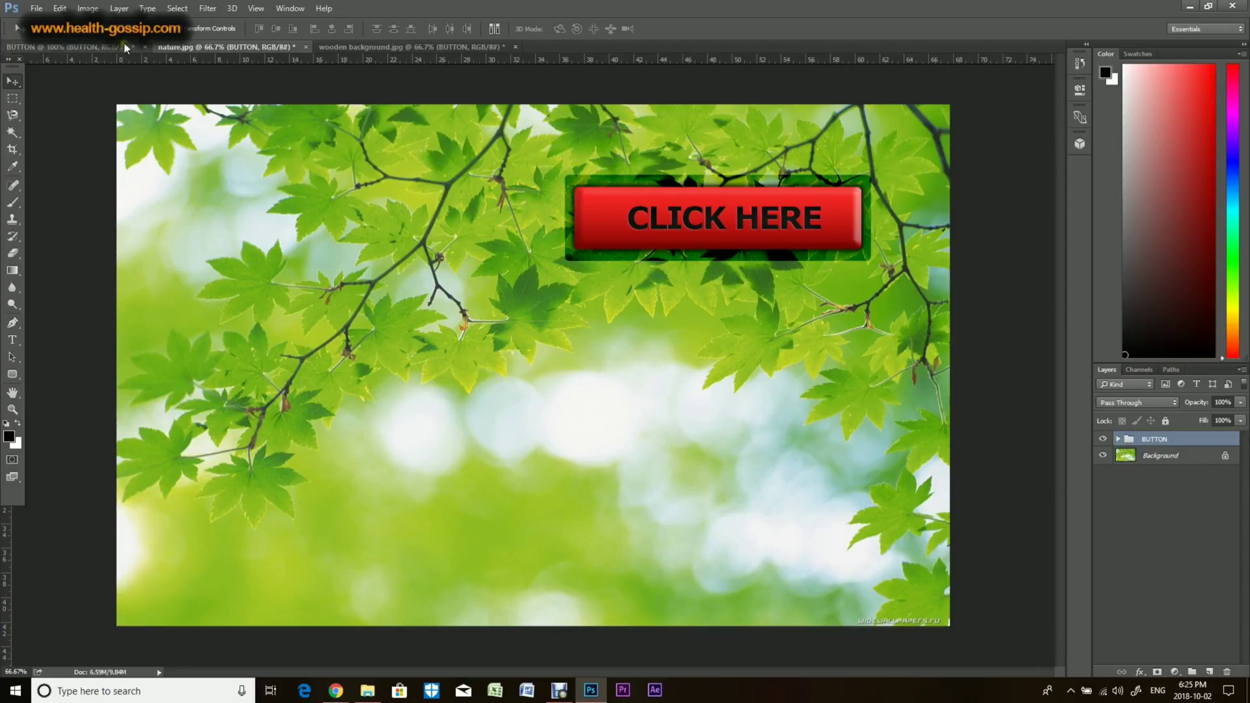
Step: Switch to the original BUTTON document and examine the BUTTON group's layers and effects
click(107, 48)
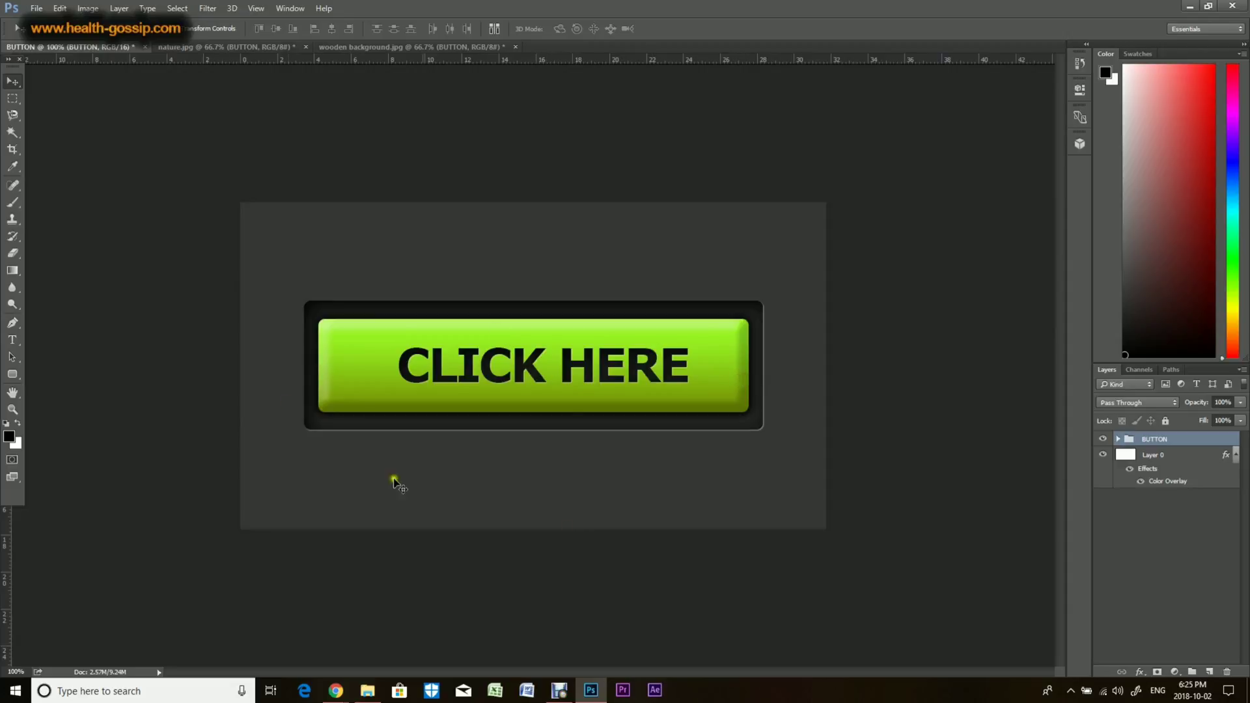
click(328, 331)
click(1118, 440)
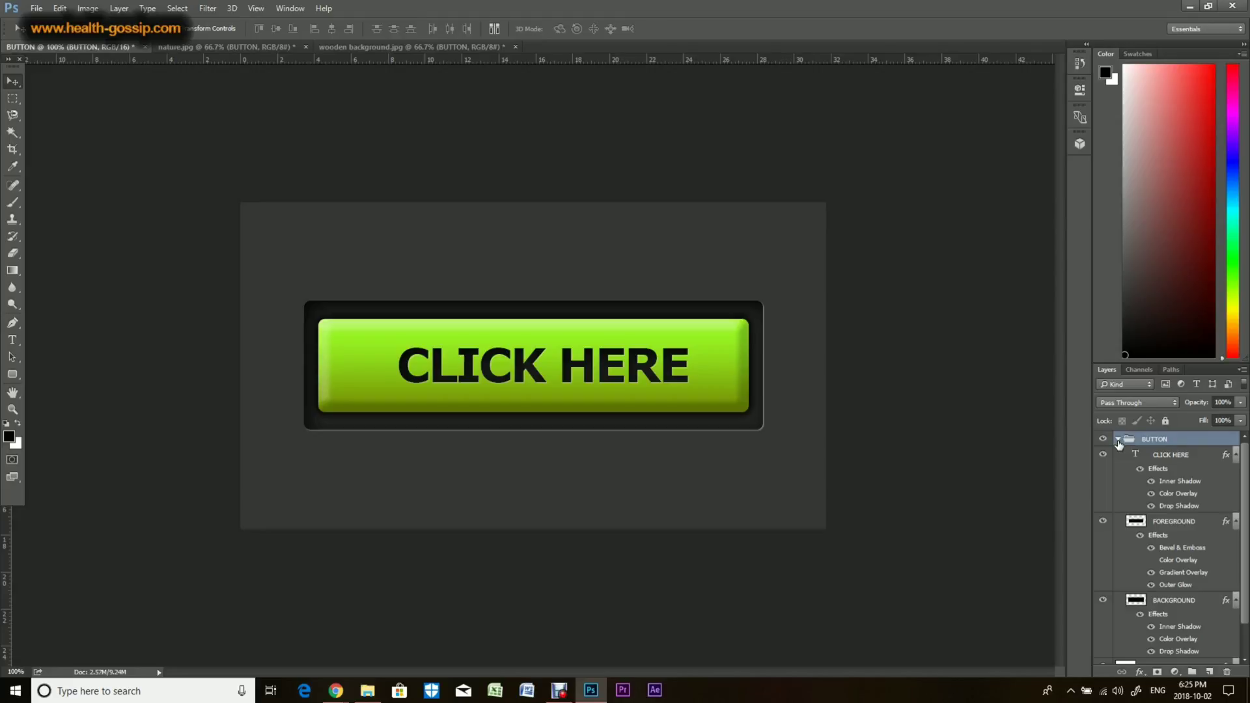
click(1119, 440)
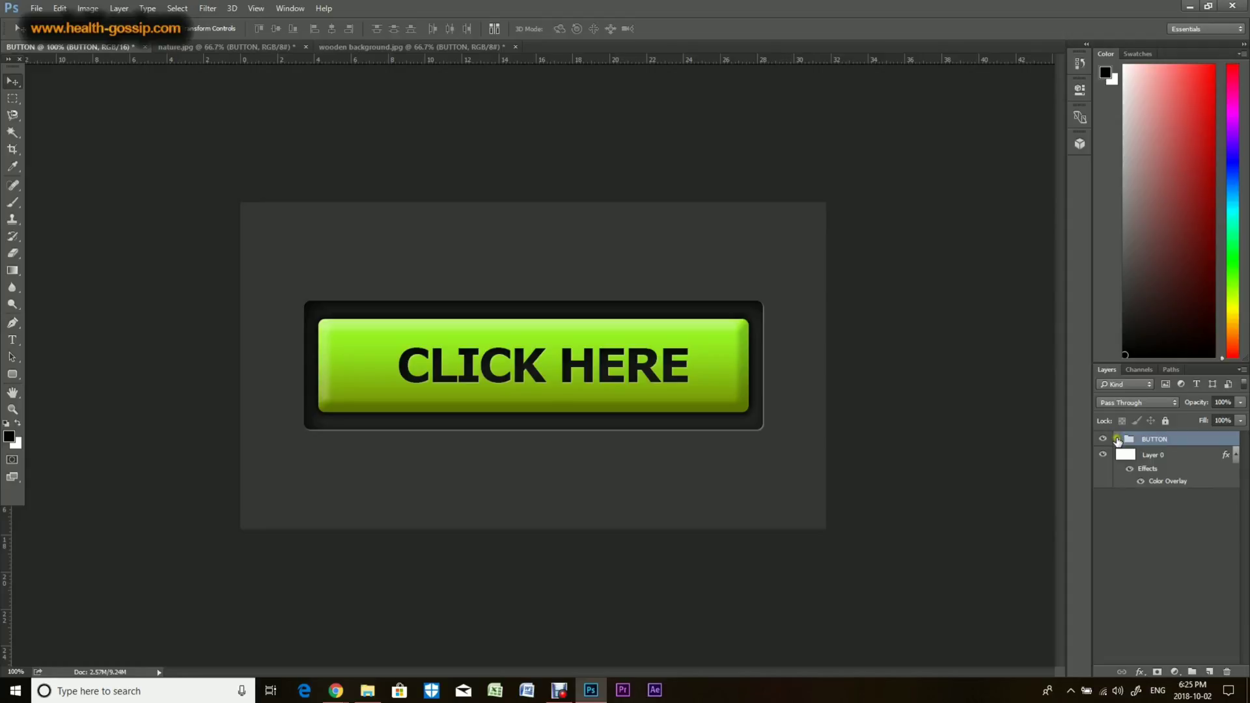
click(1117, 440)
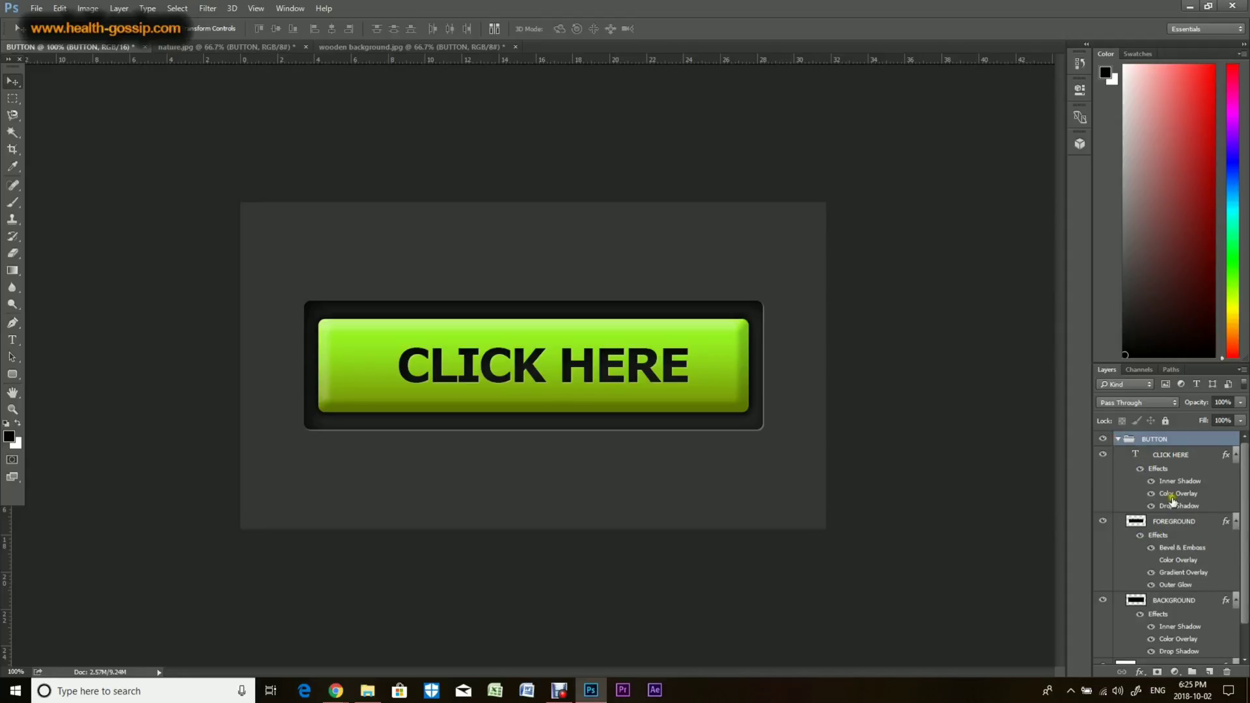
click(1119, 440)
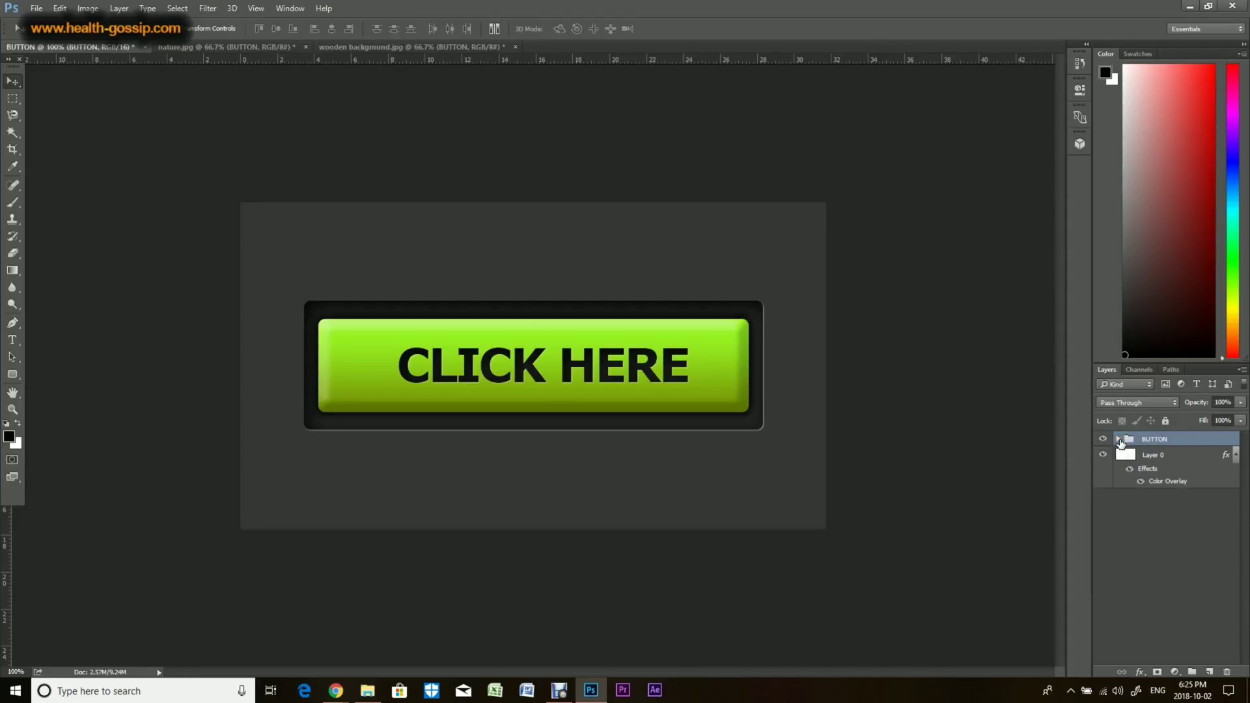